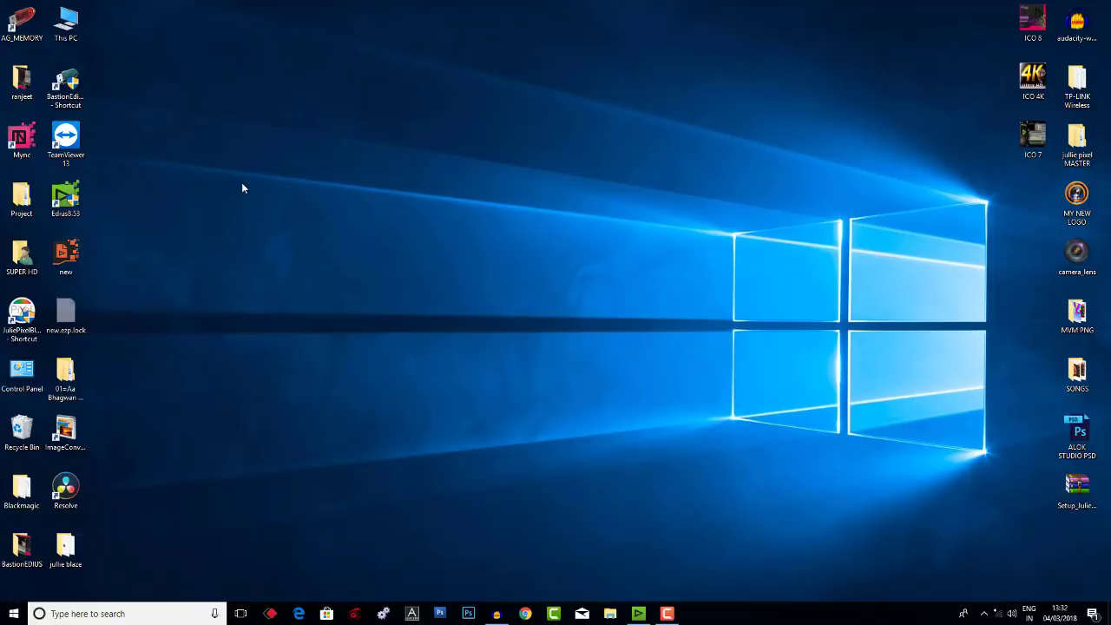
Open Sequence2 from the bin in EDIUS and delete the Color Matte clip from track 2 V.
right_click(239, 186)
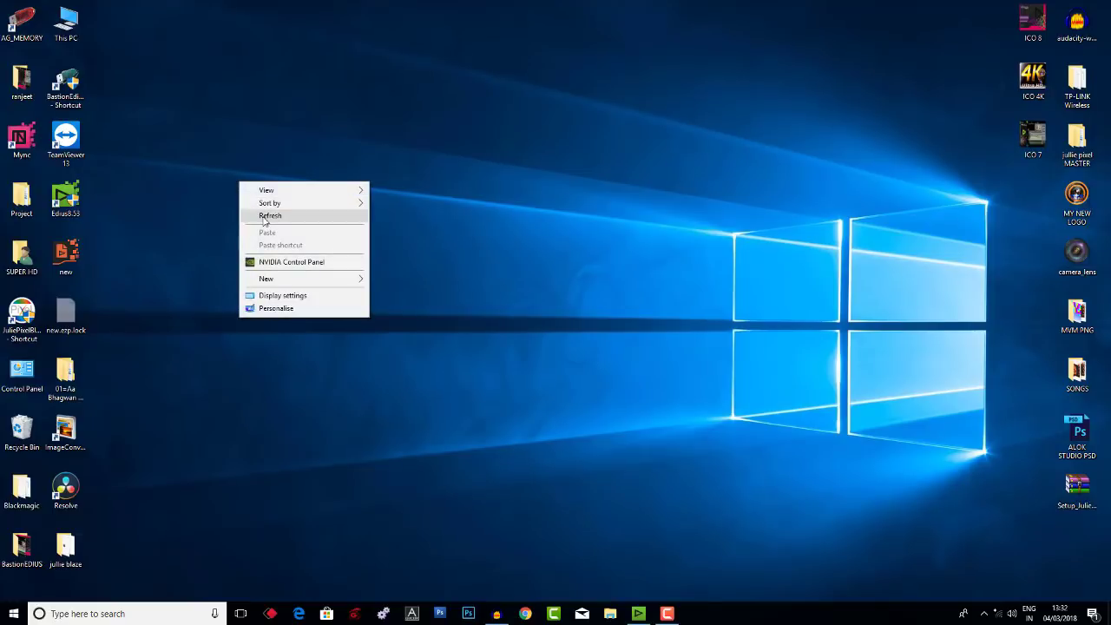
click(271, 215)
click(638, 613)
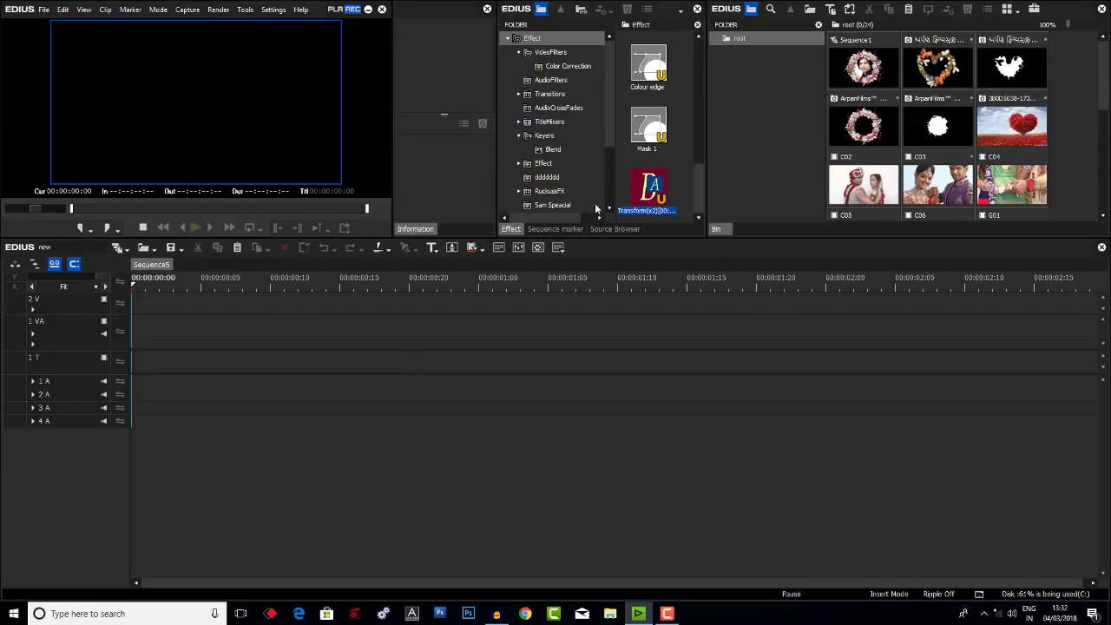
click(119, 279)
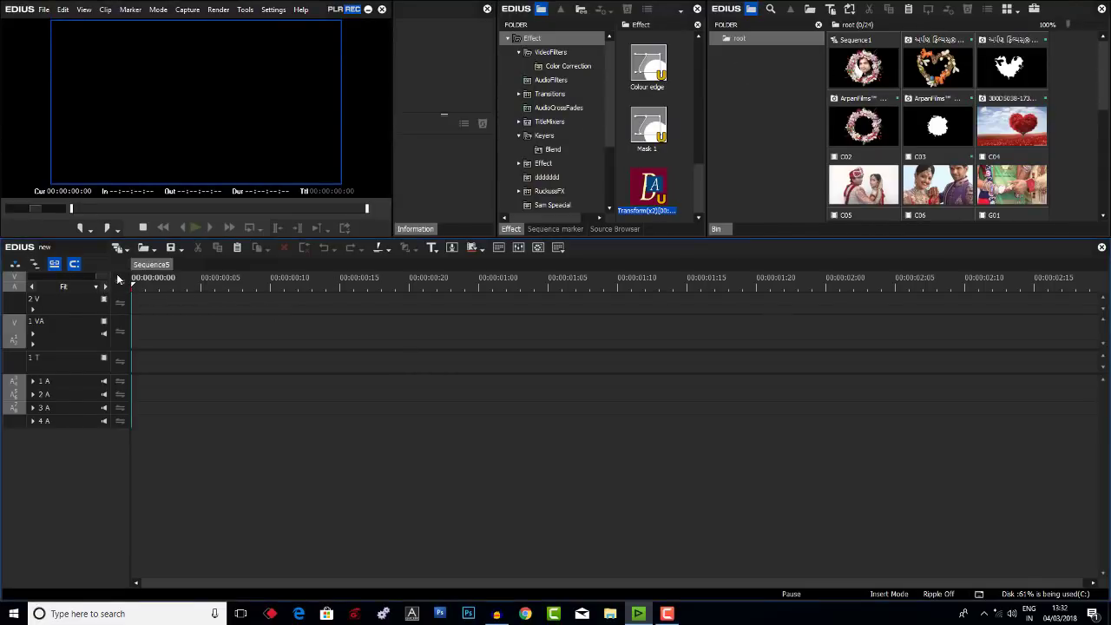
scroll(1019, 157, down, 5)
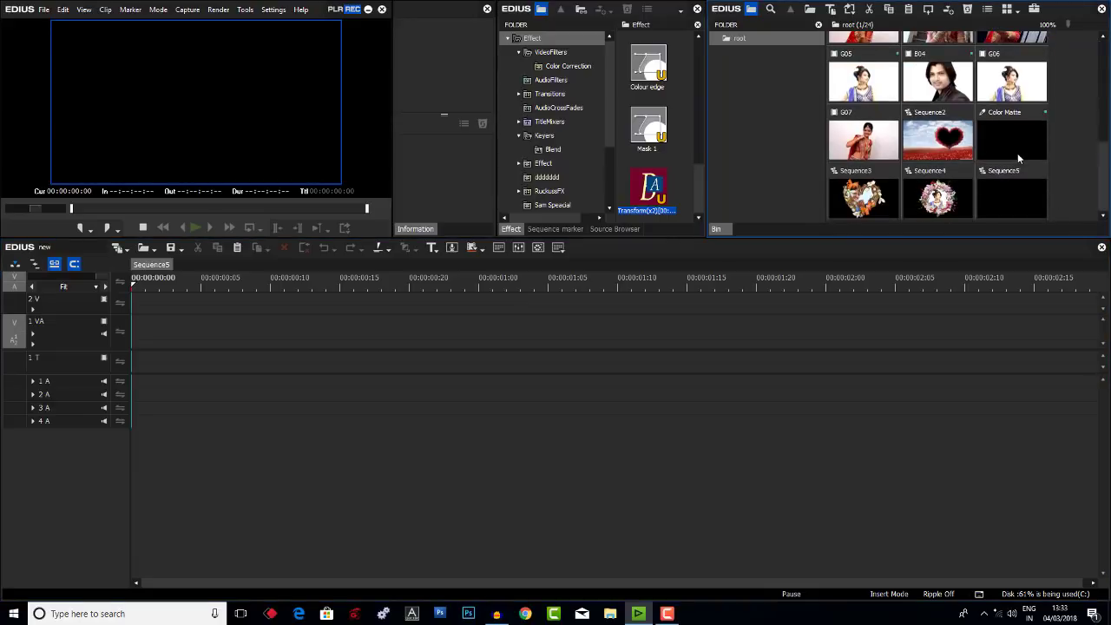
click(957, 152)
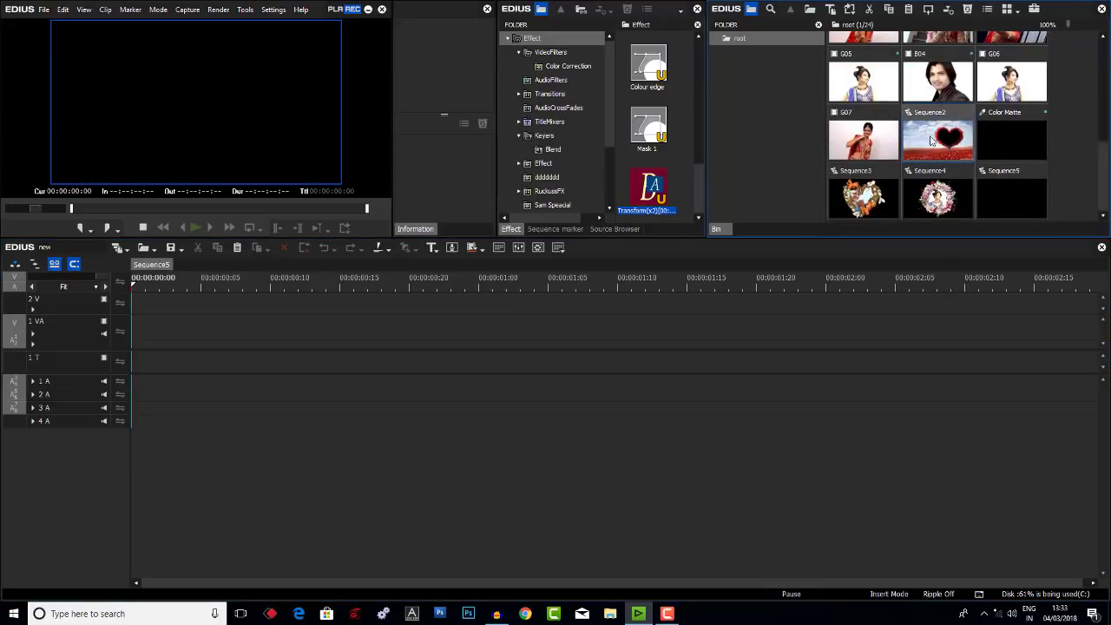
double_click(931, 142)
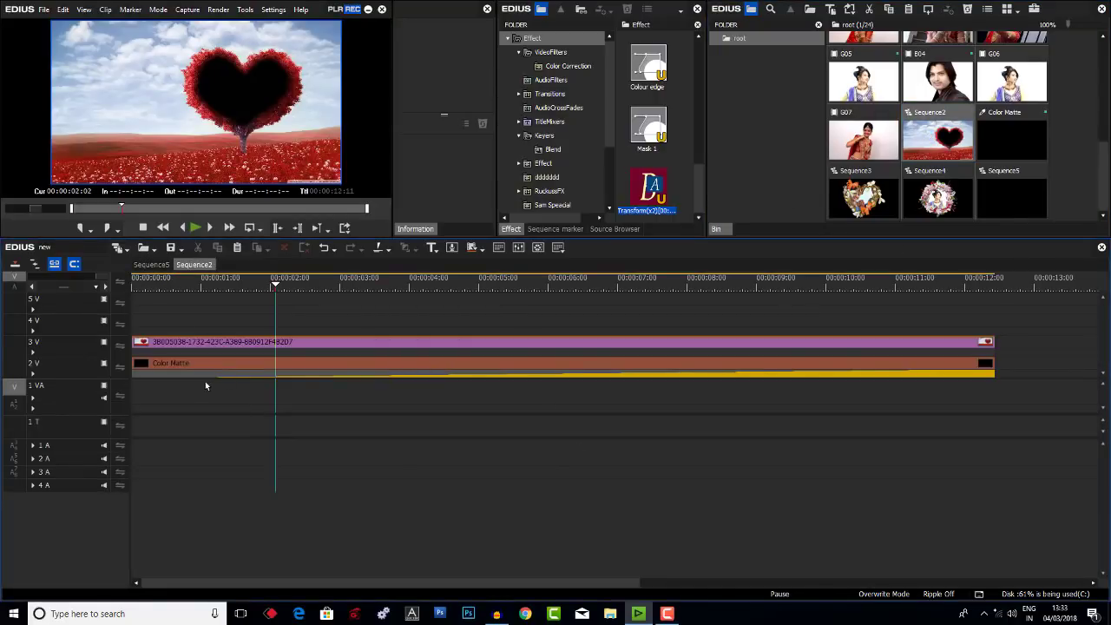
click(222, 368)
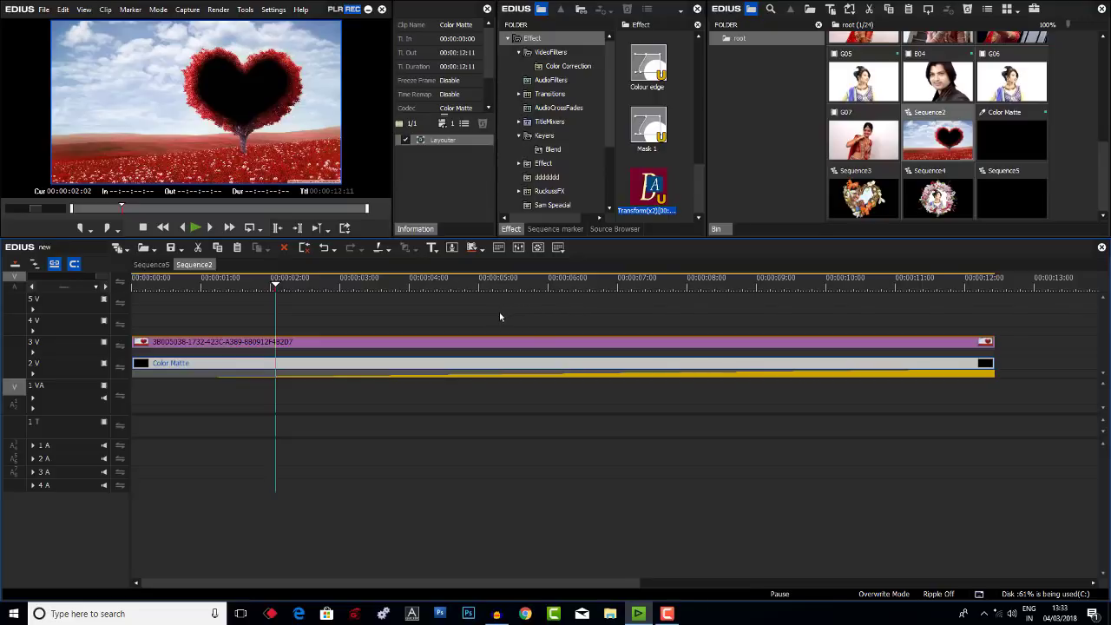
key(Delete)
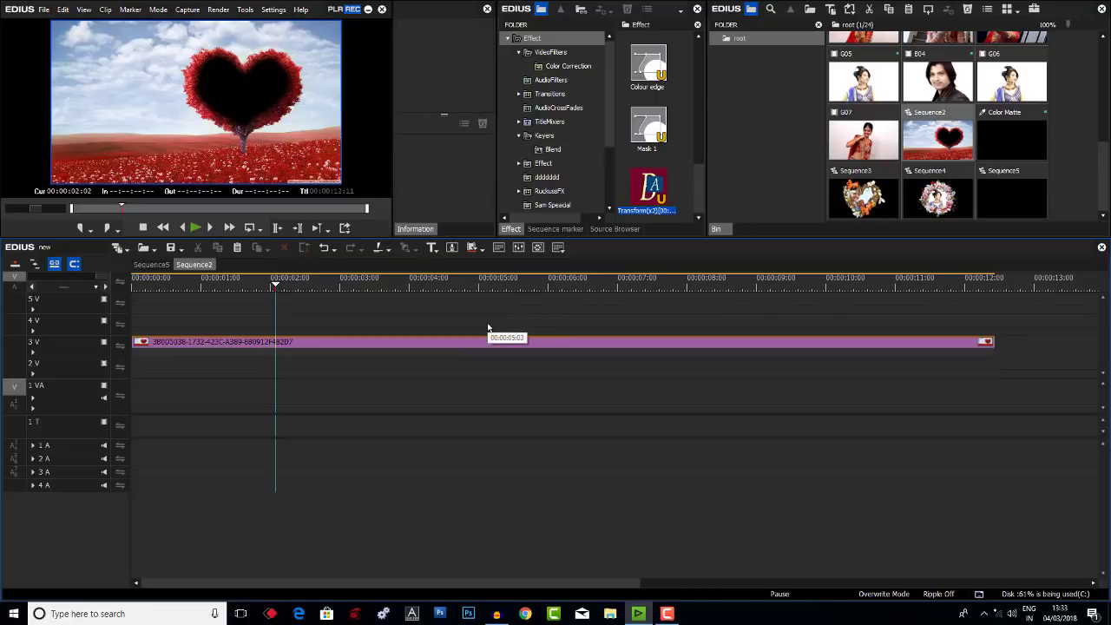
Review the heart shape and the opacity and soft-edge settings in the Mask filter of the clip on track 3 V.
click(332, 345)
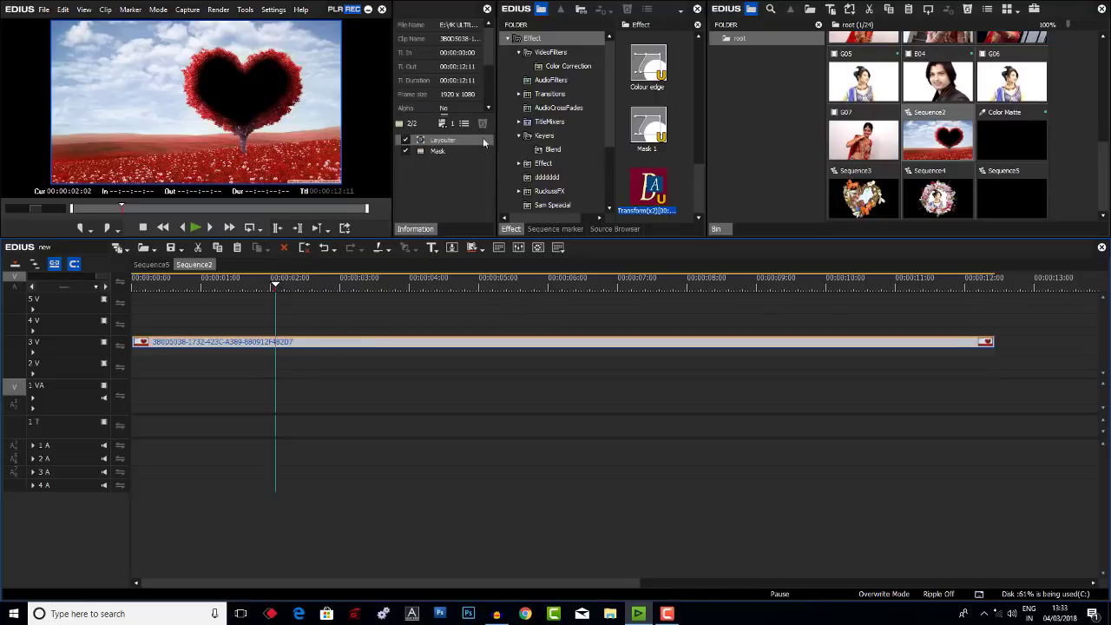
double_click(437, 147)
click(657, 174)
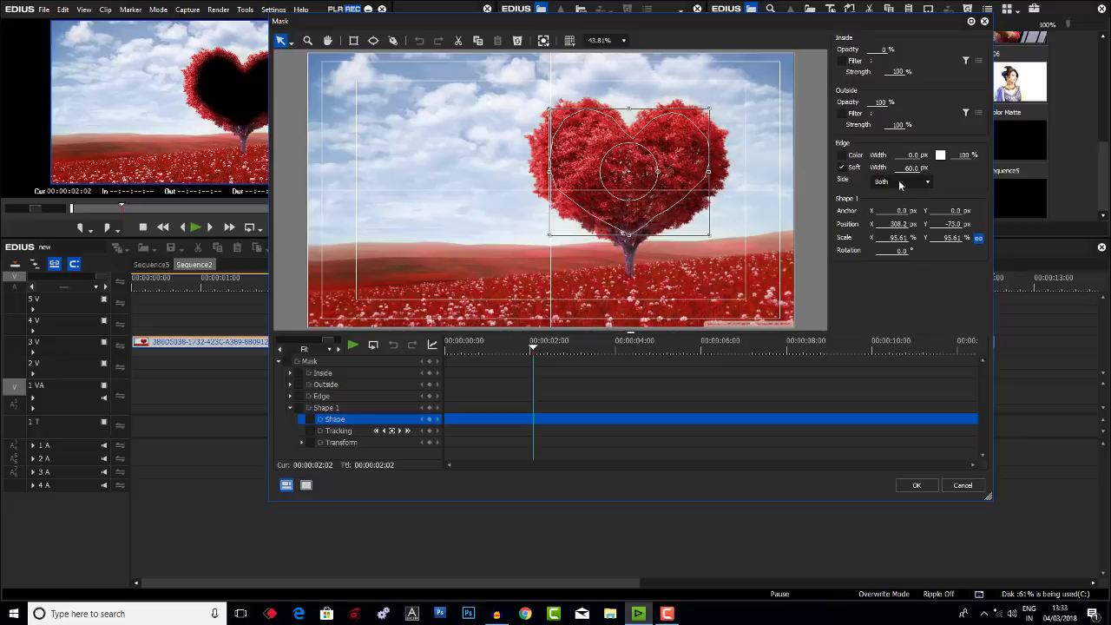
click(924, 485)
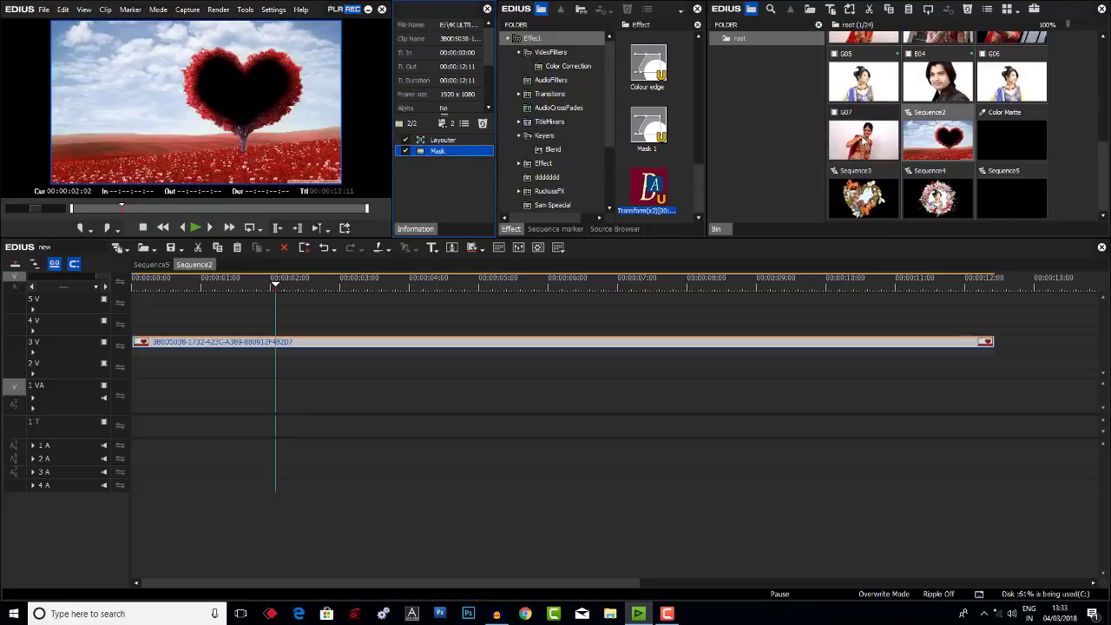
Try clip G05 on track 2 V beneath the heart-masked clip, preview it full screen, and remove it again.
drag(854, 87, 139, 365)
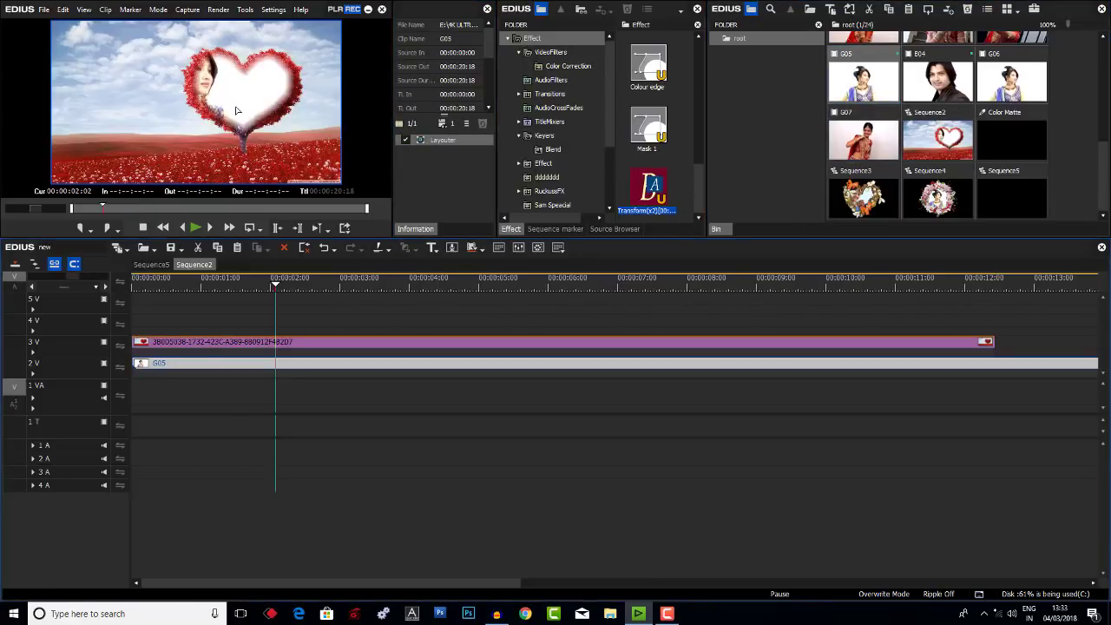
key(F11)
key(F11)
key(Delete)
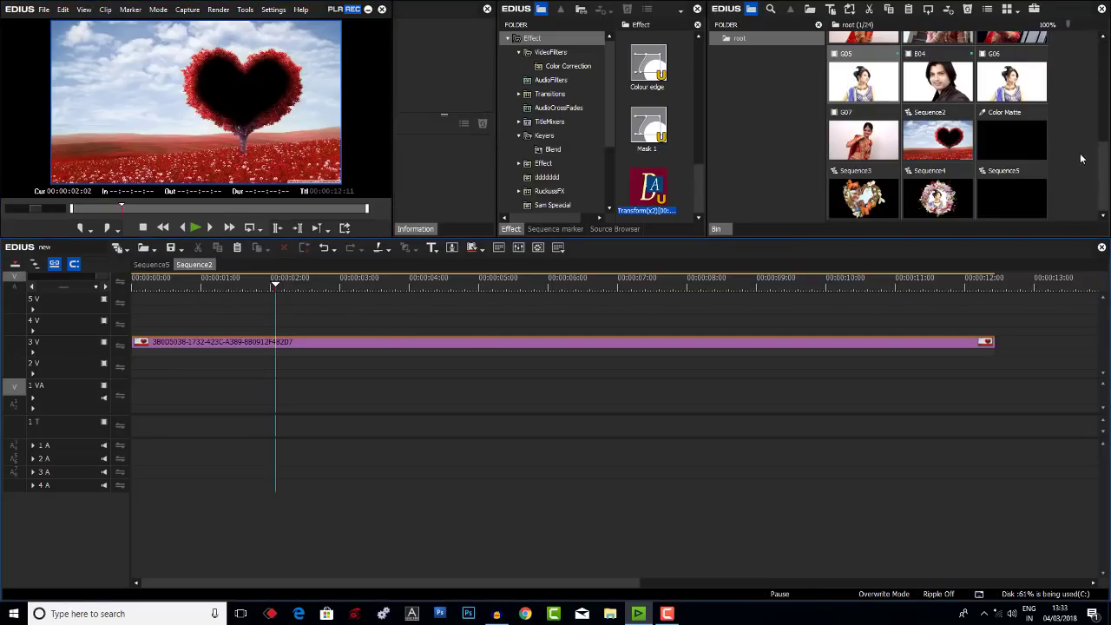
Replace the Color Matte in the bin with a newly created black Color Matte clip using 1 color.
click(1038, 139)
key(Delete)
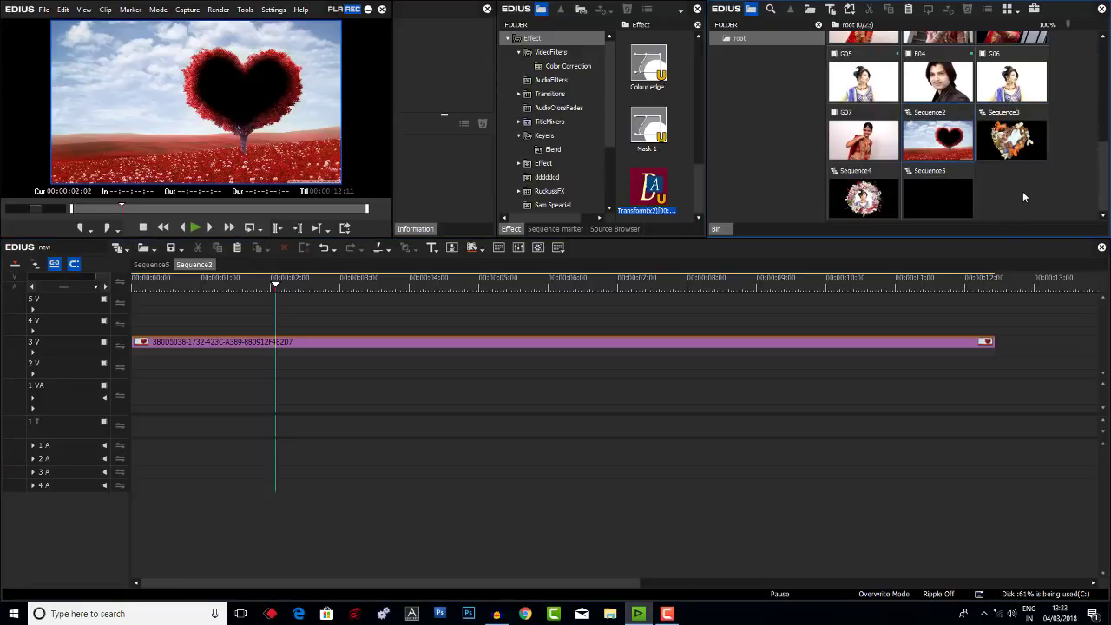
right_click(1022, 190)
right_click(1010, 174)
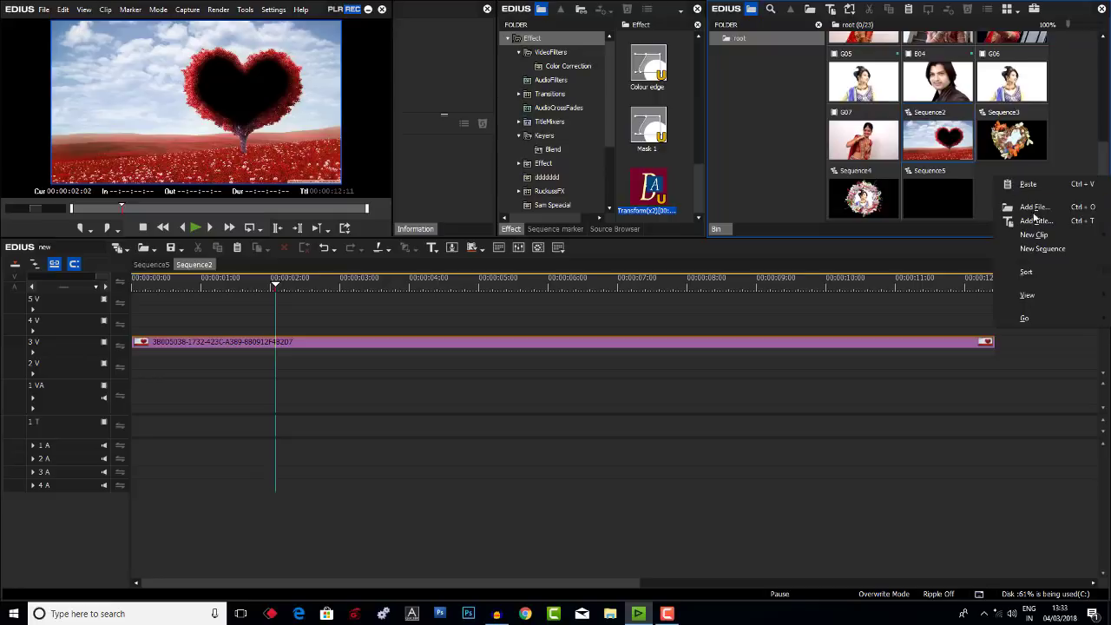
mouse_move(1040, 236)
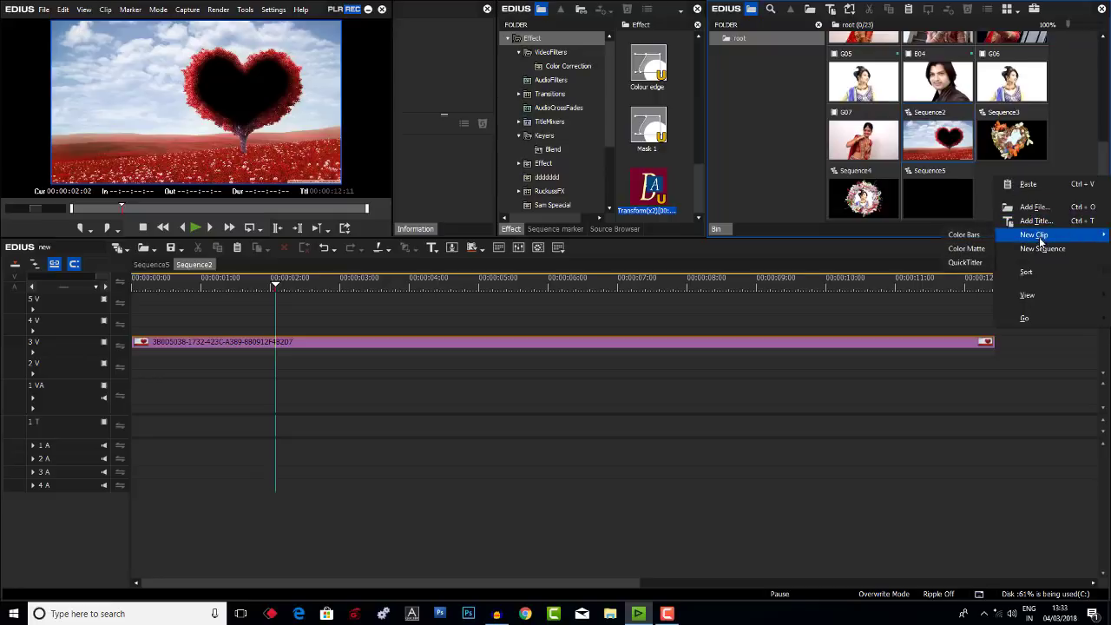
click(978, 252)
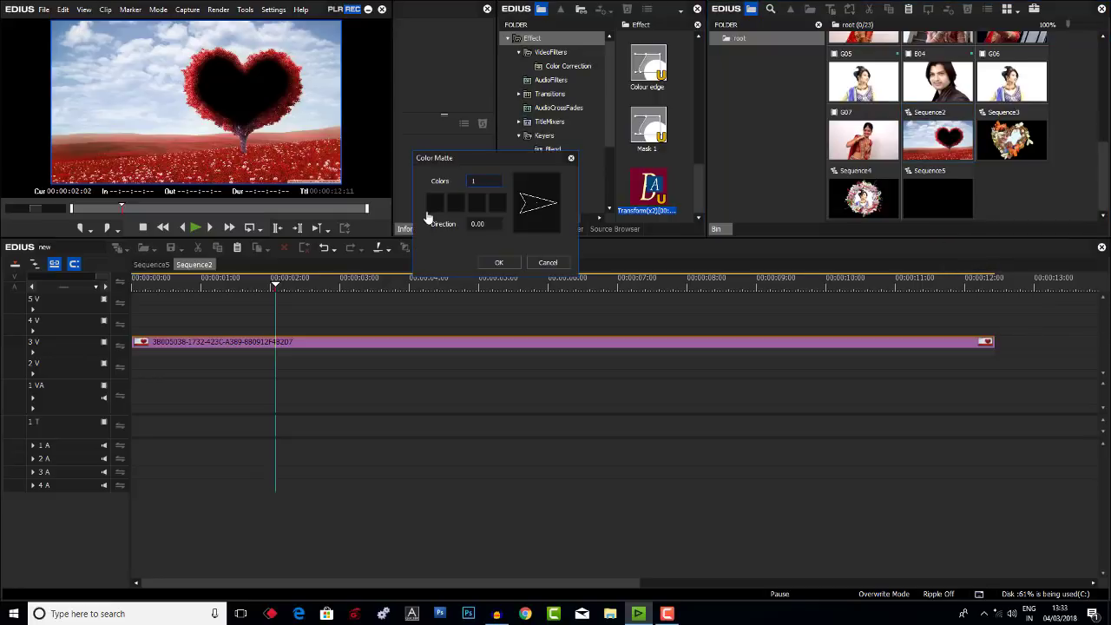
click(498, 263)
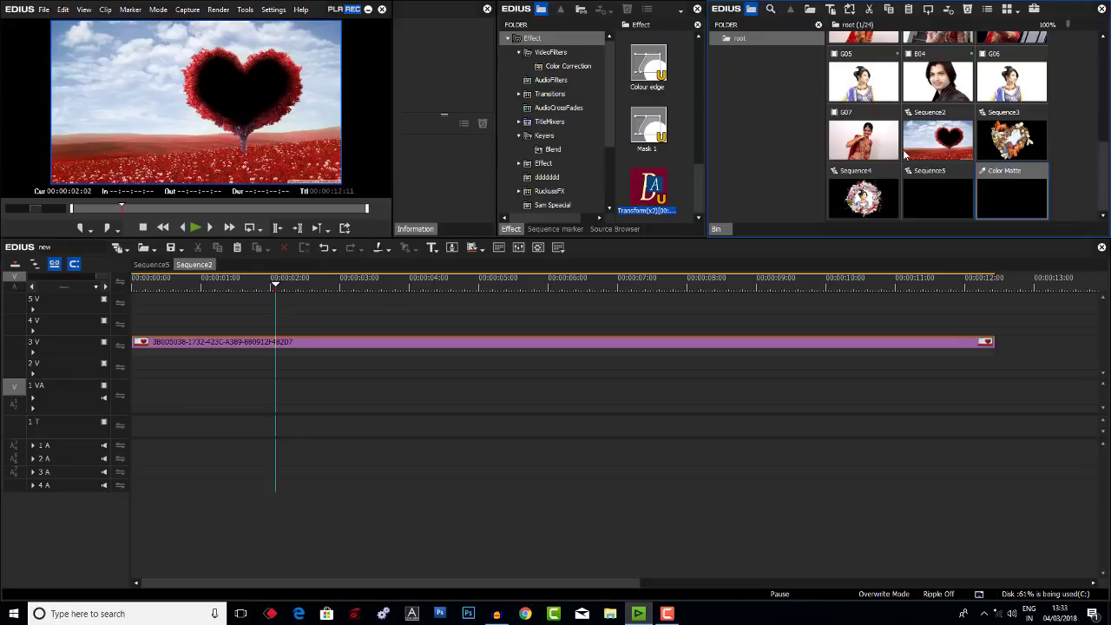
Place the new Color Matte at the start of track 2 V and extend it to the end of the clip on track 3 V.
drag(1011, 195, 136, 361)
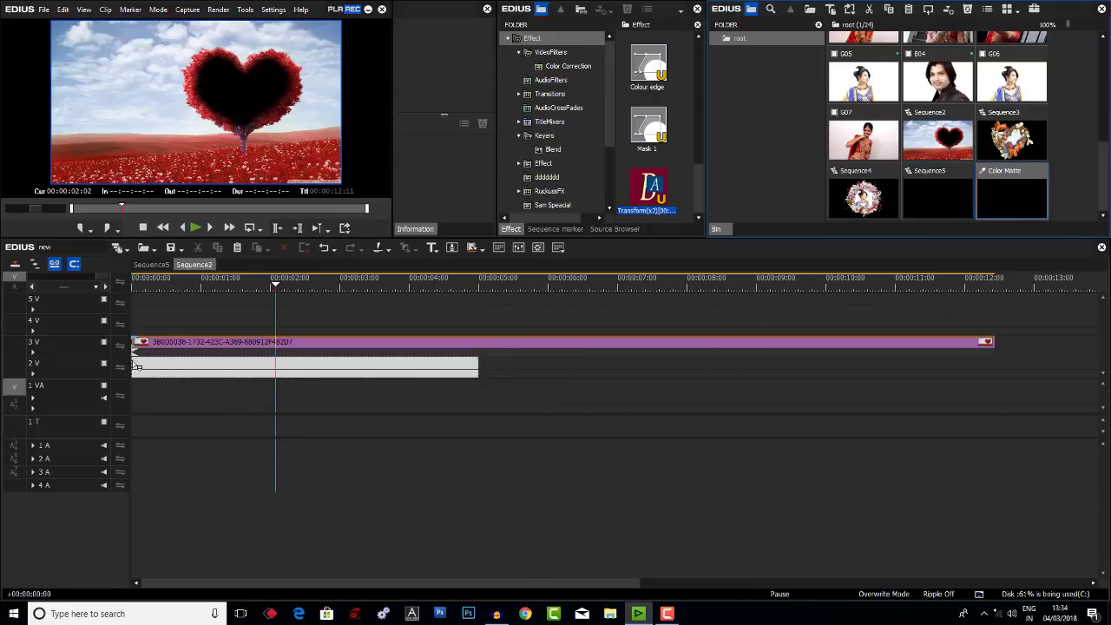
drag(473, 365, 994, 365)
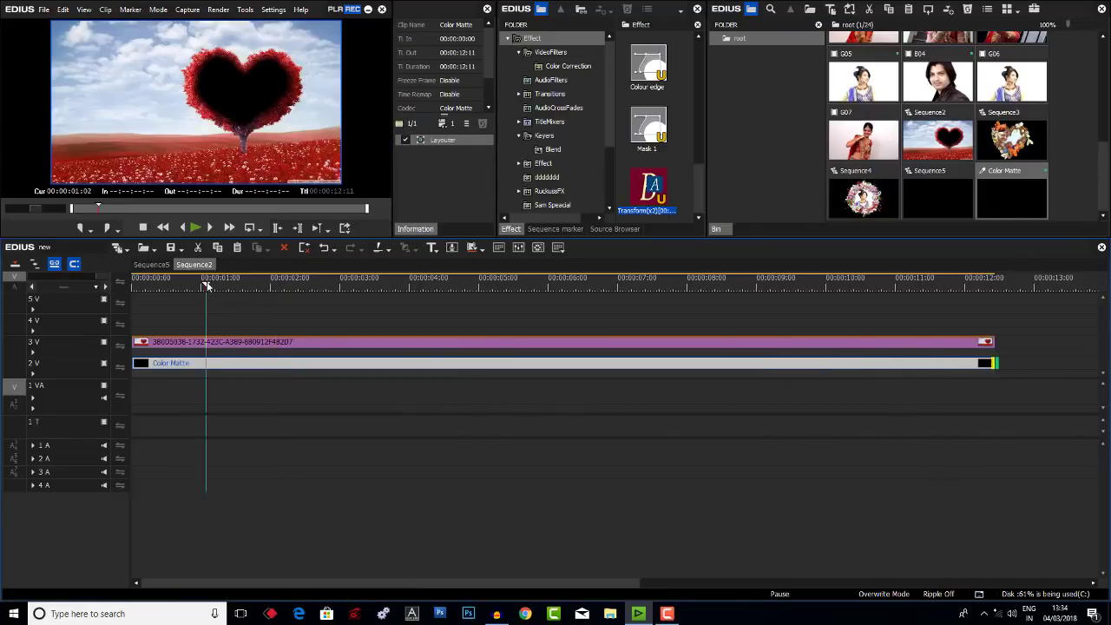
drag(273, 291, 254, 292)
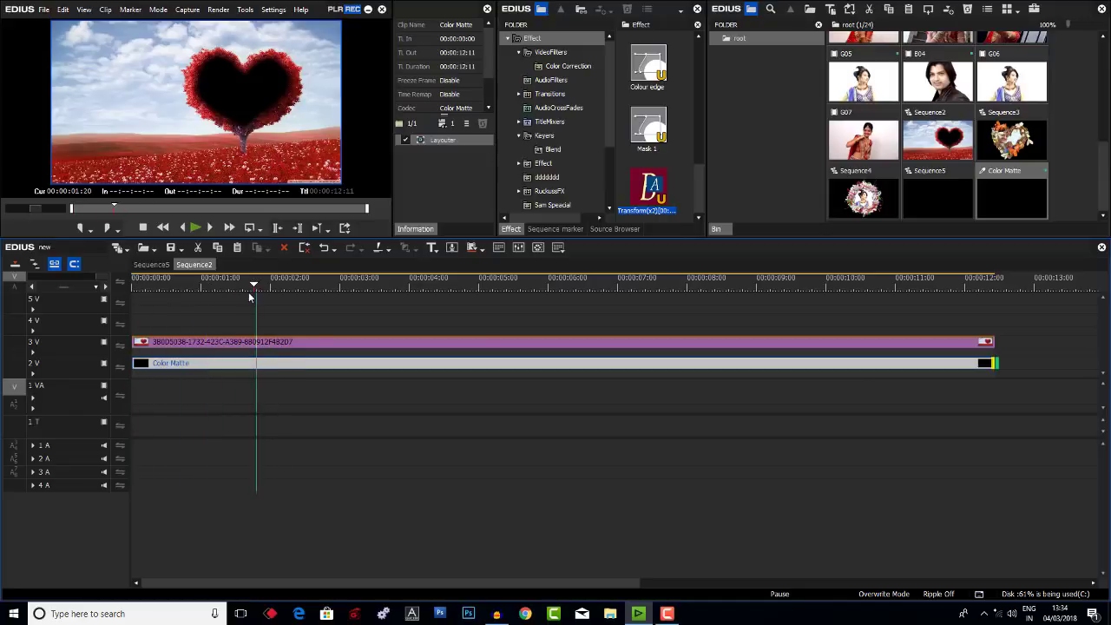
Look through the effect folders for the Transform(x2) transition among the GPU Advanced transitions.
click(526, 166)
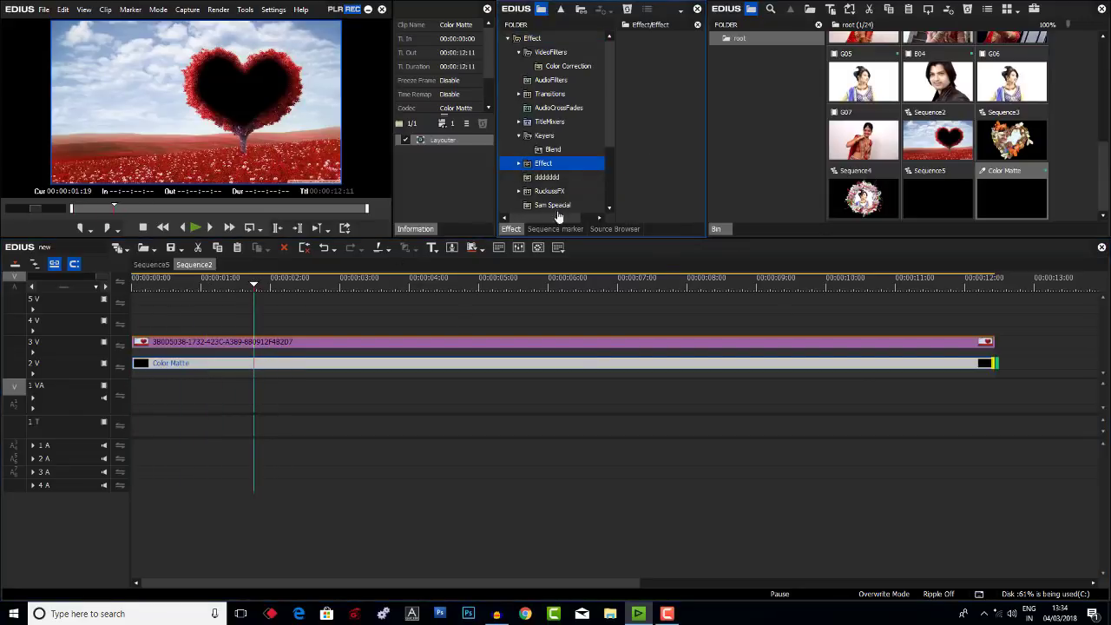
click(518, 163)
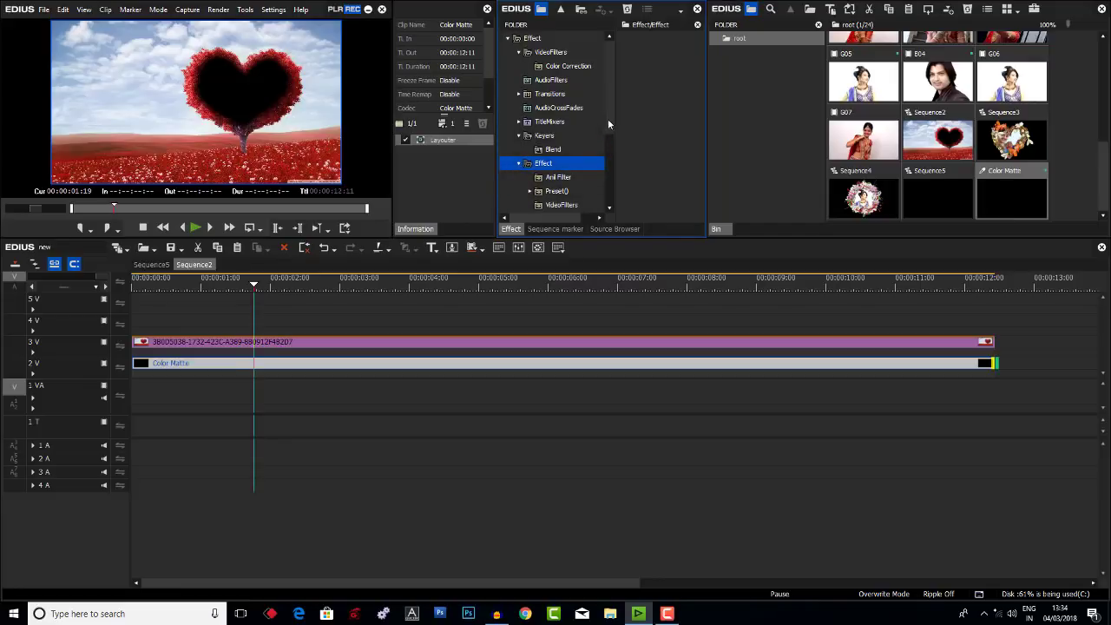
drag(608, 119, 608, 147)
click(519, 107)
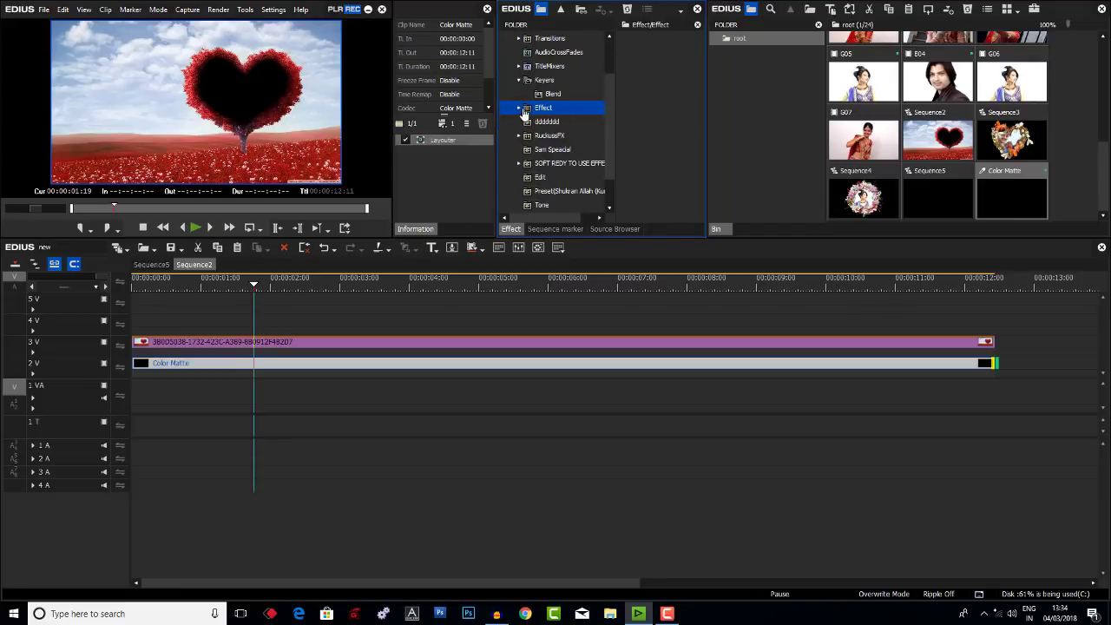
click(518, 40)
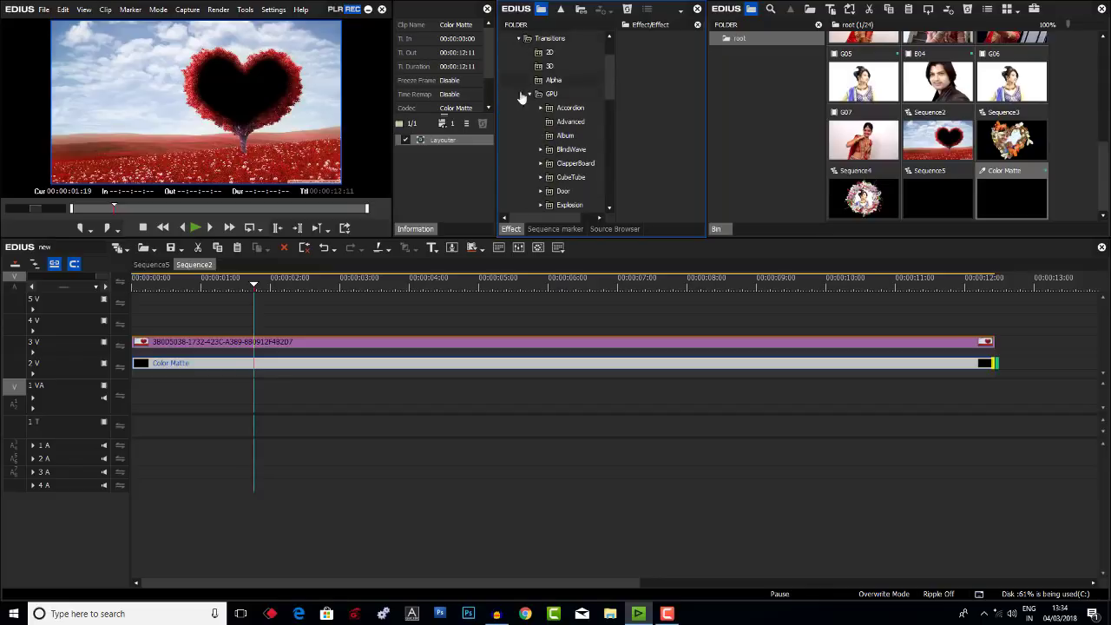
click(570, 121)
drag(699, 66, 698, 200)
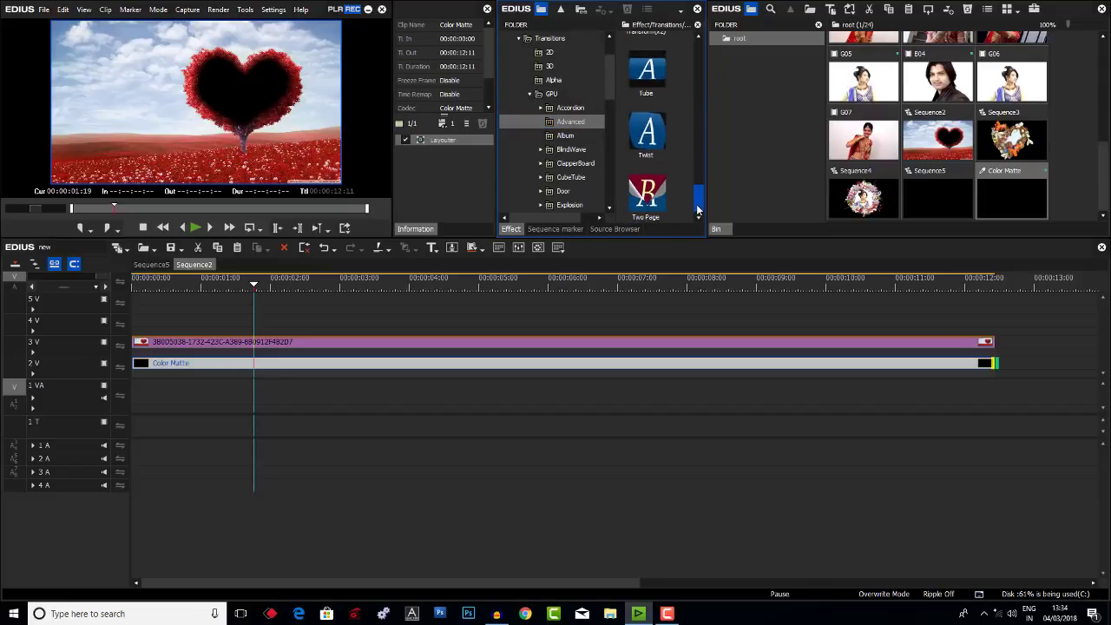
scroll(642, 141, up, 1)
scroll(646, 135, down, 3)
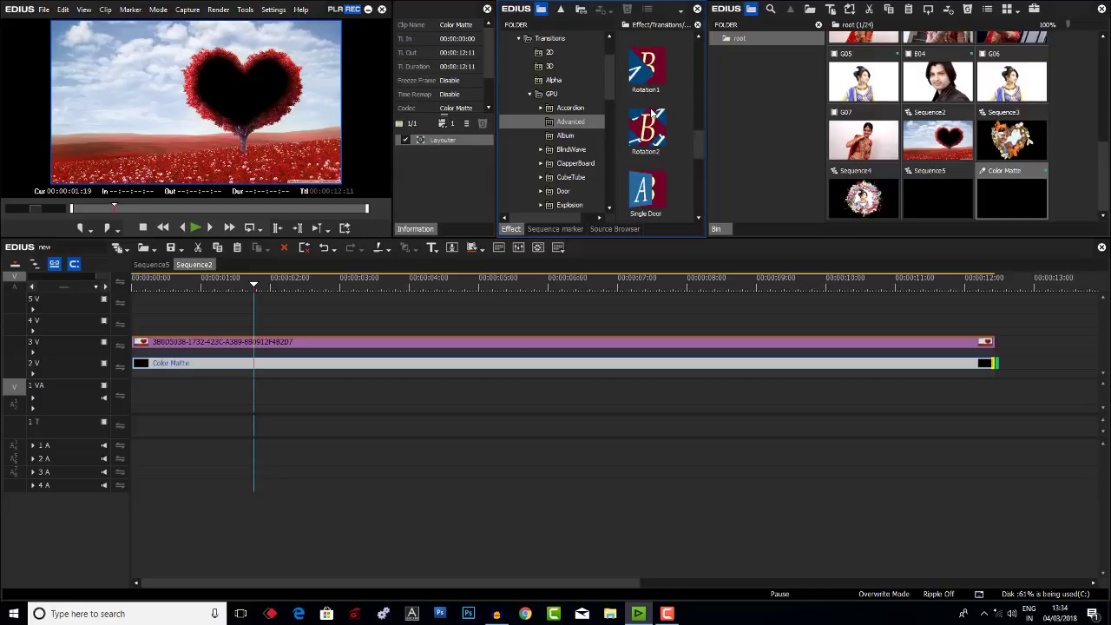
scroll(655, 125, up, 2)
click(661, 121)
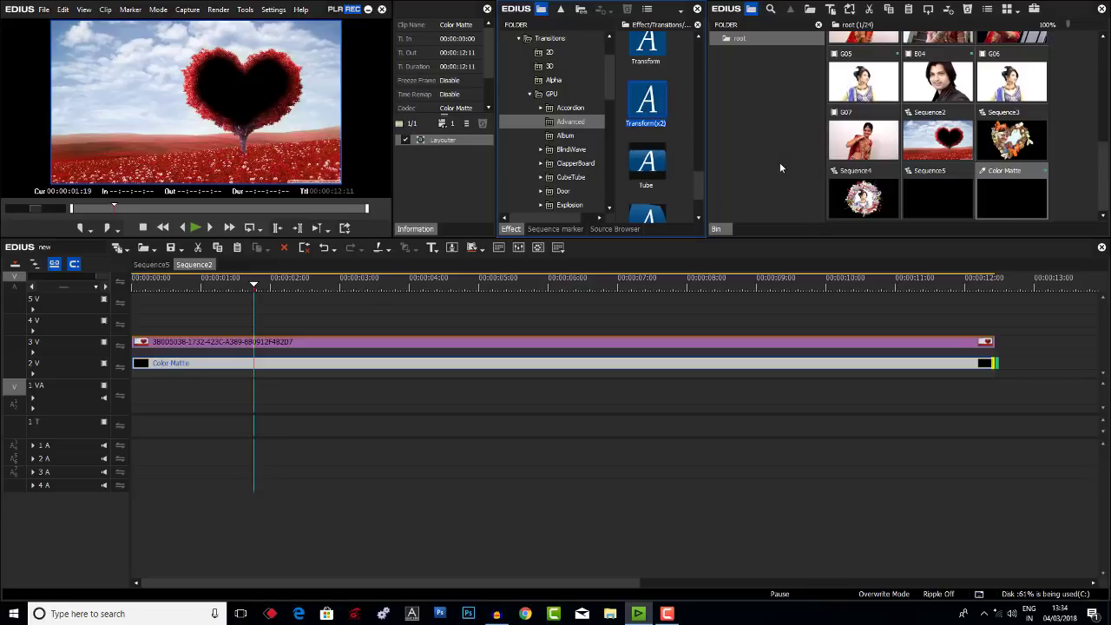
scroll(698, 182, up, 10)
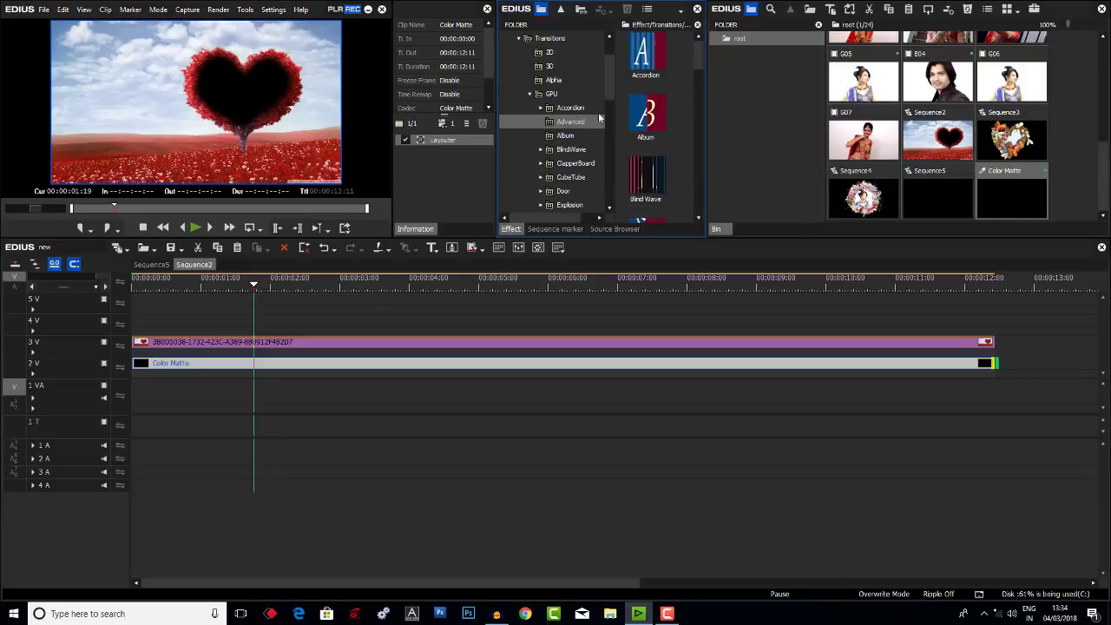
scroll(696, 122, down, 3)
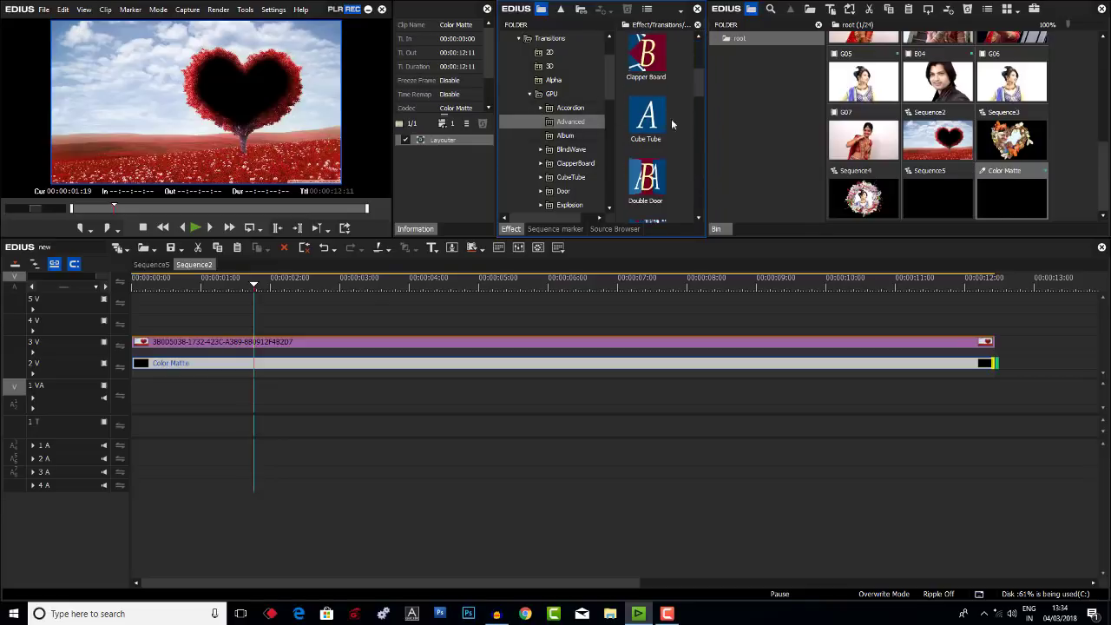
Apply the saved Transform(x2) preset from the main Effect folder to the mixer area of the Color Matte clip on track 2 V.
double_click(526, 43)
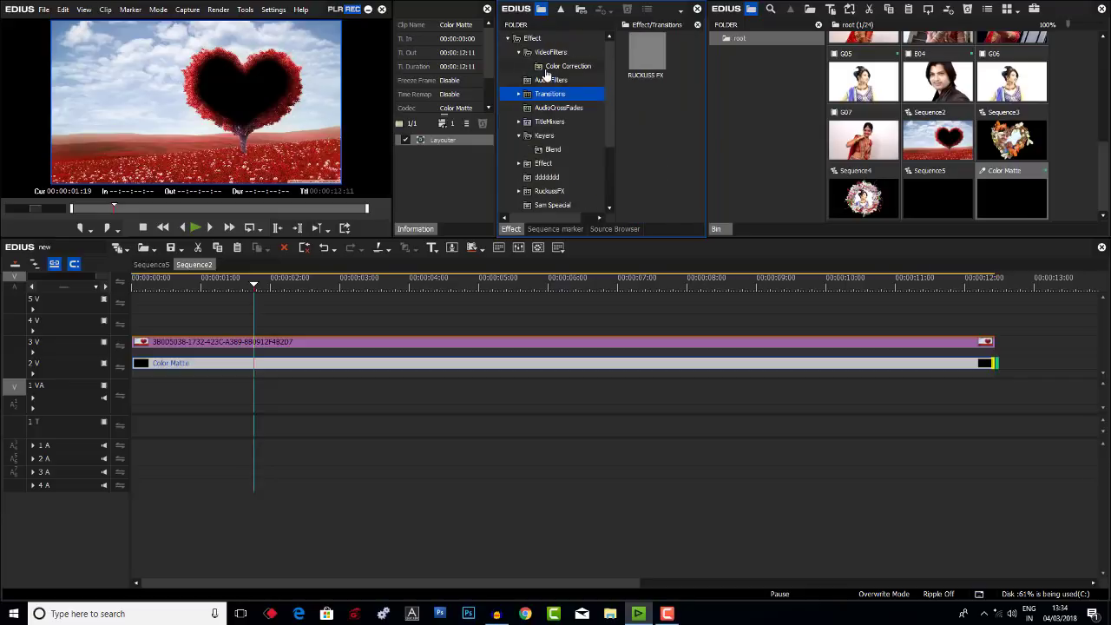
click(545, 39)
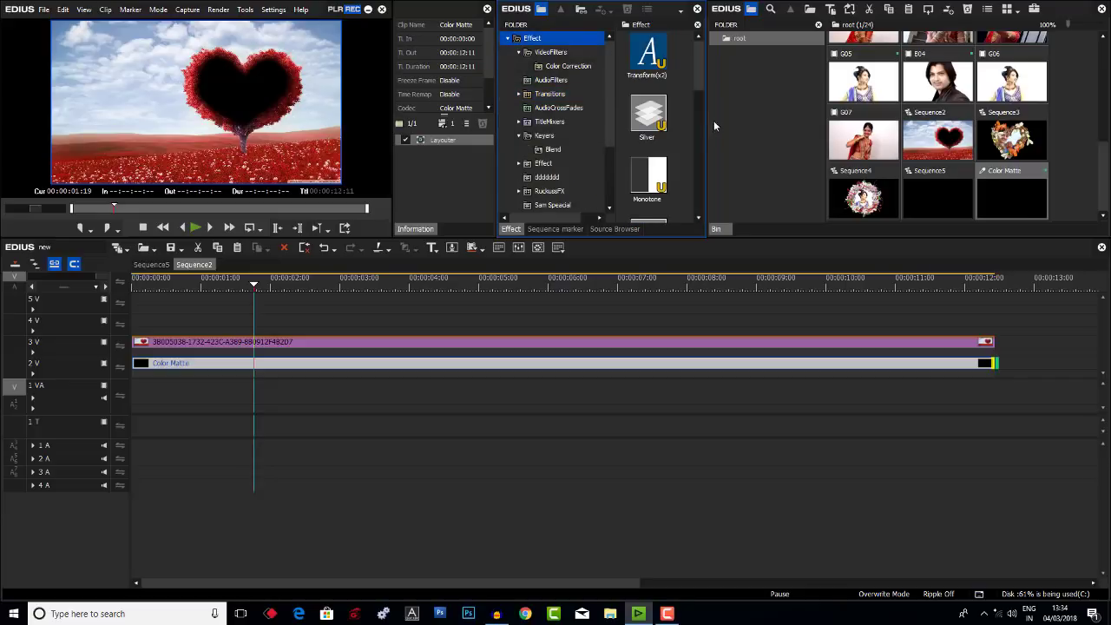
scroll(692, 114, down, 2)
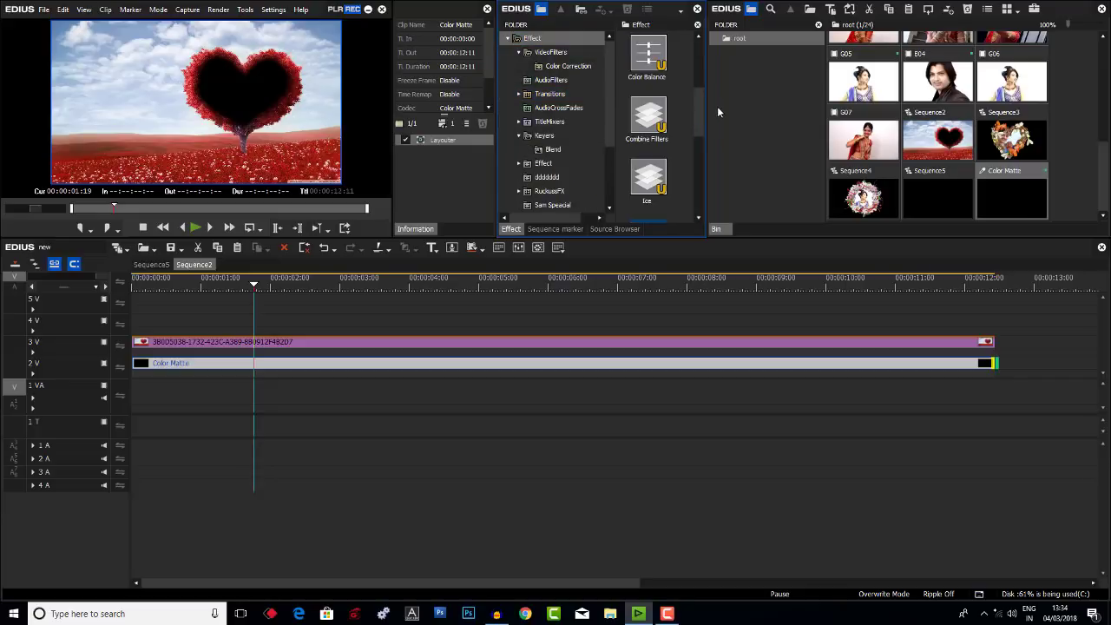
scroll(684, 124, down, 4)
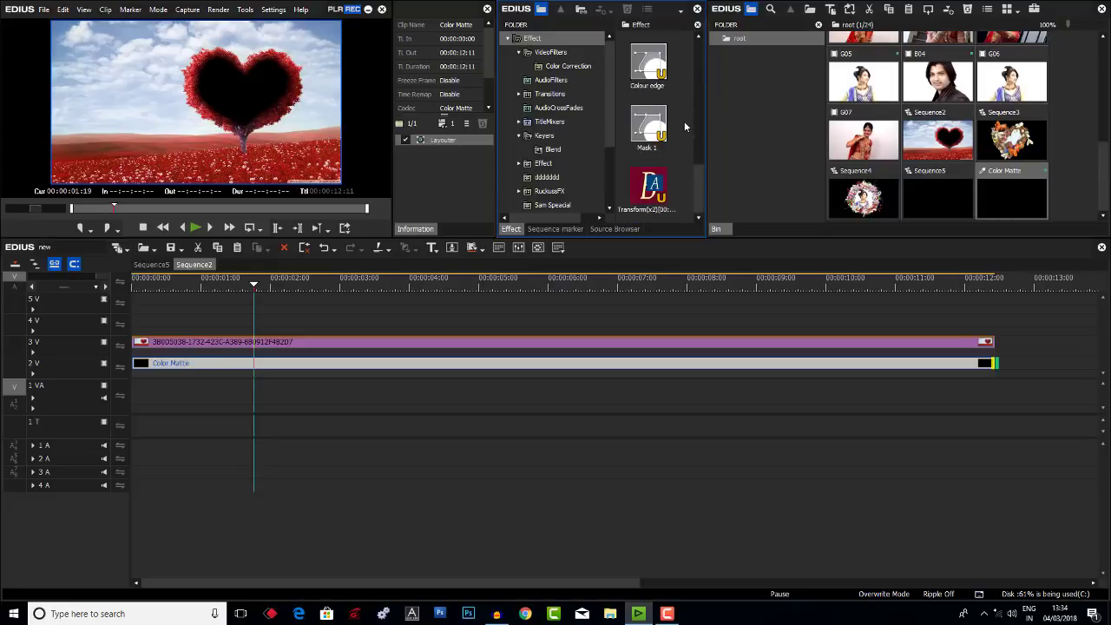
drag(651, 185, 140, 380)
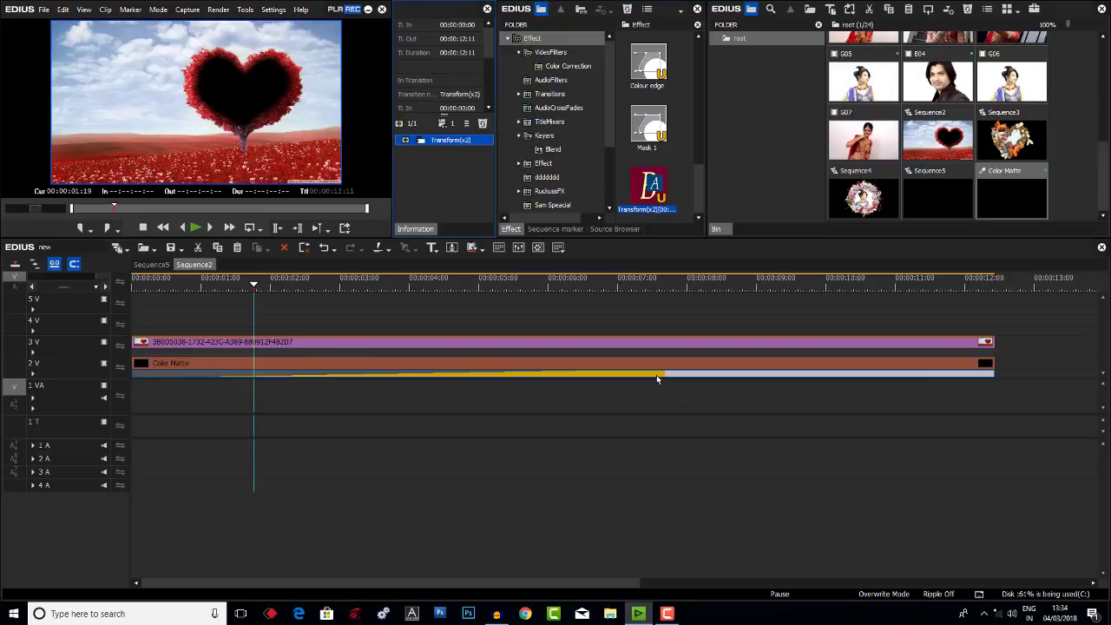
Extend the Transform(x2) transition to the end of the Color Matte clip on track 2 V.
drag(666, 380, 992, 377)
click(351, 285)
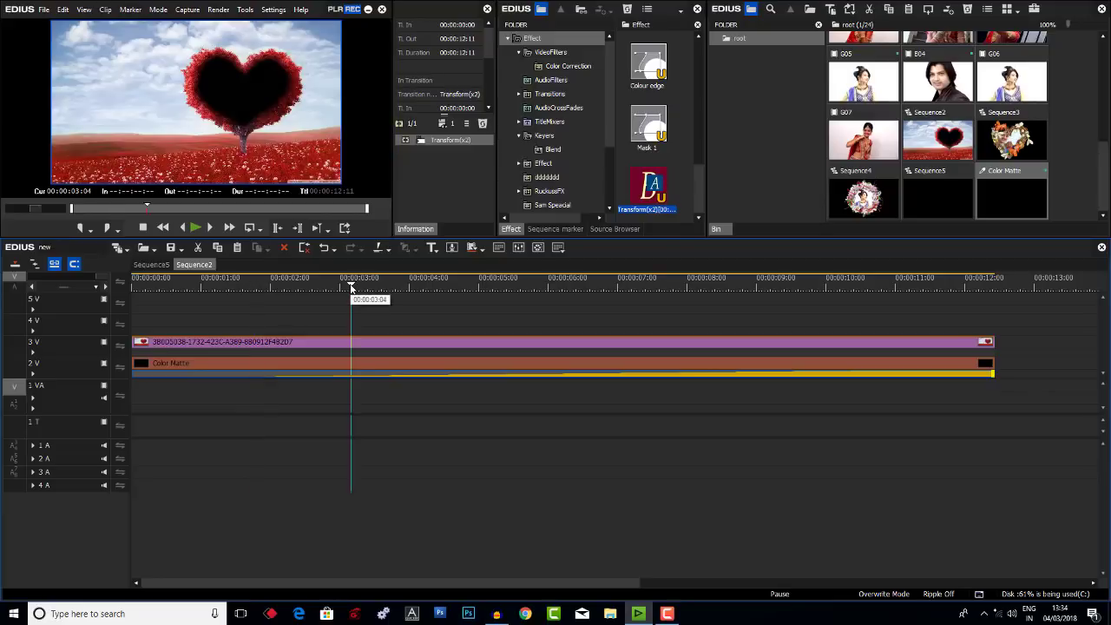
click(223, 316)
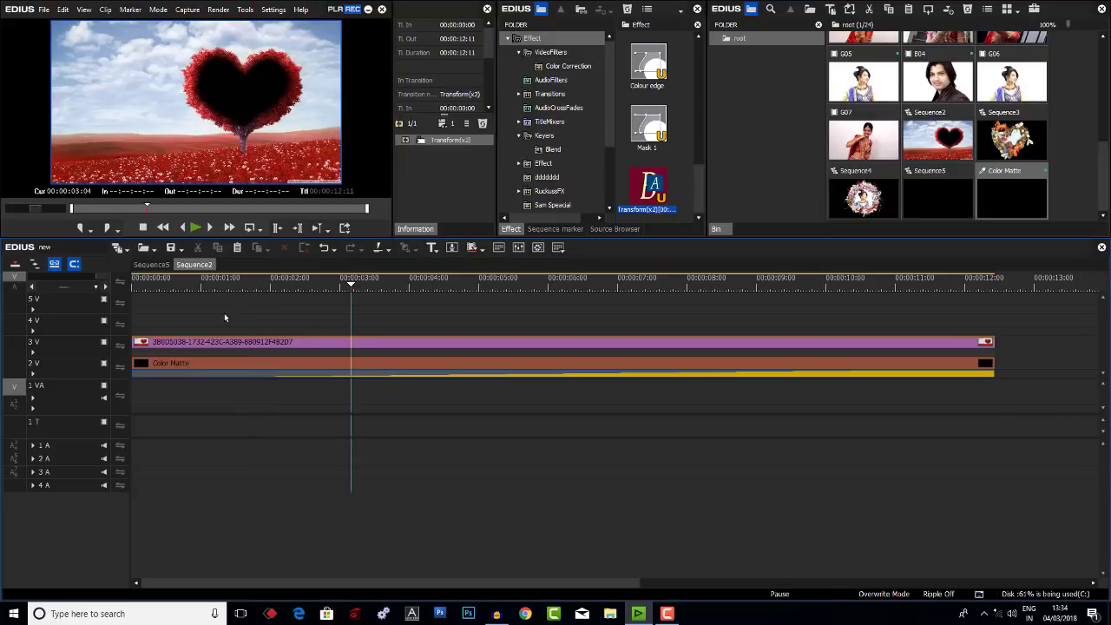
drag(217, 327, 248, 381)
click(190, 376)
Place the B04 clip at the start of track 1 VA and trim its end to match the Color Matte at 00:00:12:11.
drag(937, 87, 141, 397)
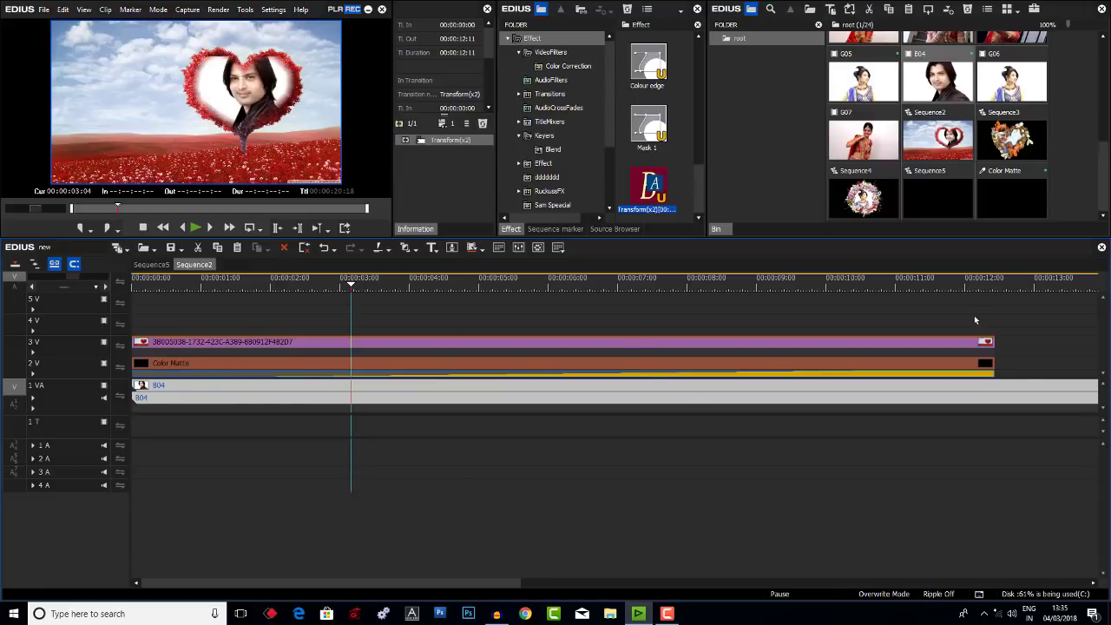
click(992, 282)
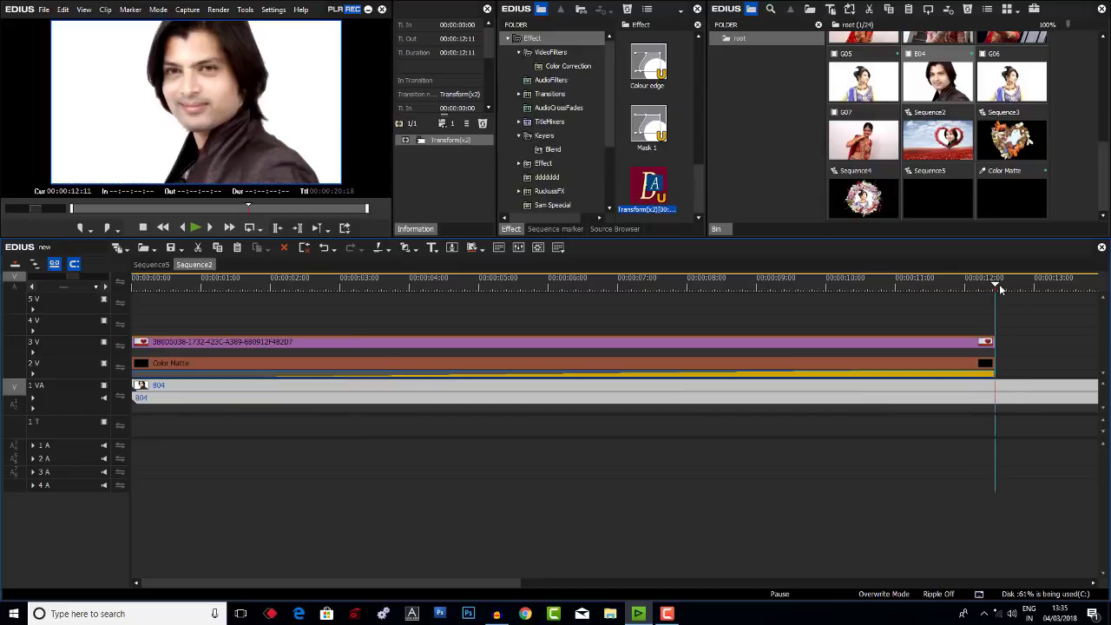
click(1001, 385)
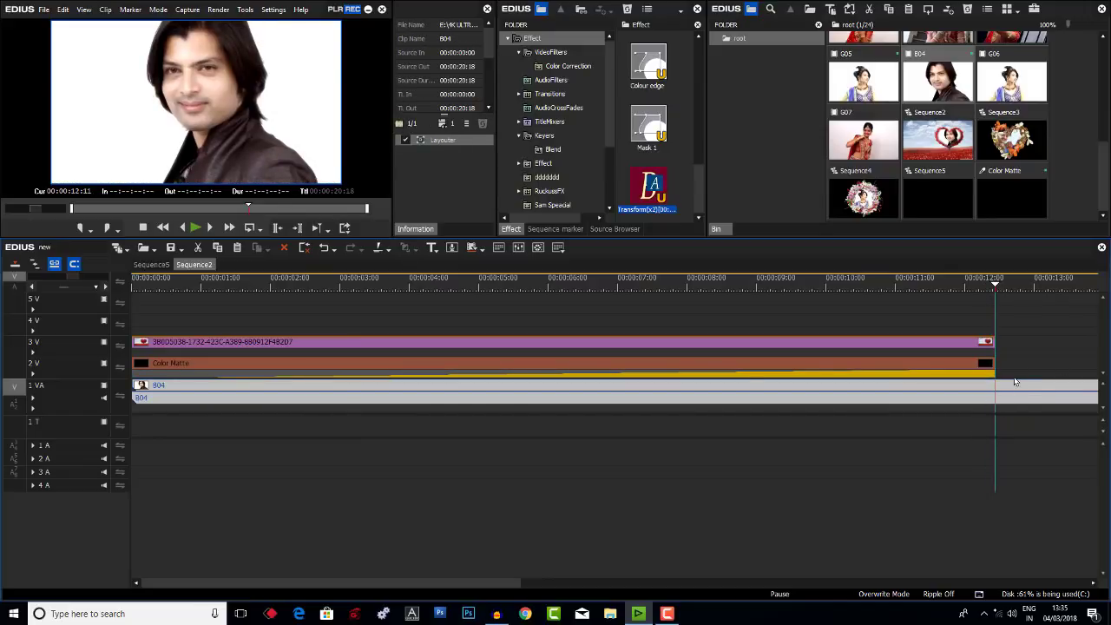
key(m)
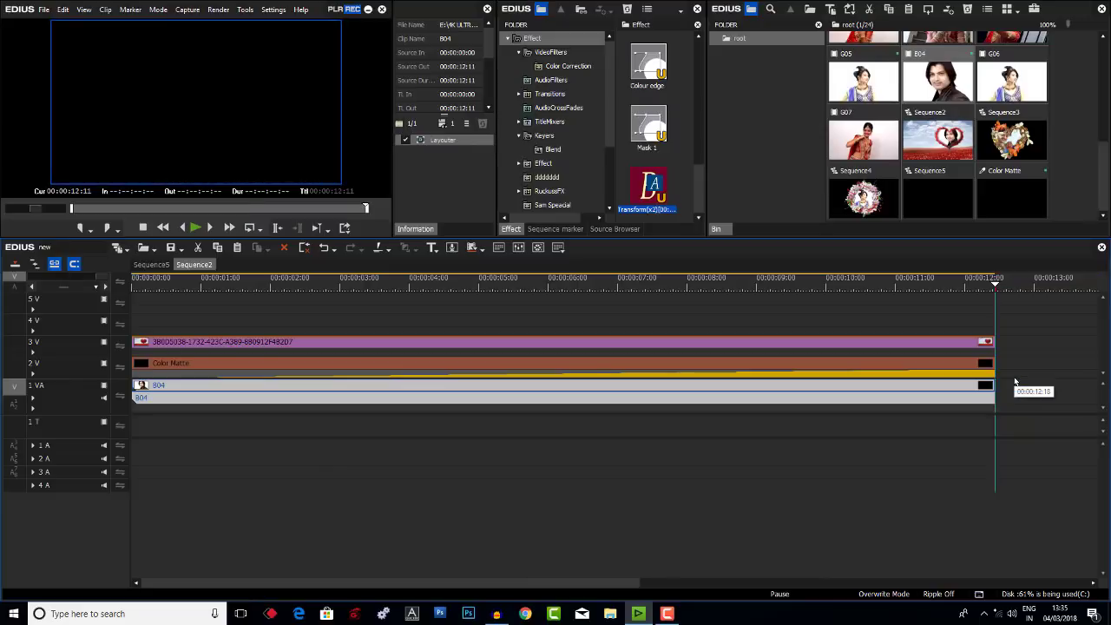
Hide and re-show the video of tracks 2 V and 3 V around 00:00:02:07 to compare the composite with and without them.
click(289, 289)
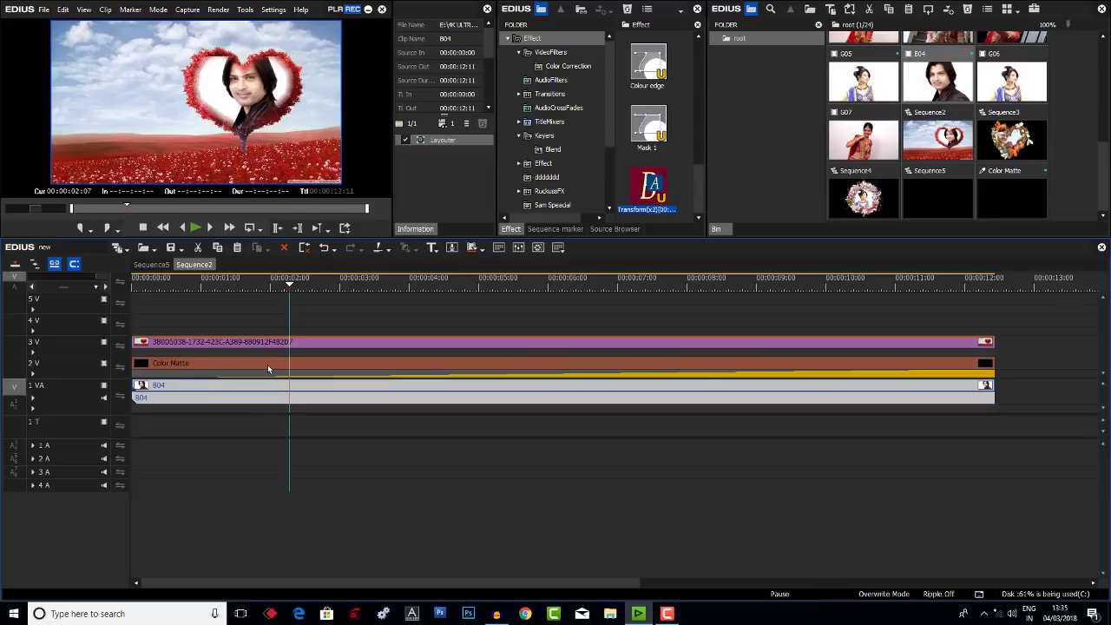
click(107, 363)
click(102, 364)
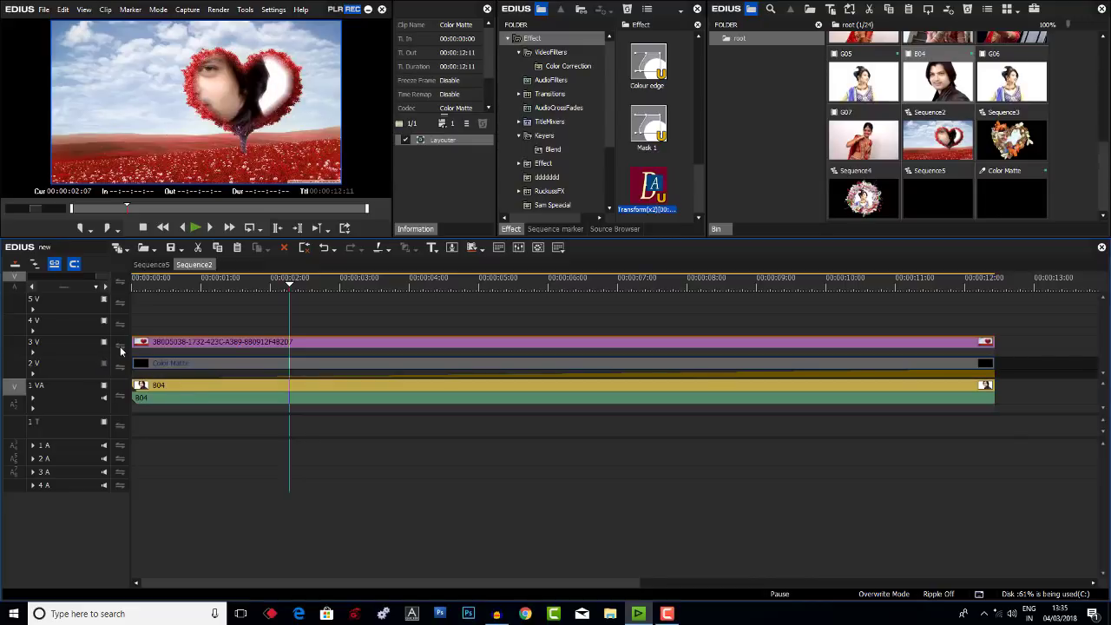
click(104, 341)
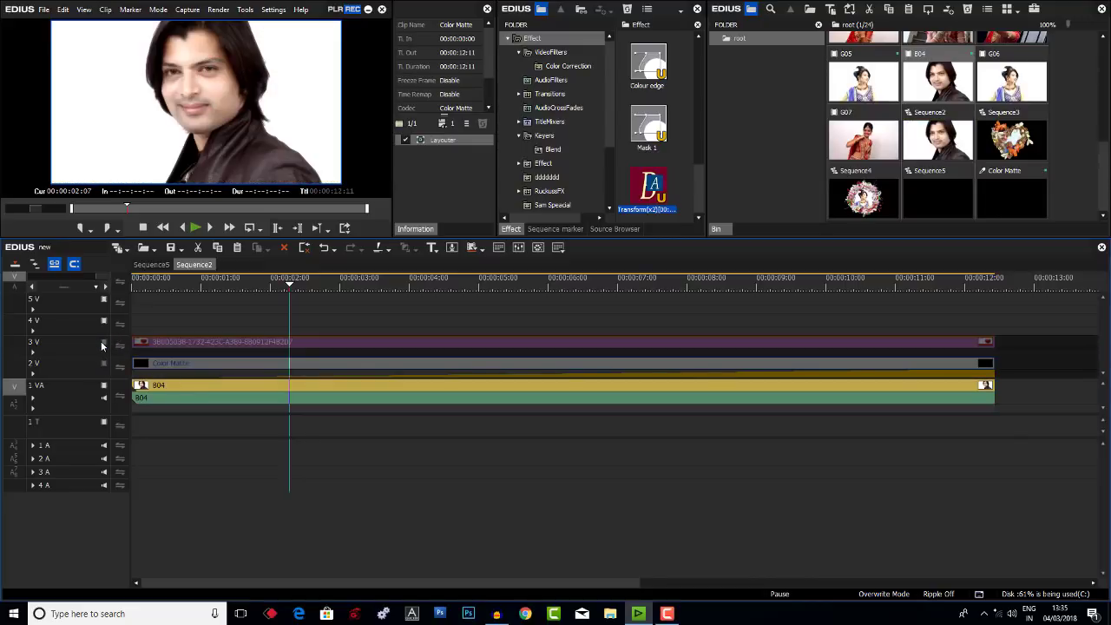
click(102, 344)
click(103, 366)
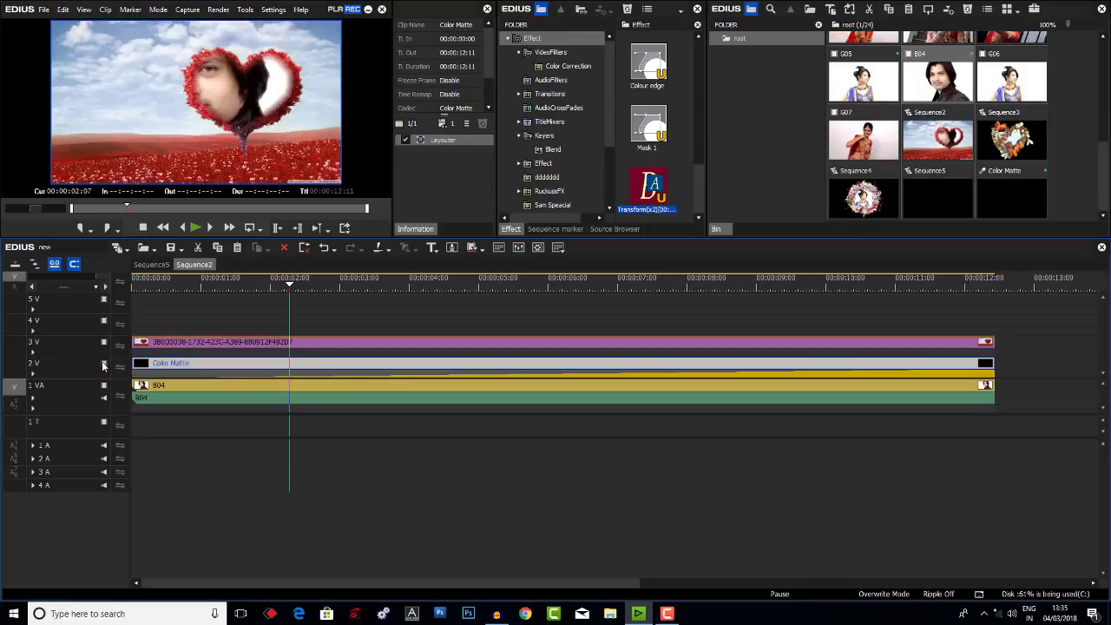
Slightly increase the ganged scale of Transform A in the Color Matte's Transform(x2) settings and check the composite in a full-screen preview.
click(266, 371)
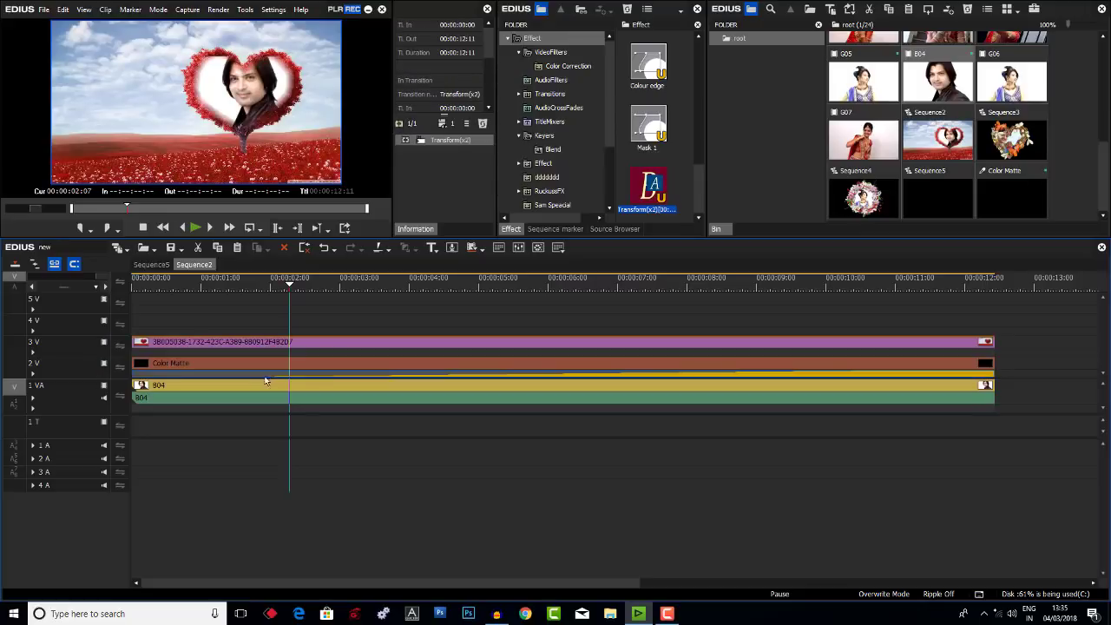
click(452, 142)
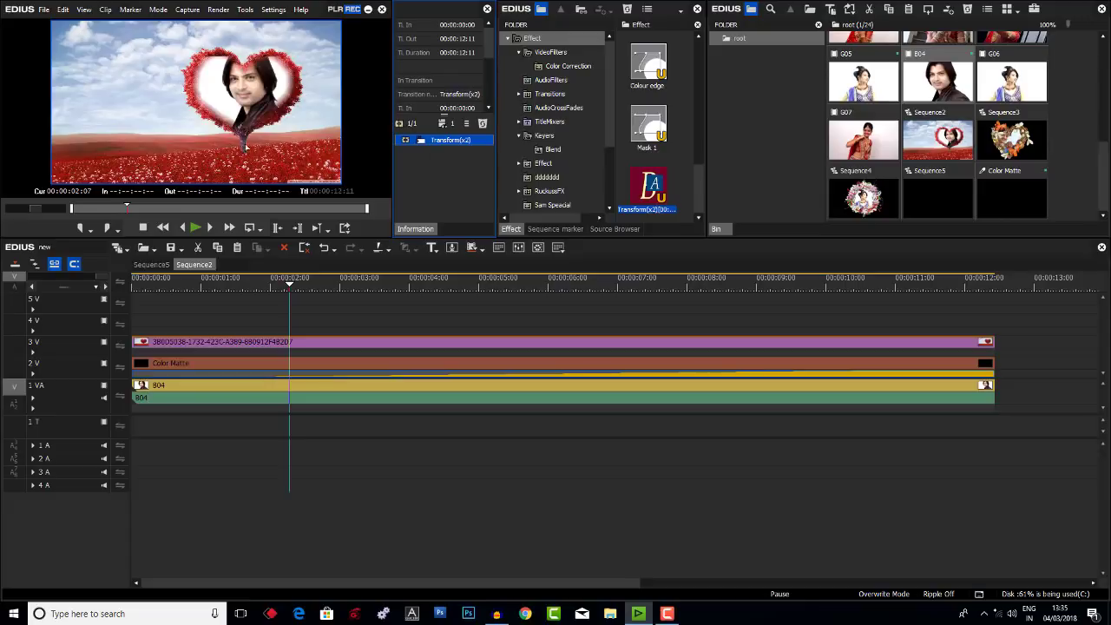
click(241, 100)
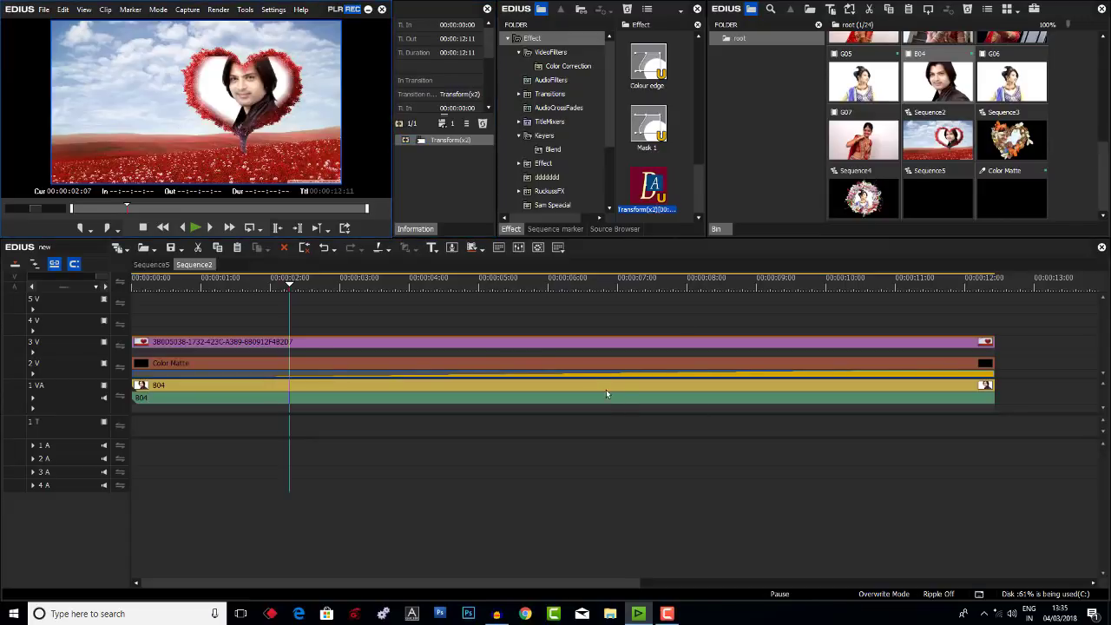
double_click(459, 140)
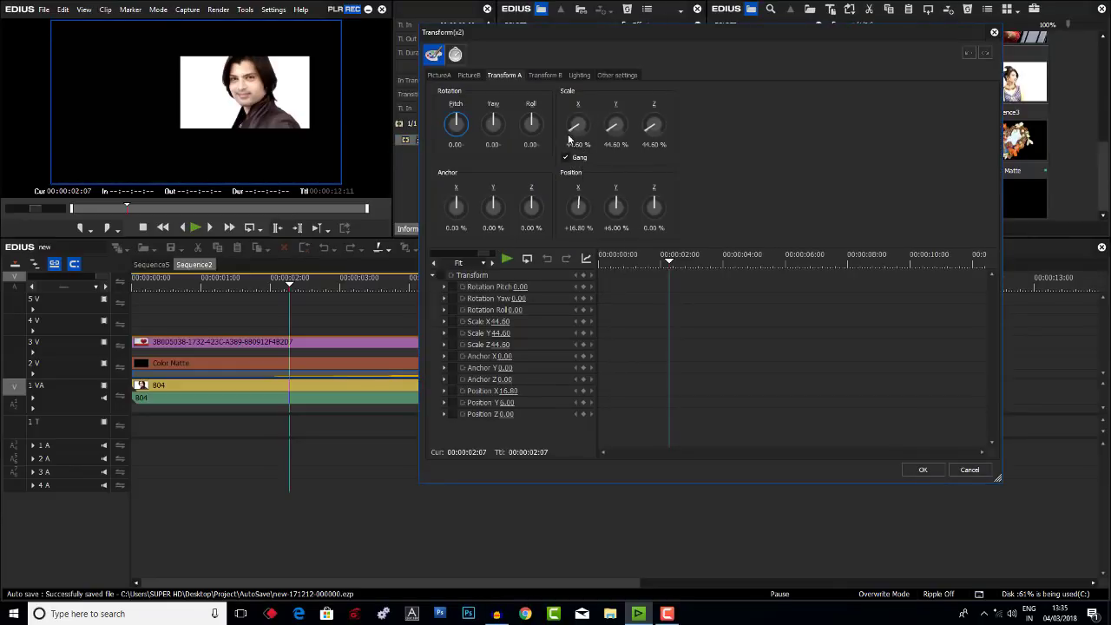
drag(572, 128, 568, 127)
click(923, 470)
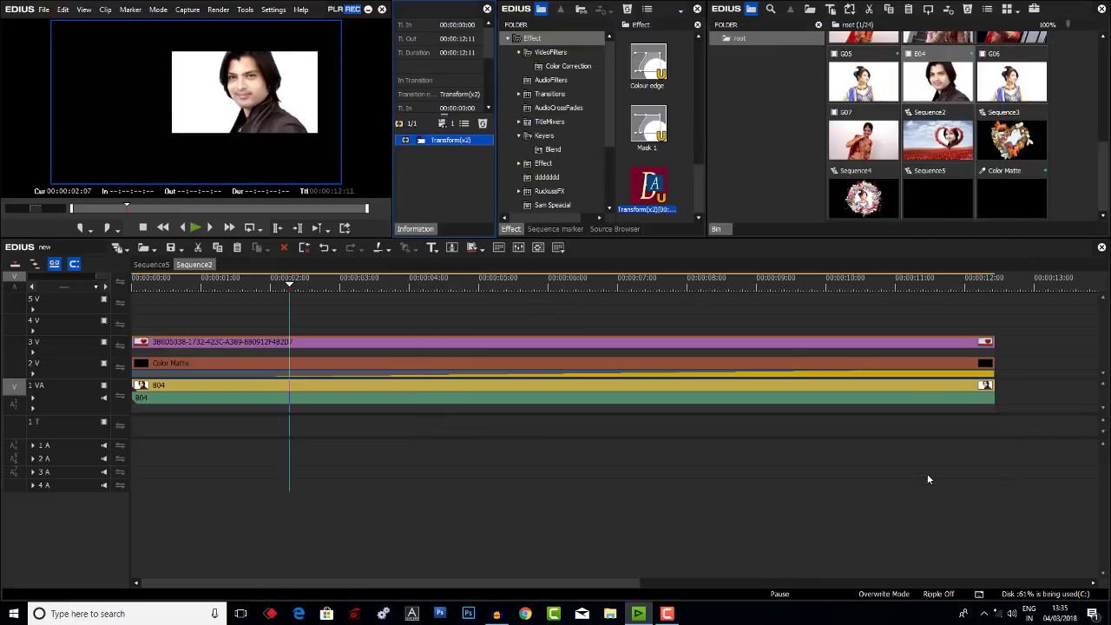
key(ctrl+shift+F11)
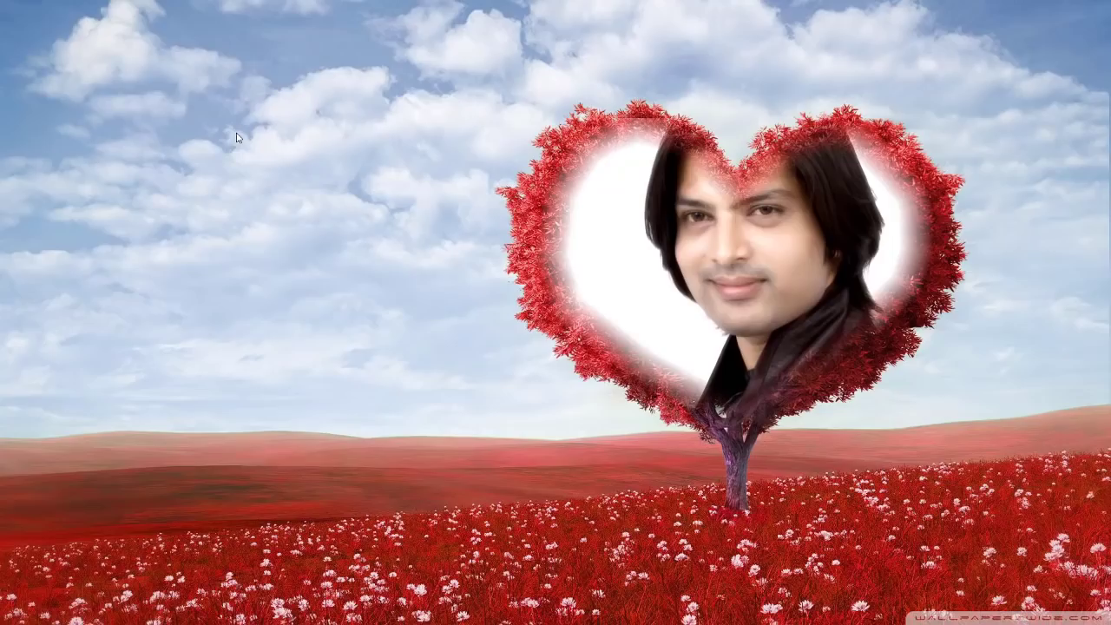
key(Escape)
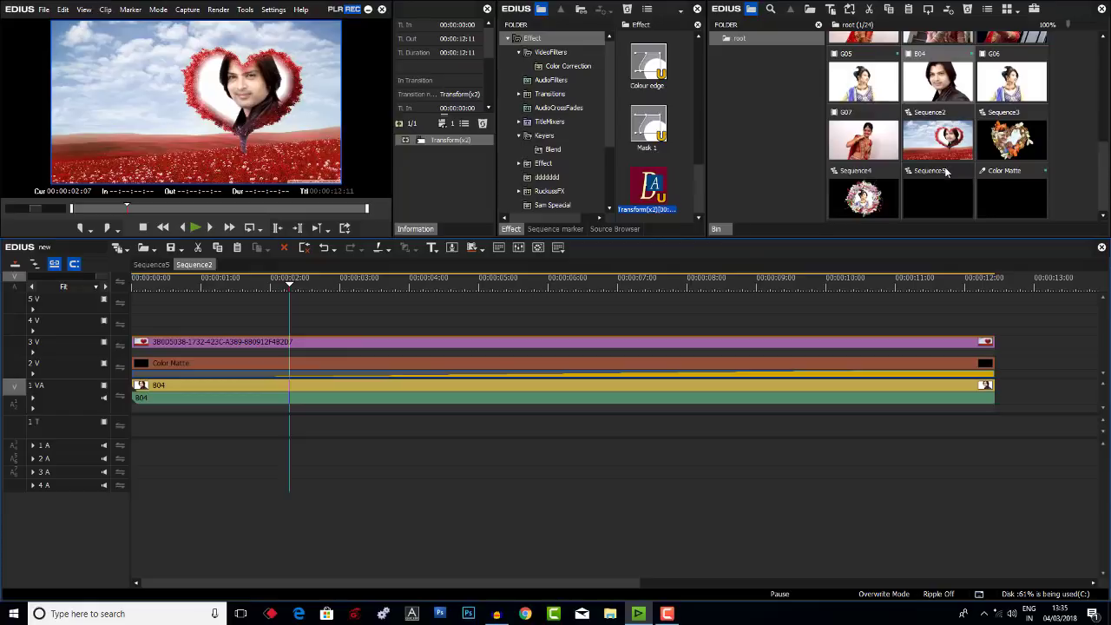
Switch from Sequence2 to the empty Sequence5 timeline.
click(1023, 139)
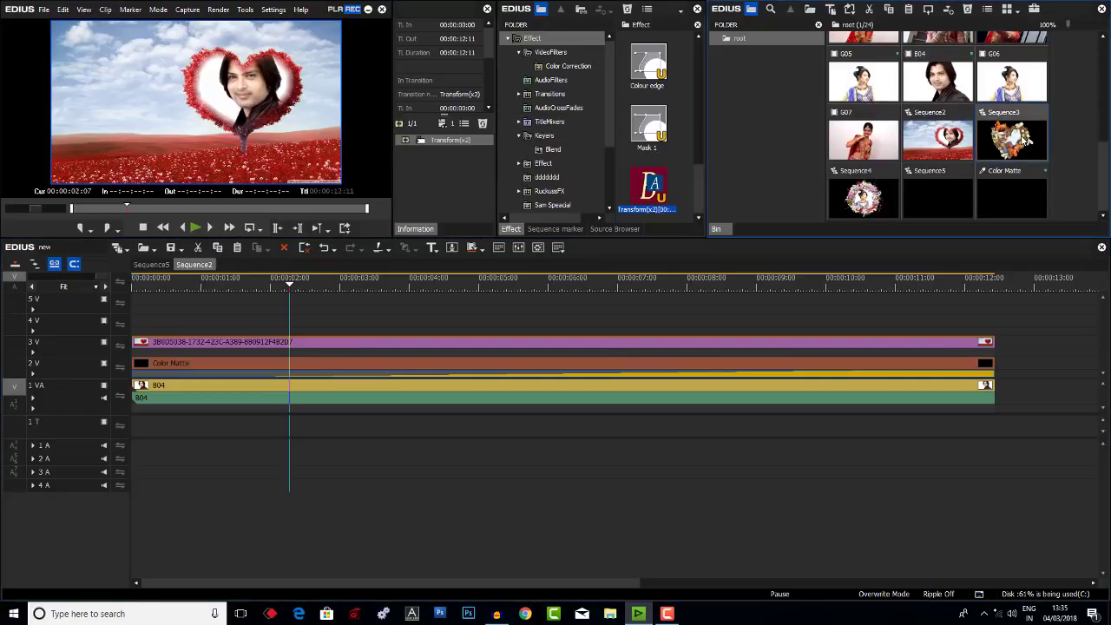
drag(1024, 139, 148, 323)
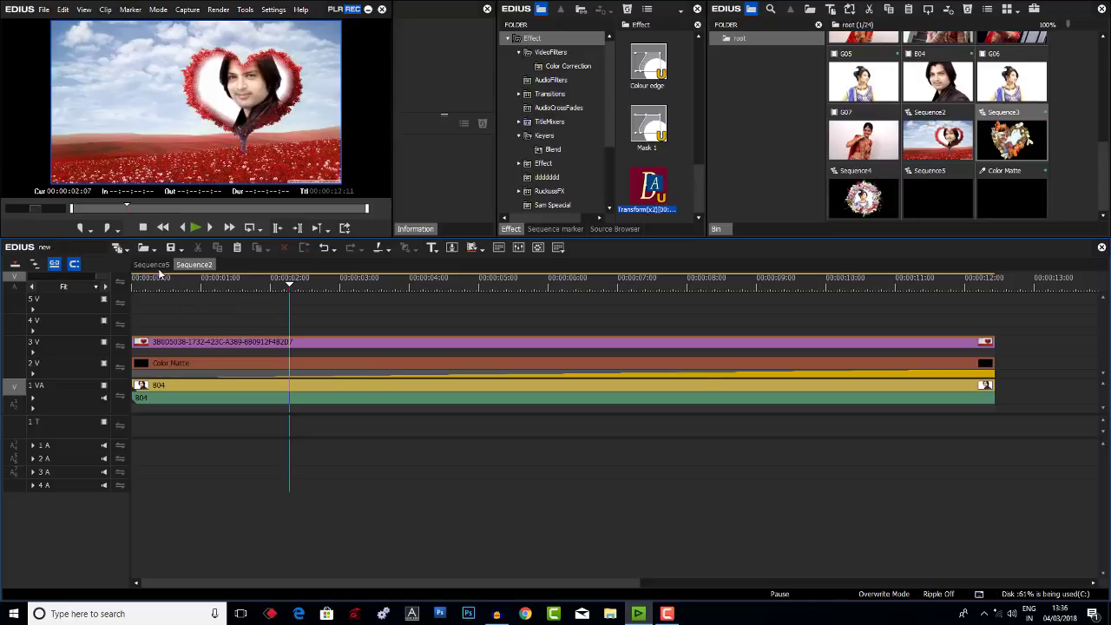
click(156, 265)
click(1022, 144)
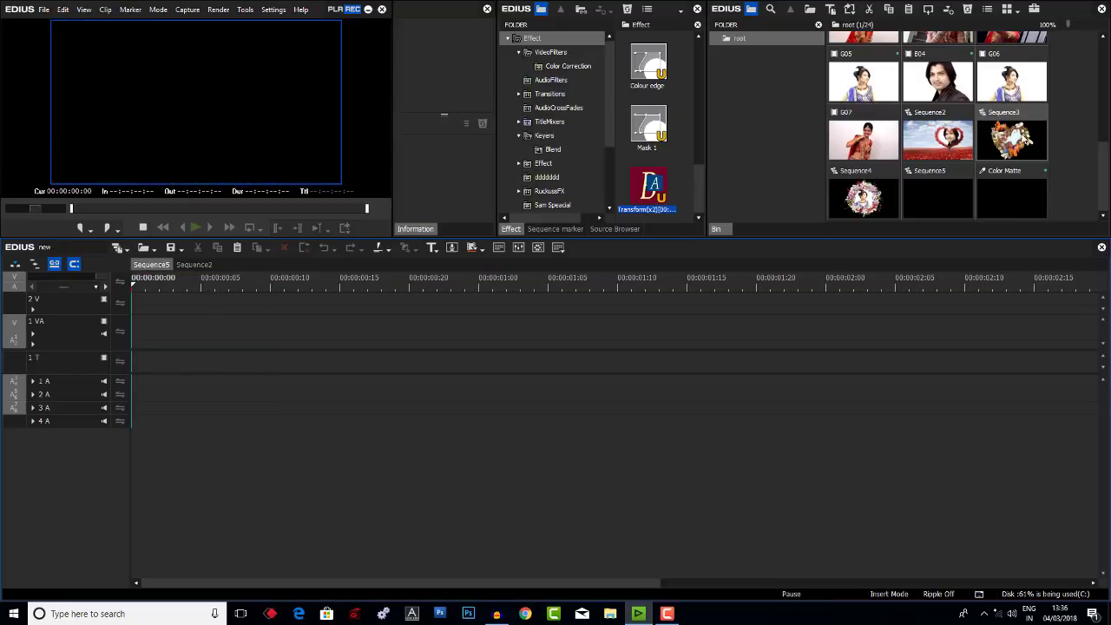
drag(1022, 144, 139, 328)
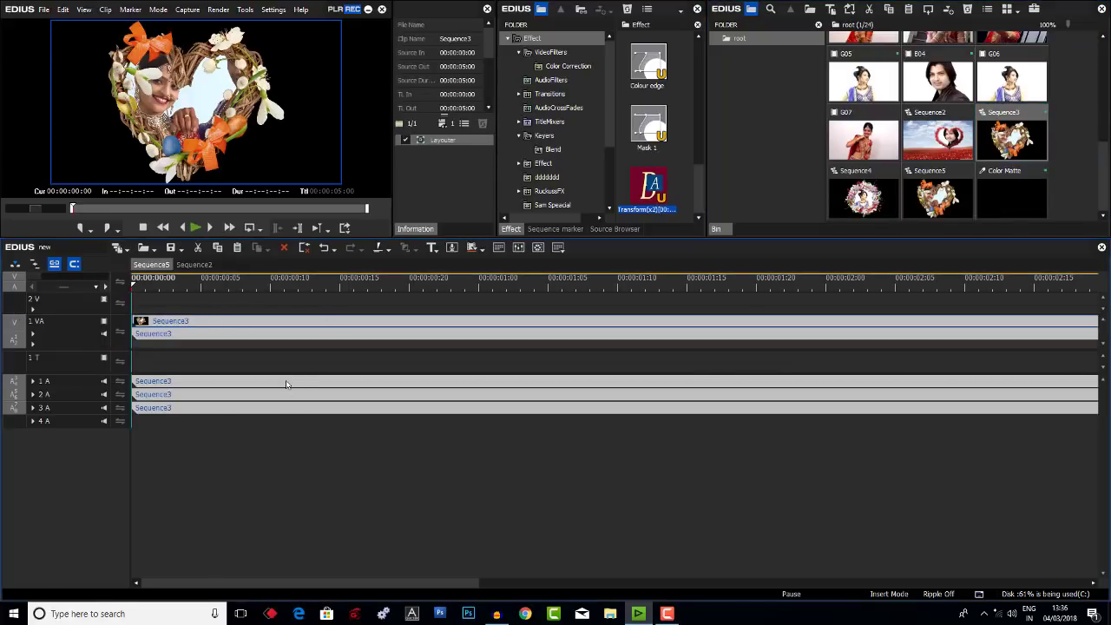
key(Delete)
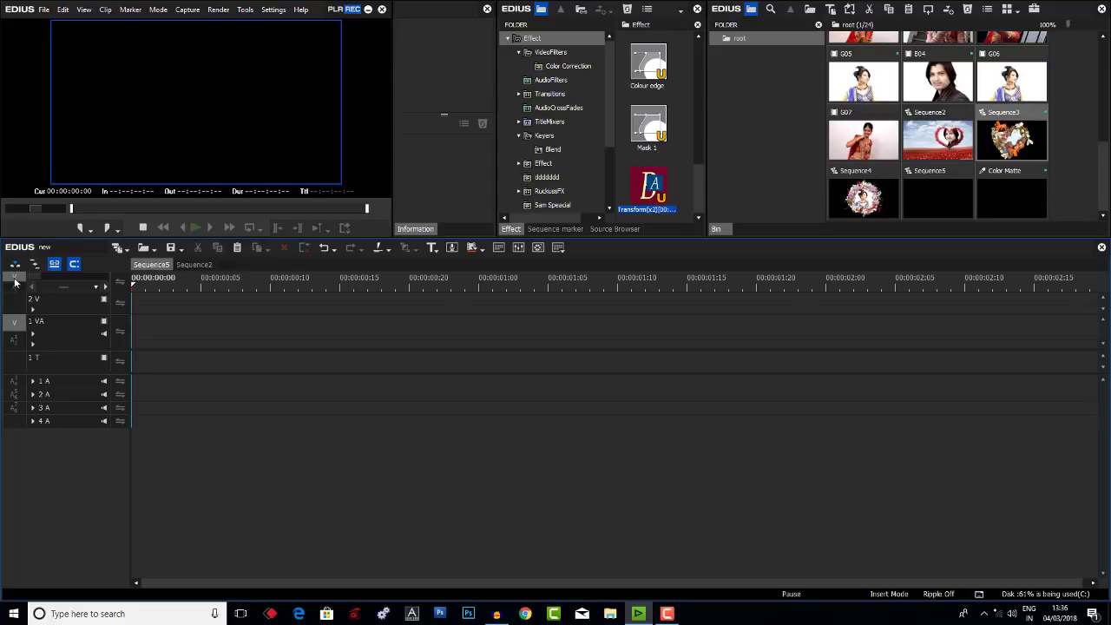
Switch the timeline to overwrite mode and place Sequence4 at the start of track 1 VA without its audio.
click(14, 266)
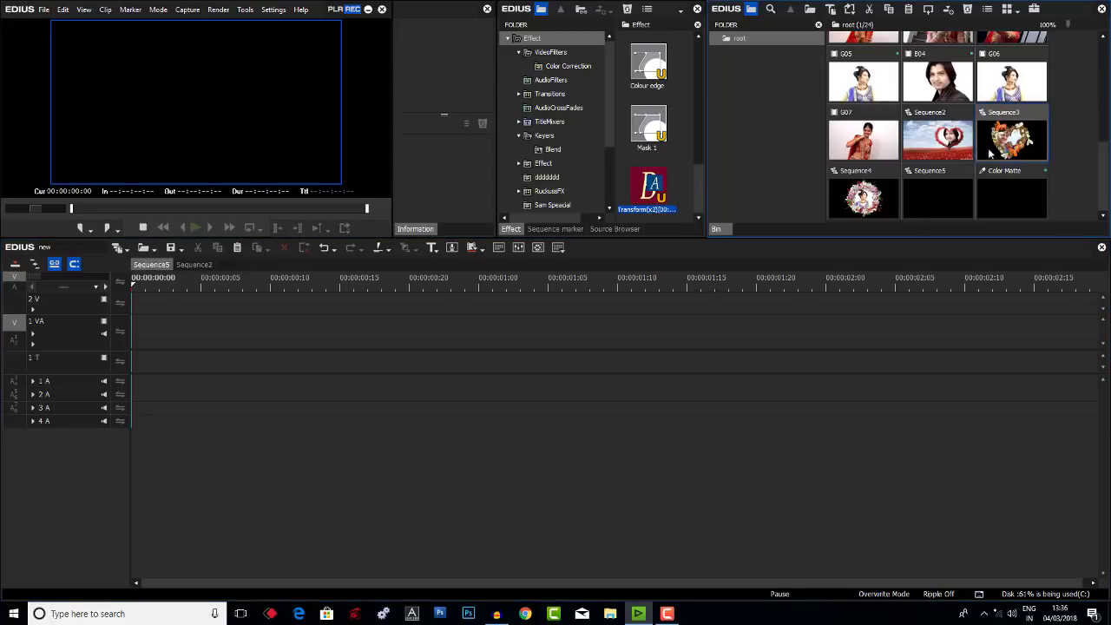
drag(863, 198, 168, 404)
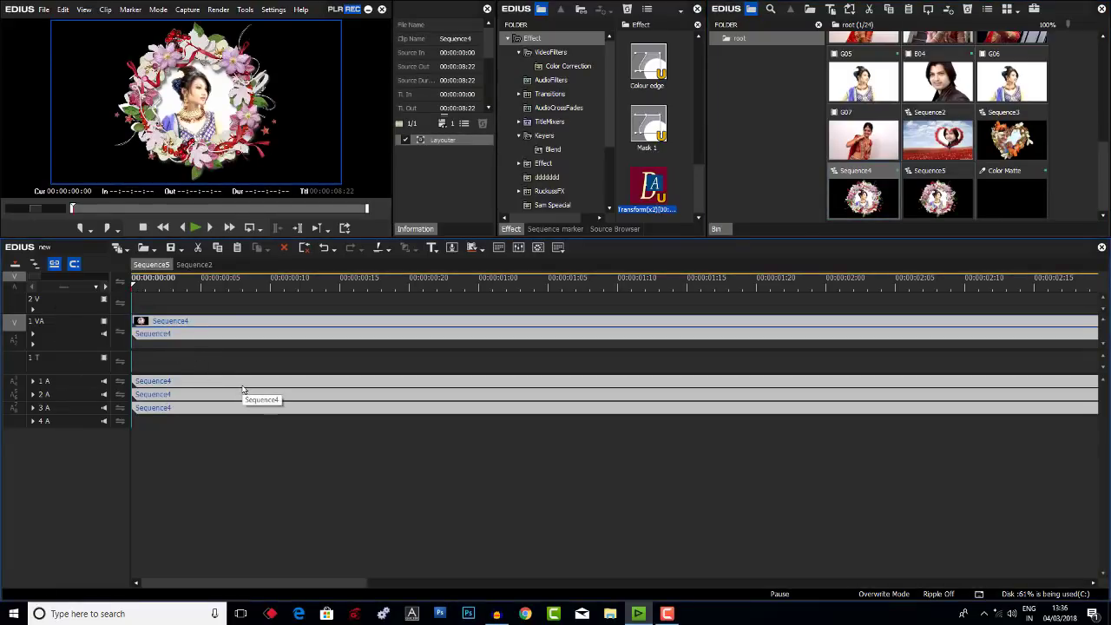
key(ctrl+z)
drag(862, 198, 198, 321)
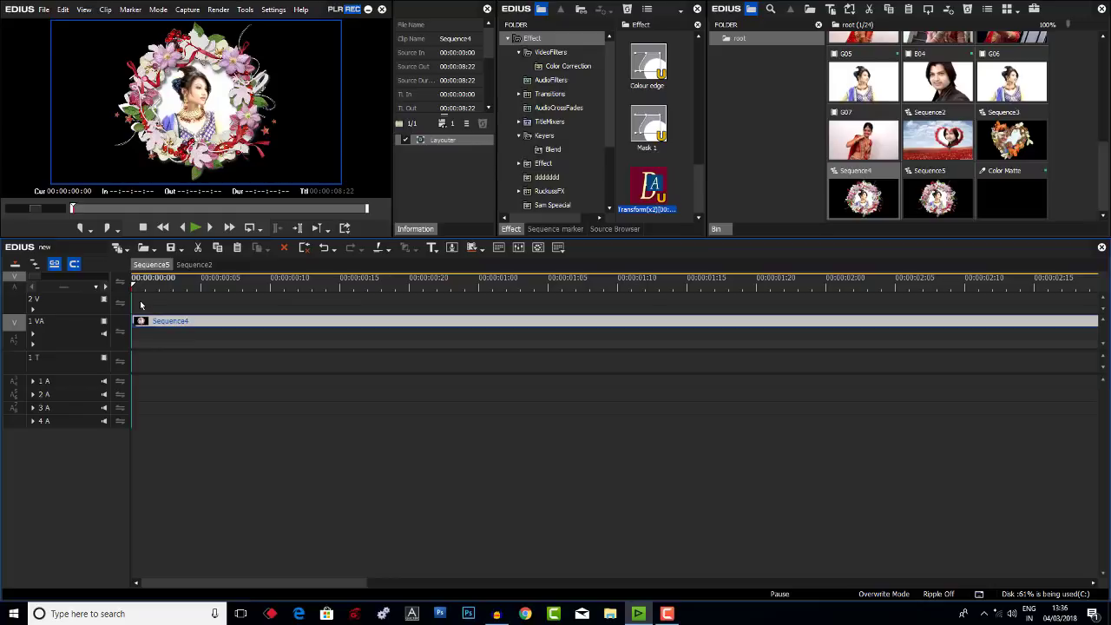
In the Layouter of the Sequence4 clip, set the stretch to 33% and move the picture up to a Y position of about -32.7%.
click(189, 321)
key(F7)
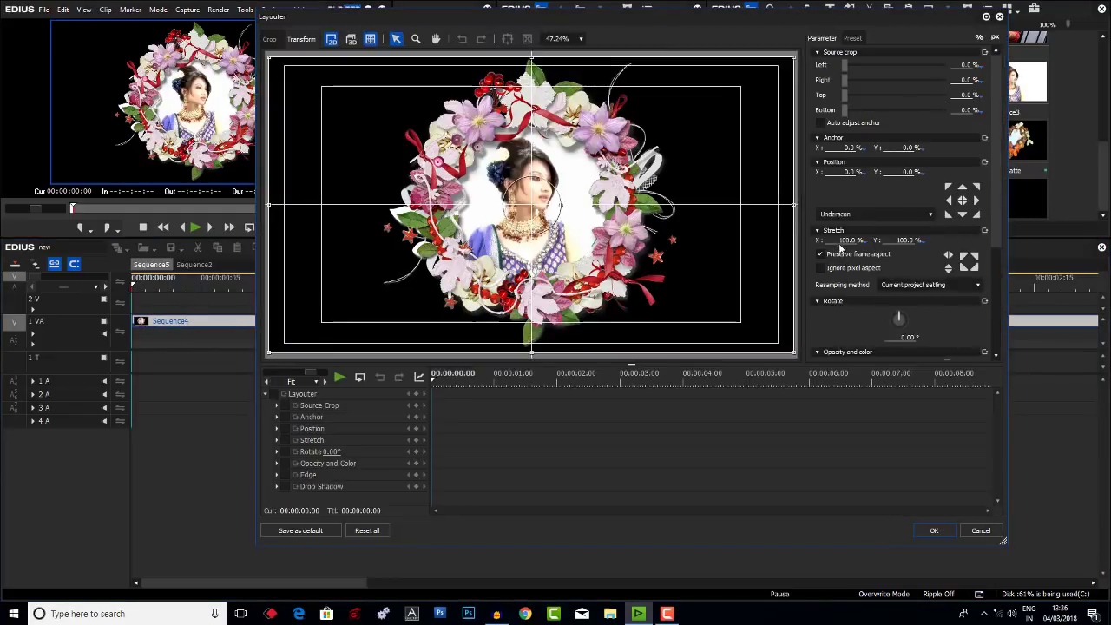
click(843, 241)
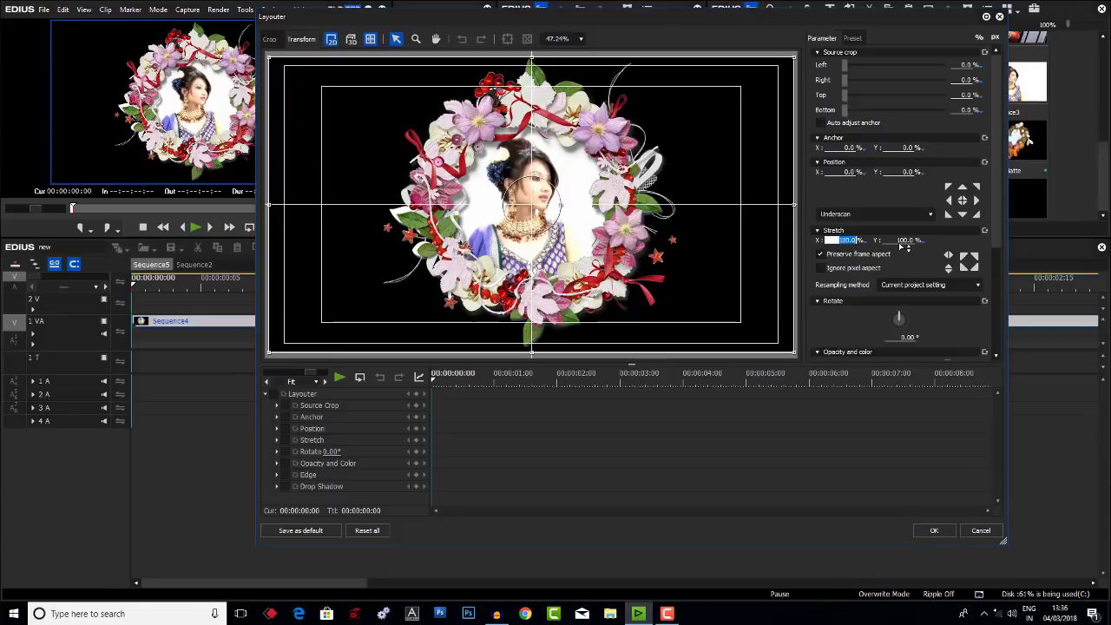
text(33)
key(Return)
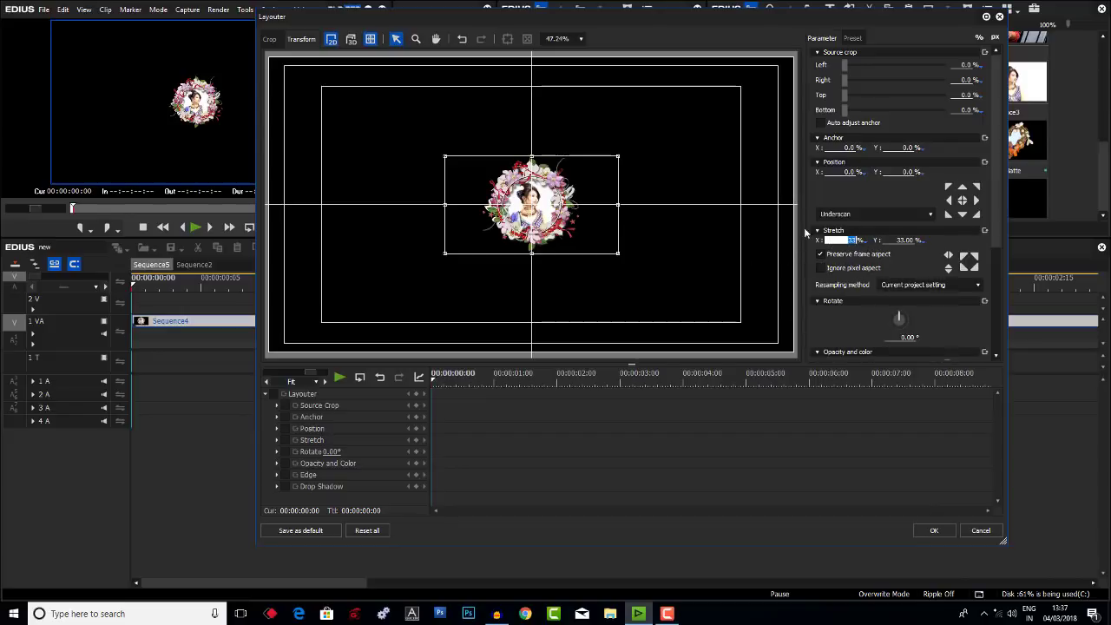
click(550, 210)
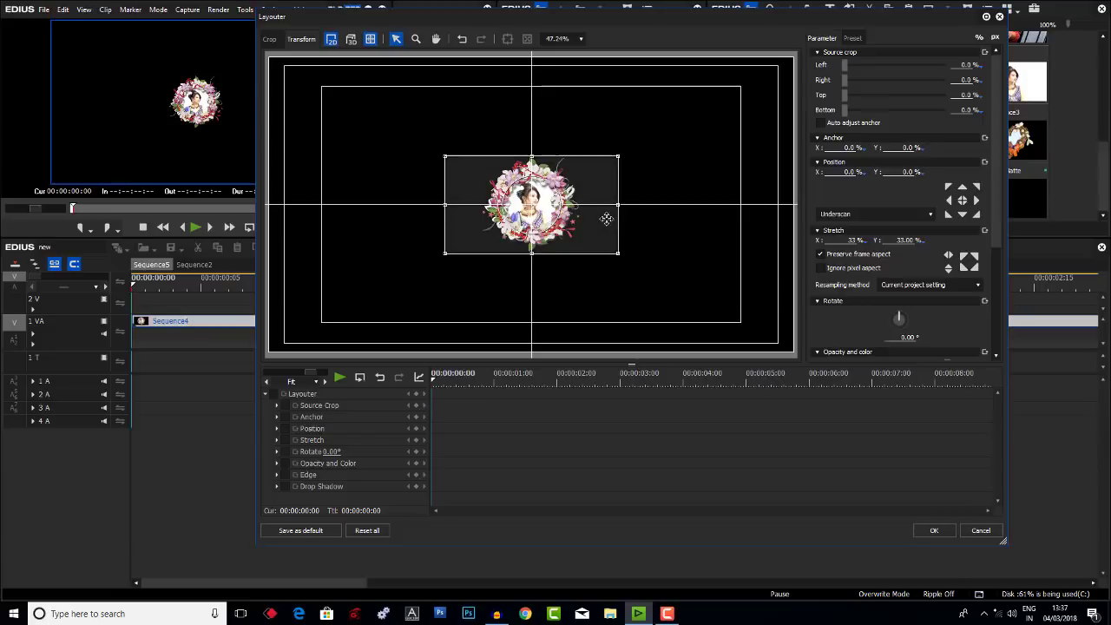
drag(550, 211, 551, 121)
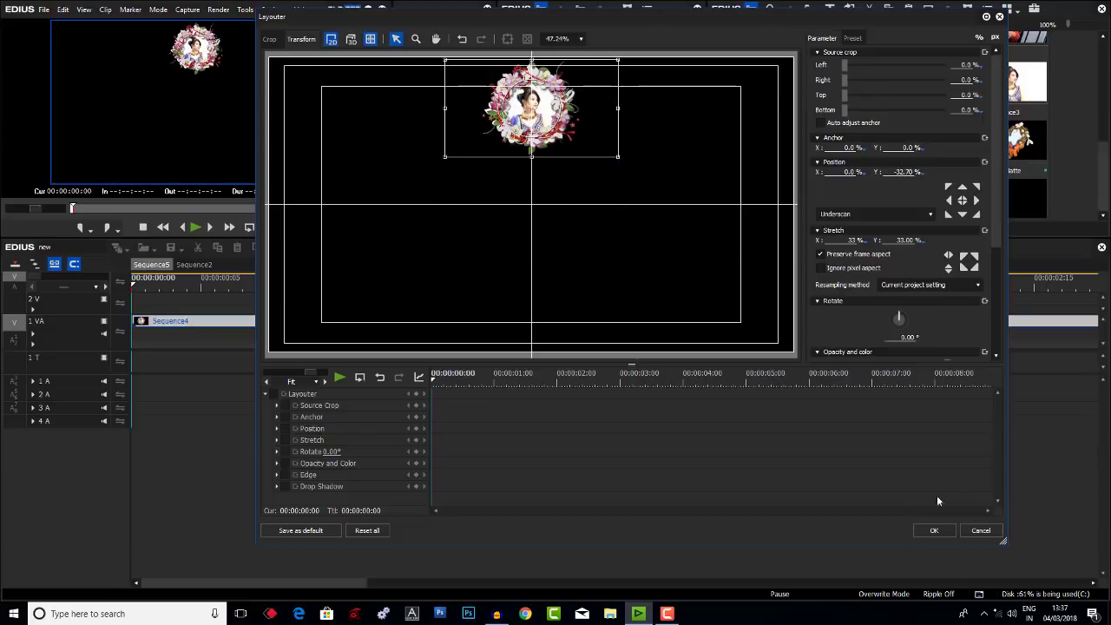
click(934, 530)
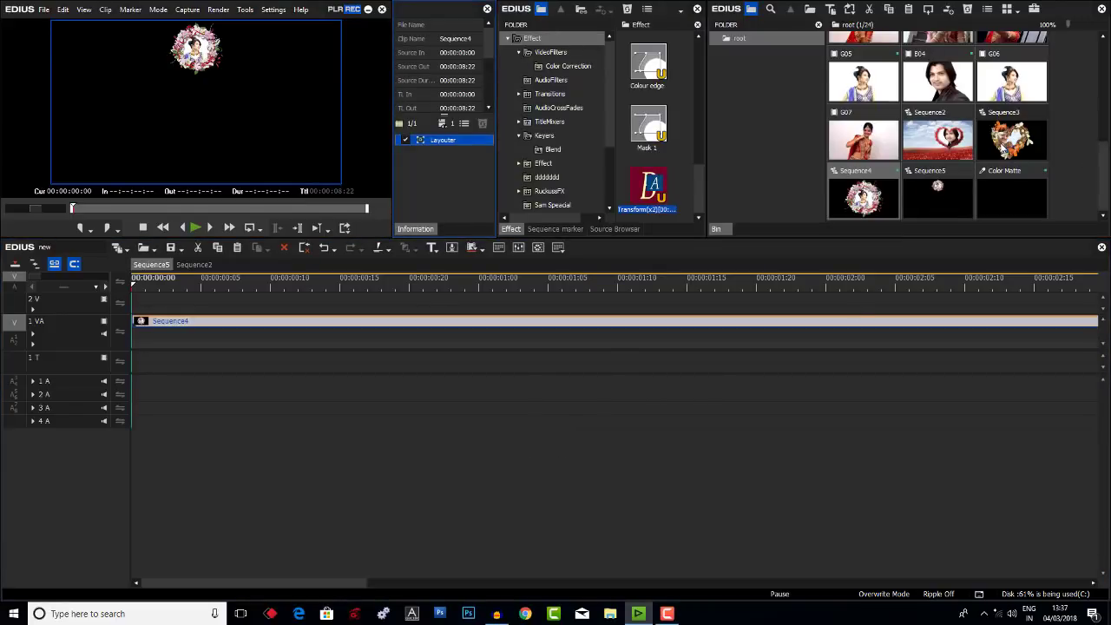
Place Sequence1 from the bin at the start of track 2 V above Sequence4, and select the Sequence4 clip on track 1 VA.
scroll(899, 195, up, 1)
scroll(903, 208, down, 1)
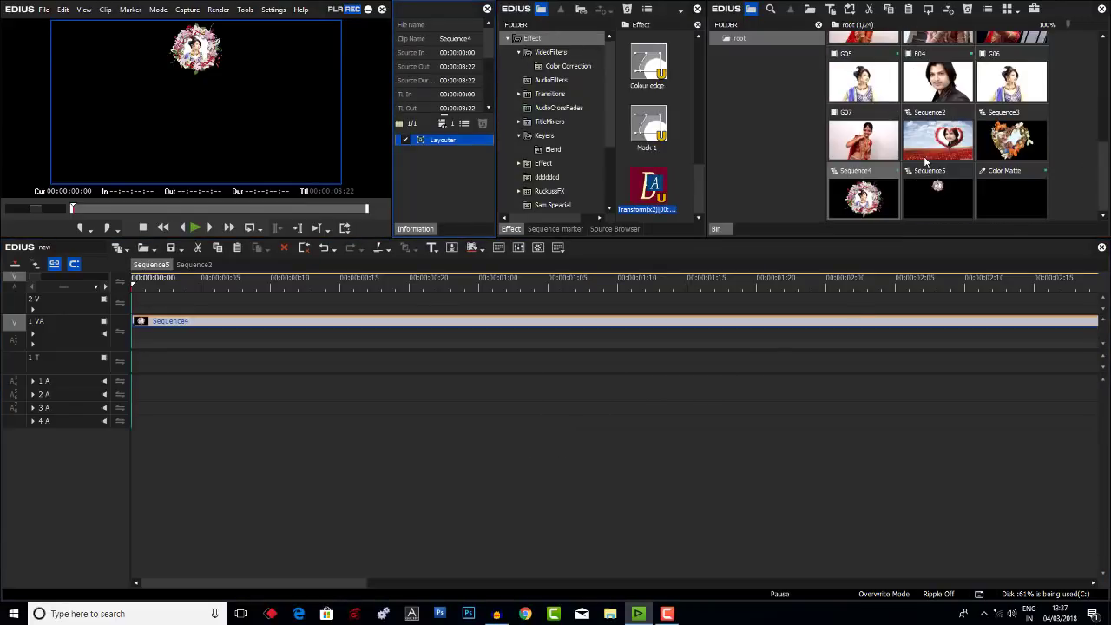
scroll(872, 205, up, 3)
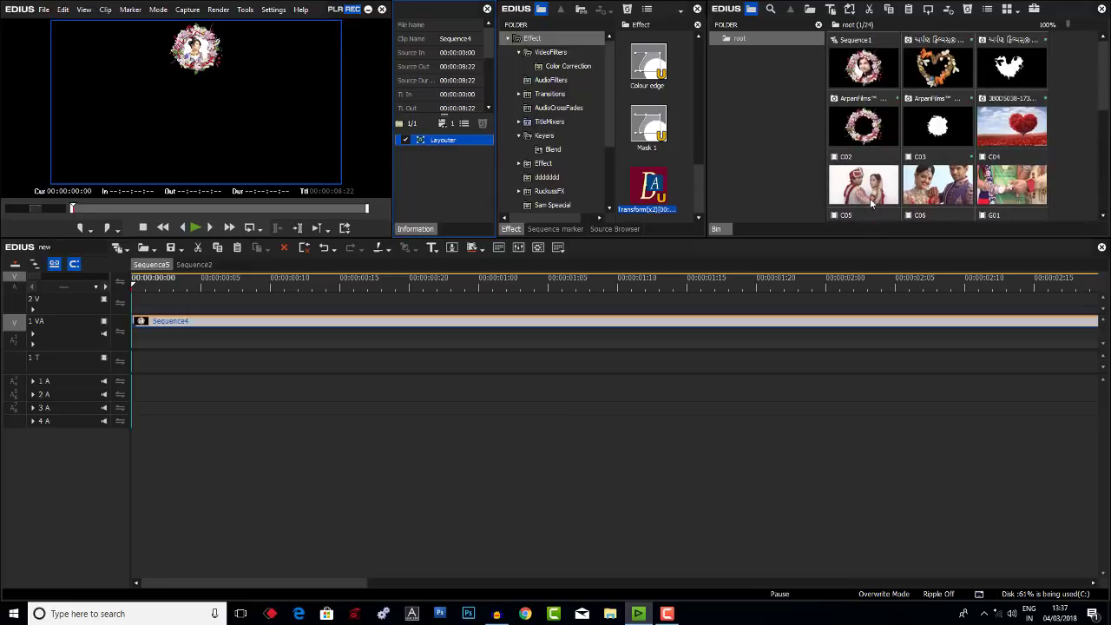
drag(861, 66, 141, 302)
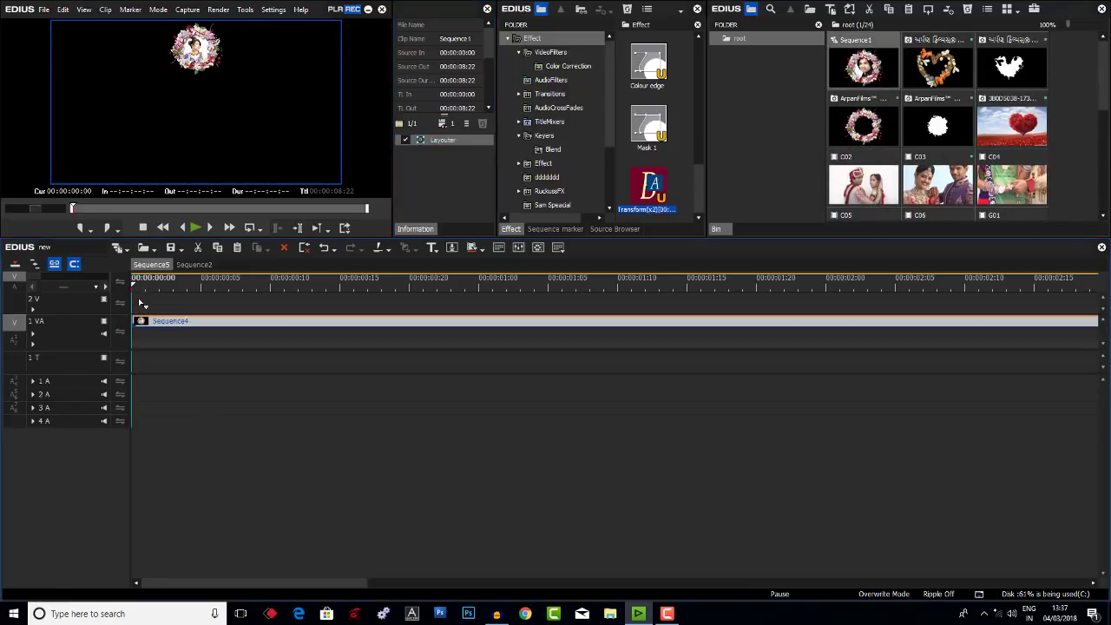
click(190, 323)
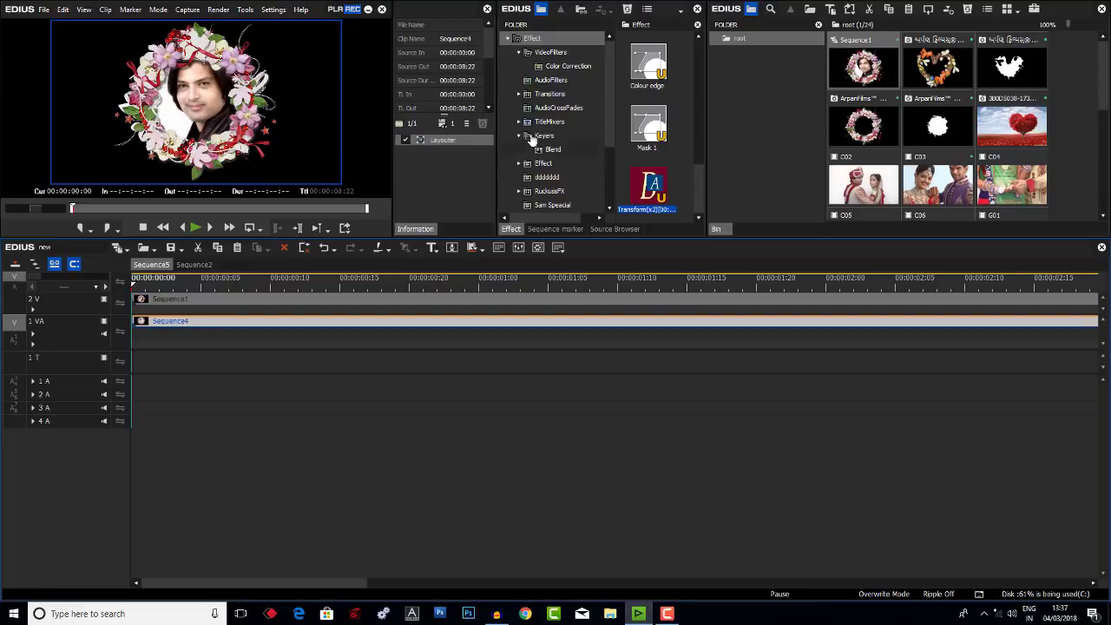
Give Sequence1 on track 2 V the Sequence4 clip's 33% layout and move its picture down to a Y position of about 34.5%.
click(211, 299)
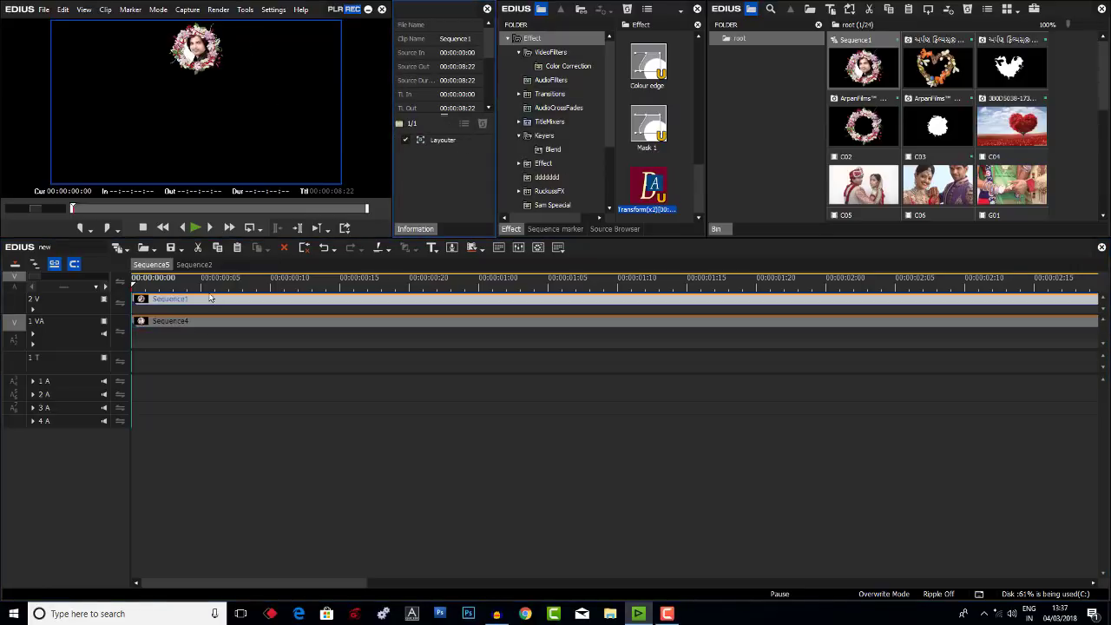
double_click(446, 144)
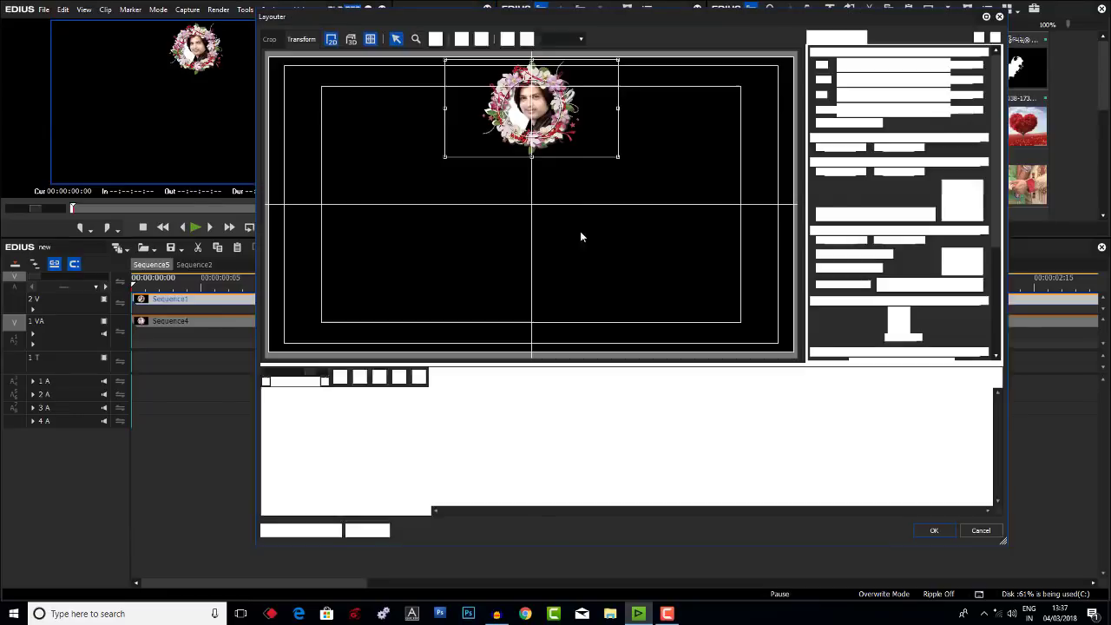
click(844, 242)
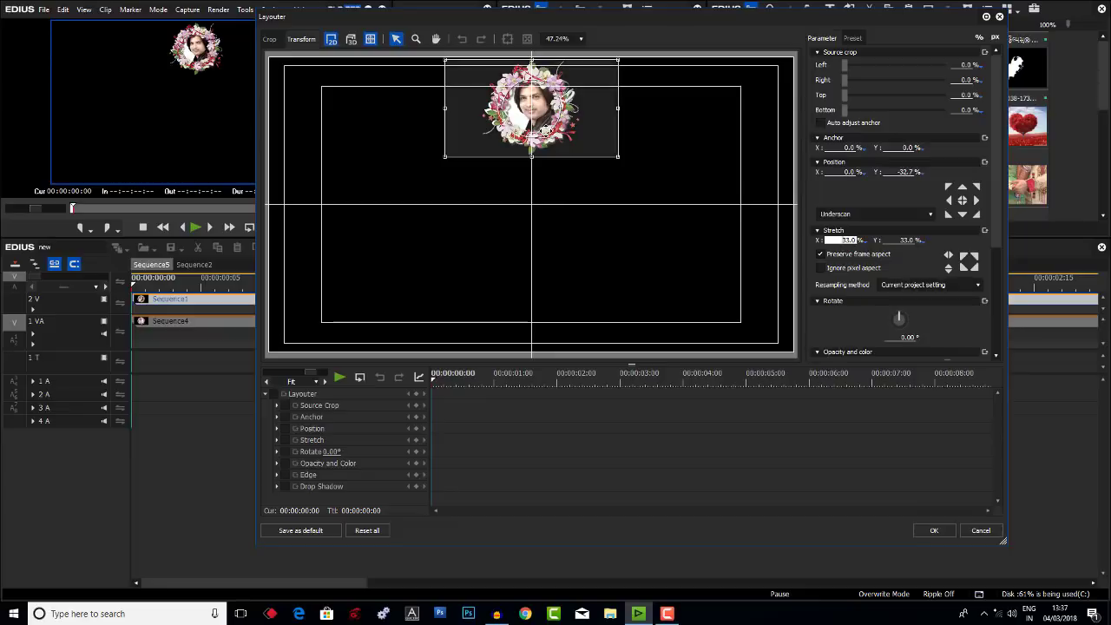
drag(545, 126, 562, 319)
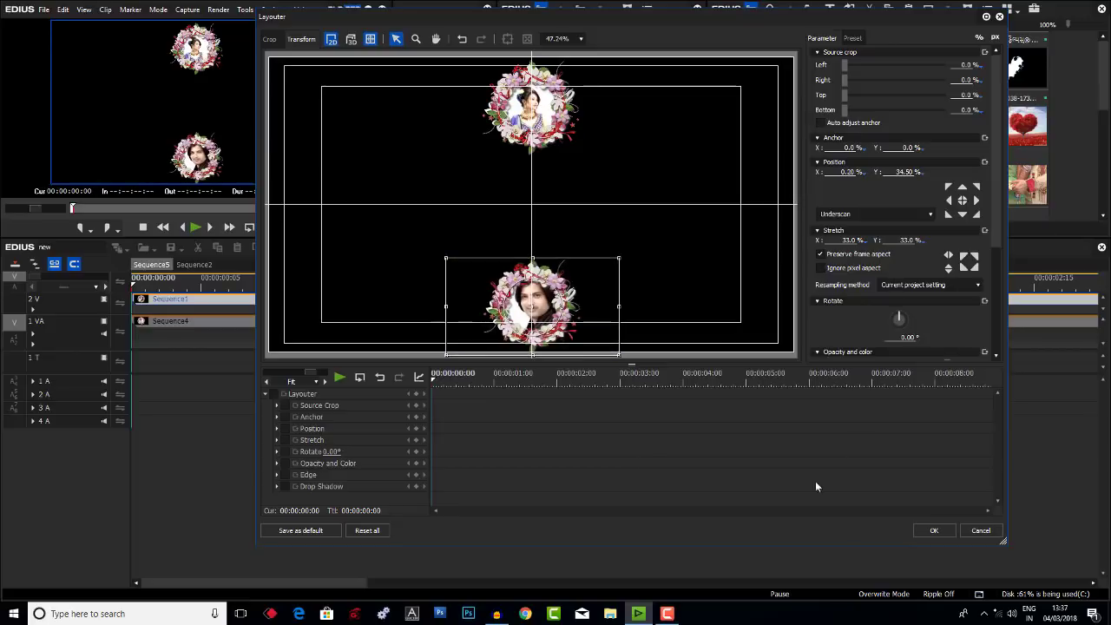
click(936, 531)
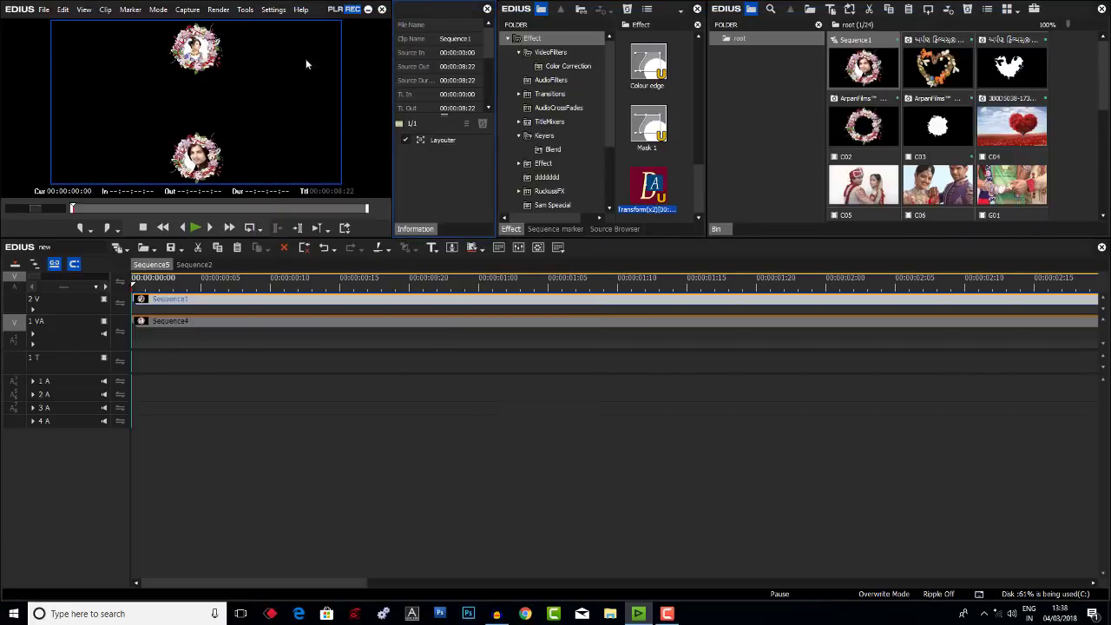
Add four V tracks above track 2 V and place Sequence3 from the bin at the start of track 3 V.
scroll(963, 195, down, 5)
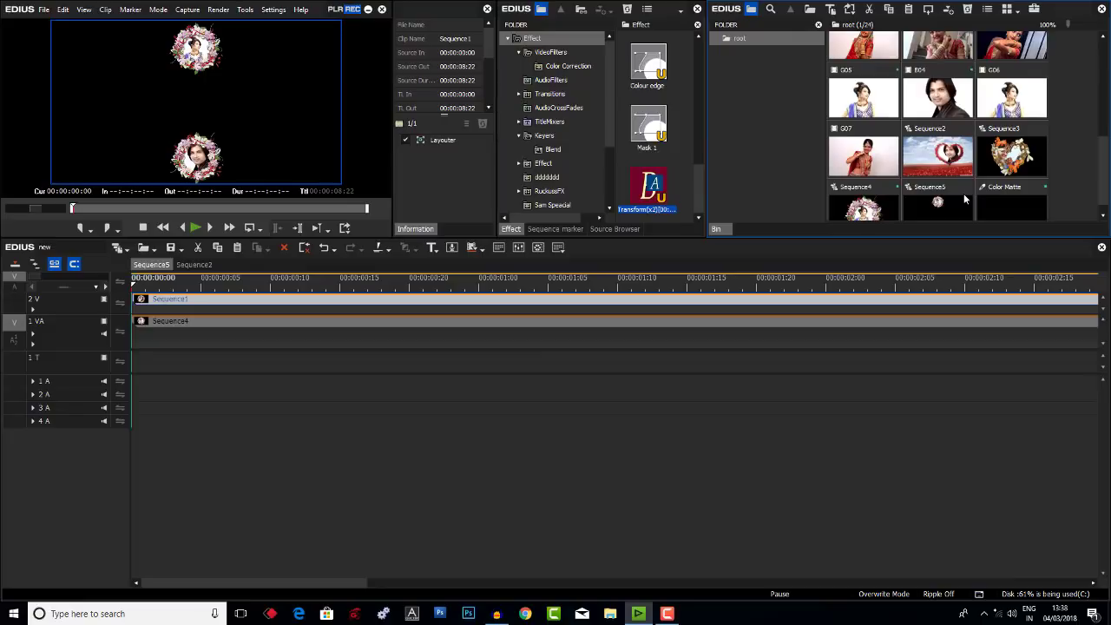
right_click(77, 305)
mouse_move(107, 401)
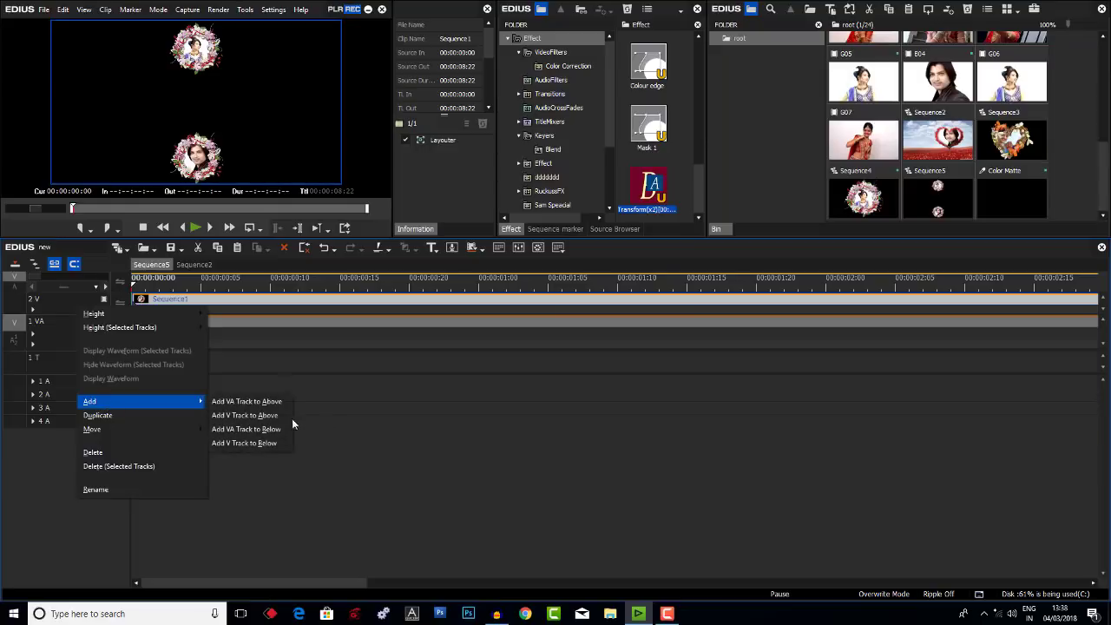
click(291, 416)
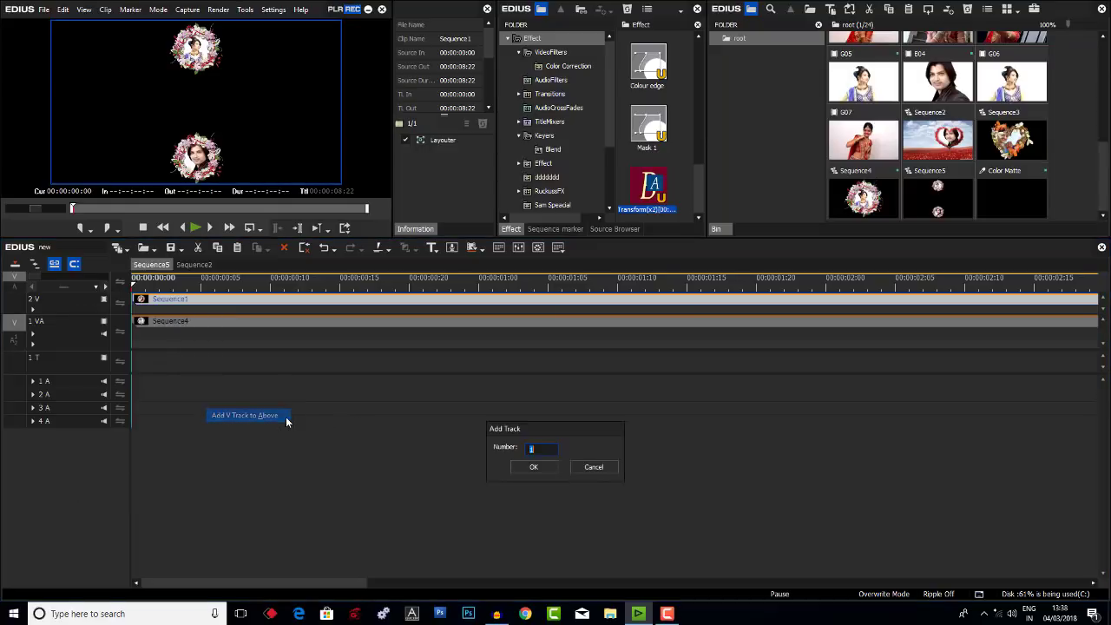
click(534, 468)
drag(1011, 139, 143, 364)
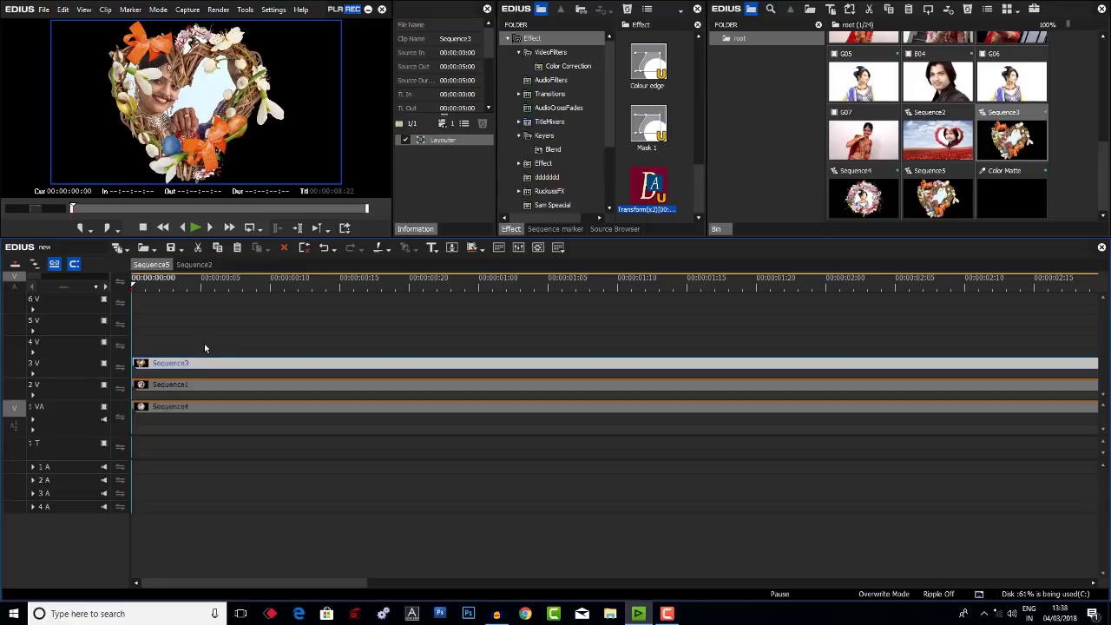
Apply the Sequence1 clip's layout to Sequence3 on track 3 V and move its picture up to a Y position of about -1%.
click(194, 394)
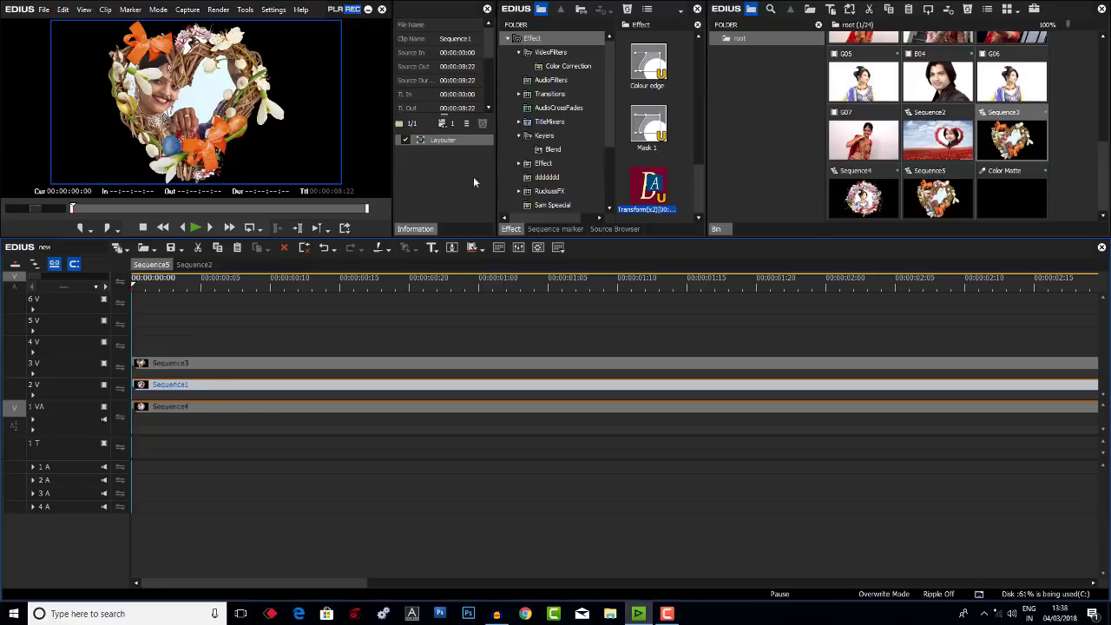
click(264, 366)
key(ctrl+z)
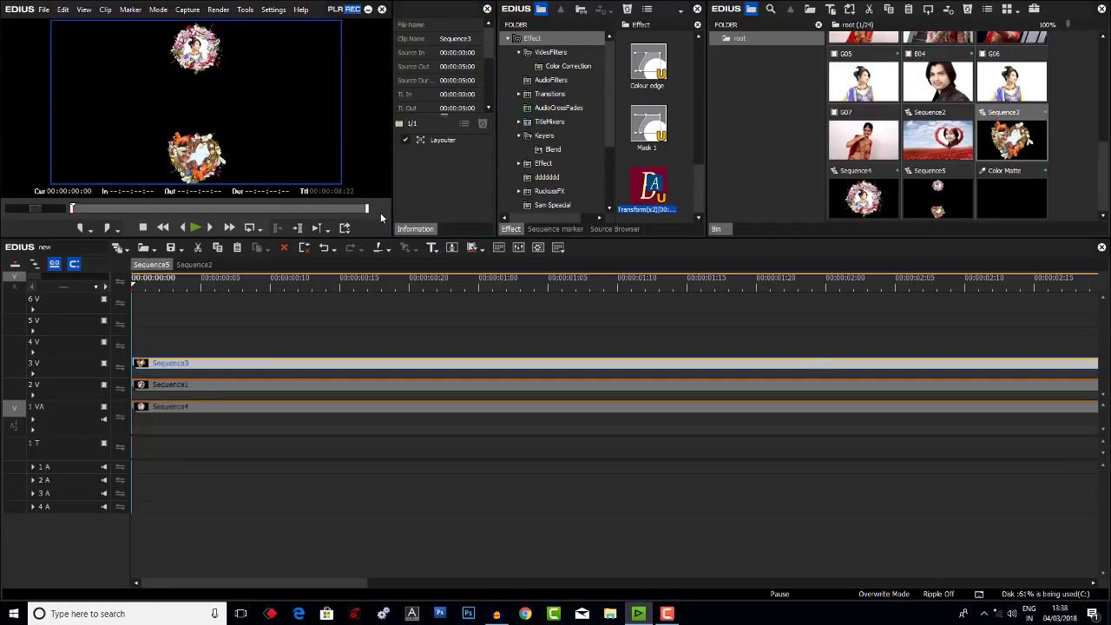
key(F7)
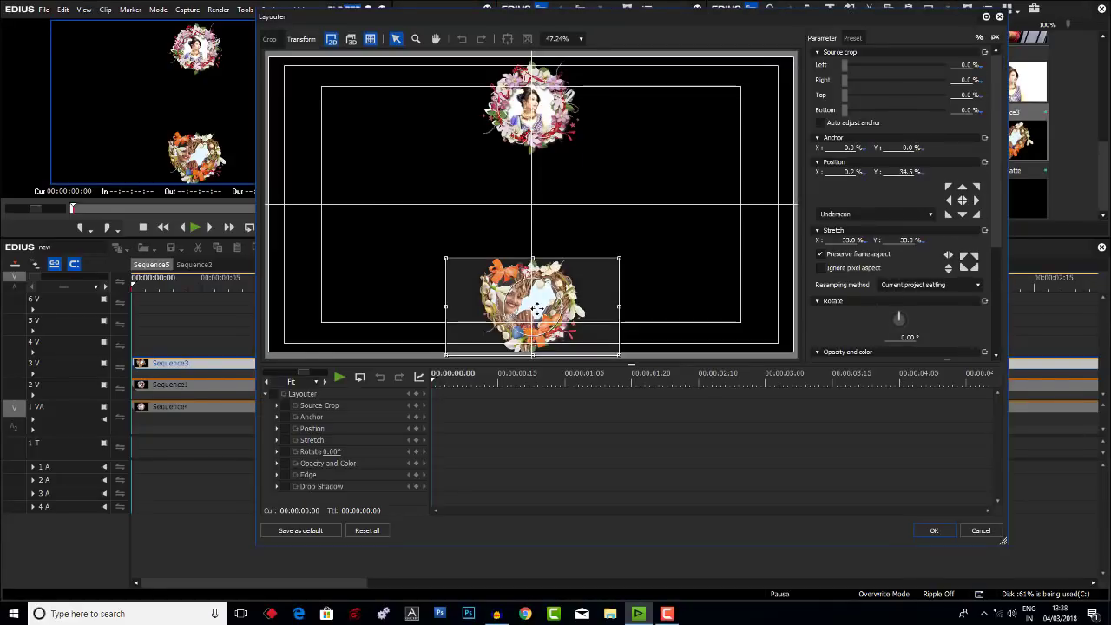
drag(552, 305, 553, 207)
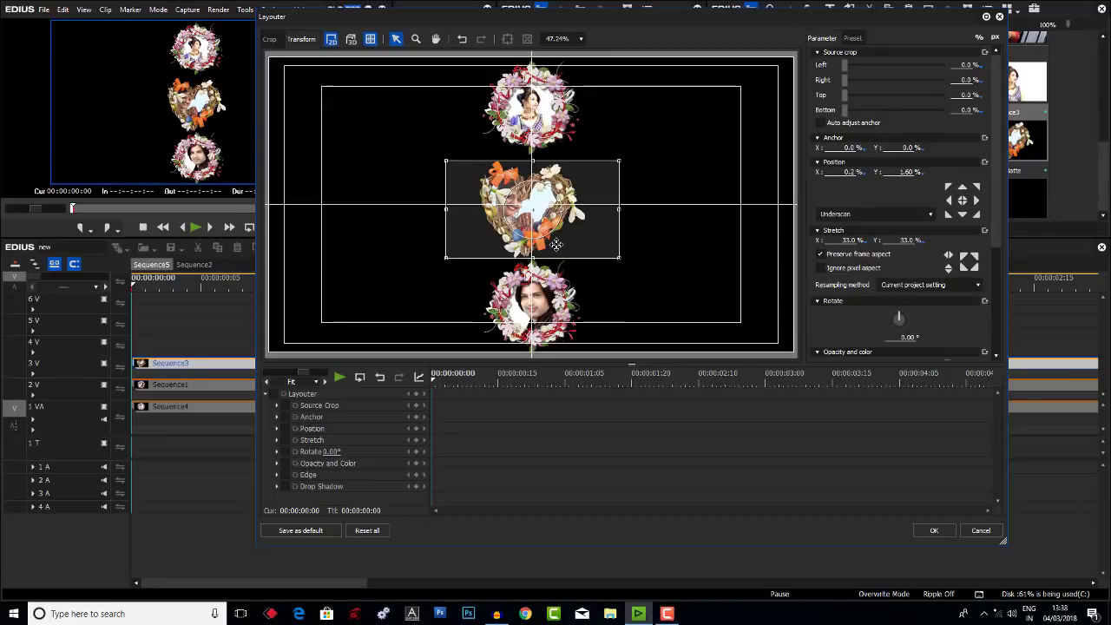
drag(556, 246, 556, 239)
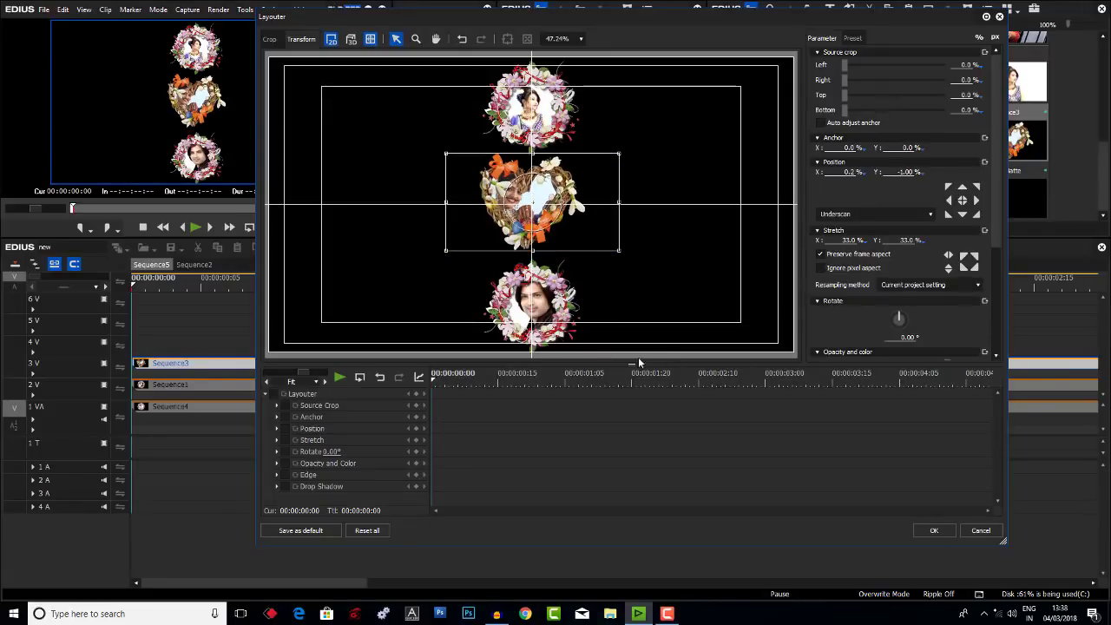
click(935, 530)
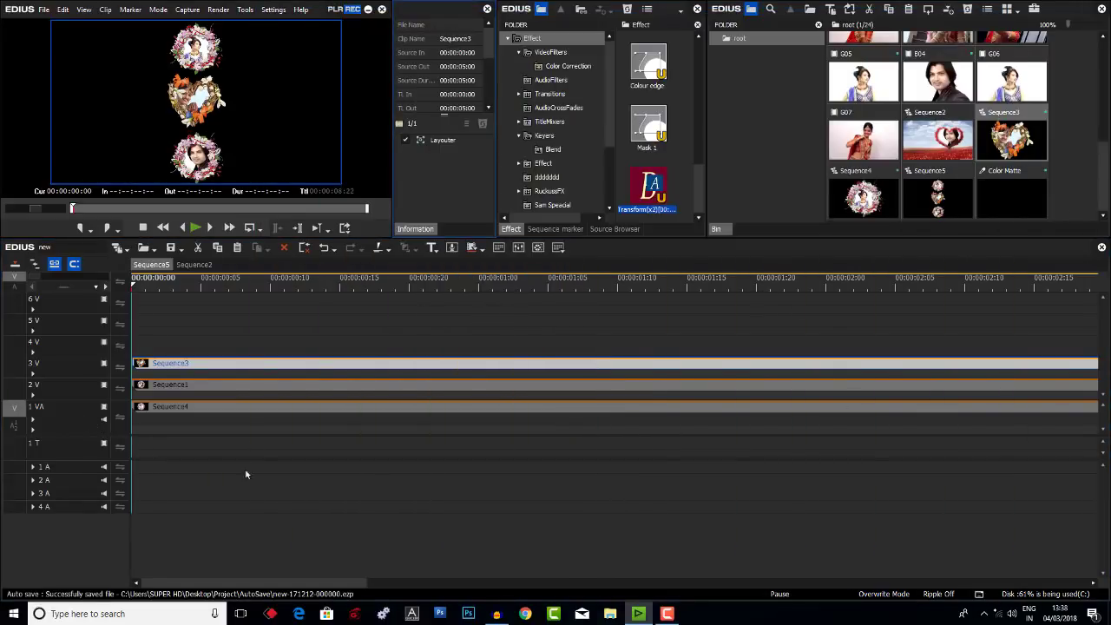
click(213, 287)
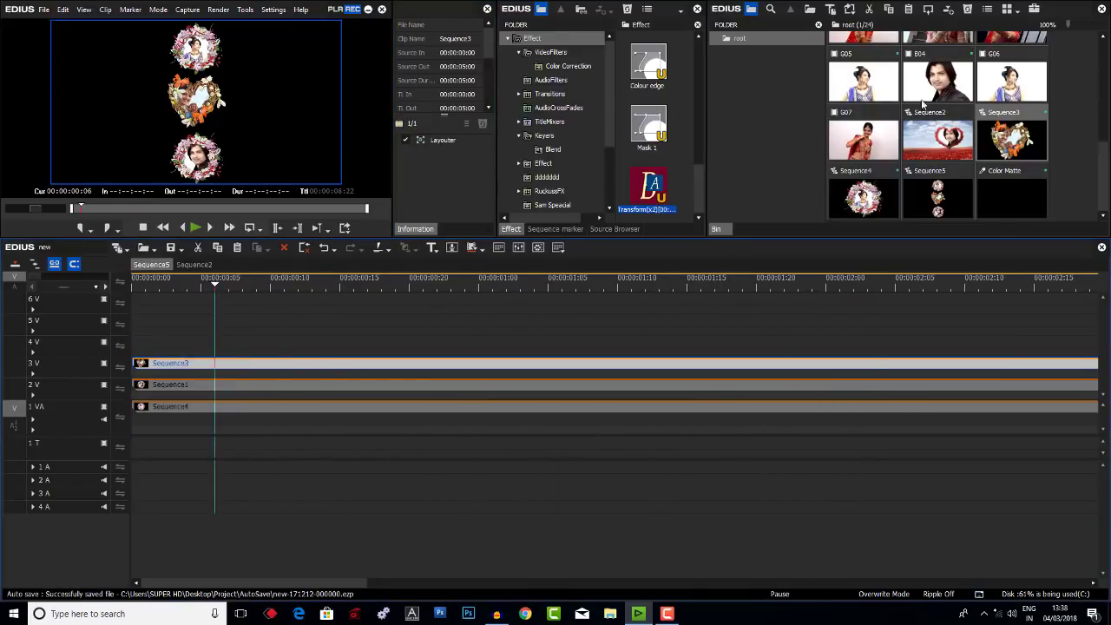
click(929, 182)
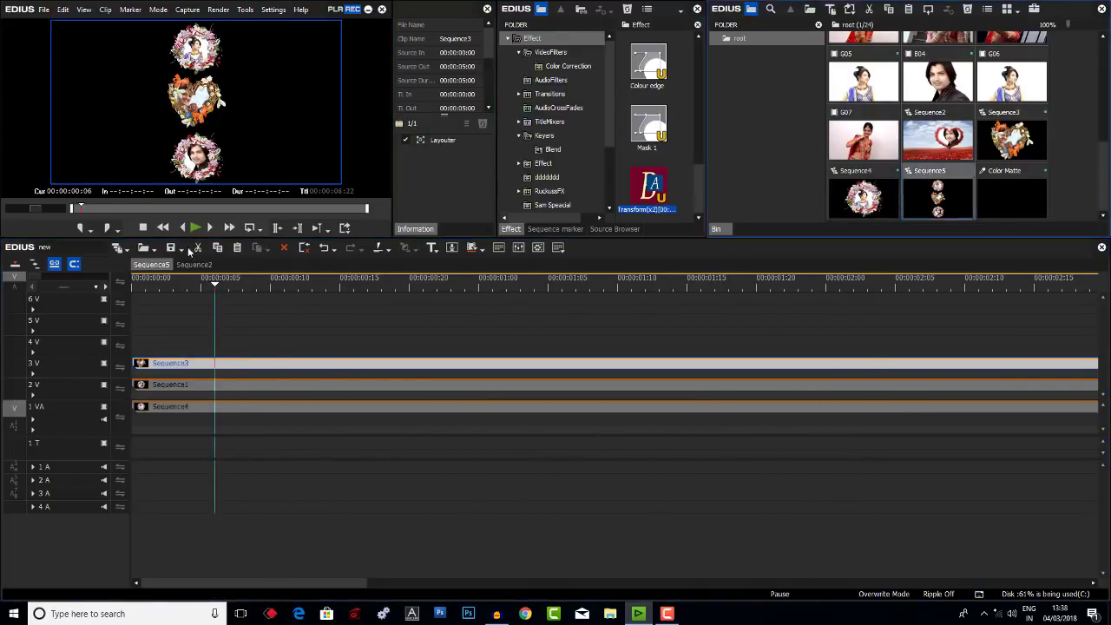
click(194, 265)
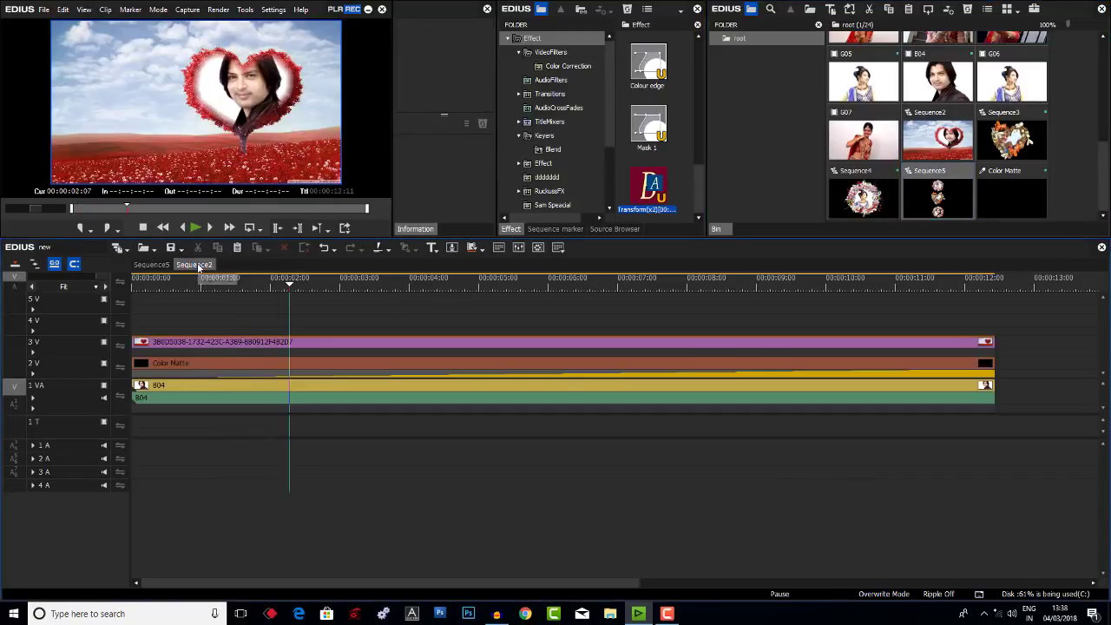
right_click(198, 268)
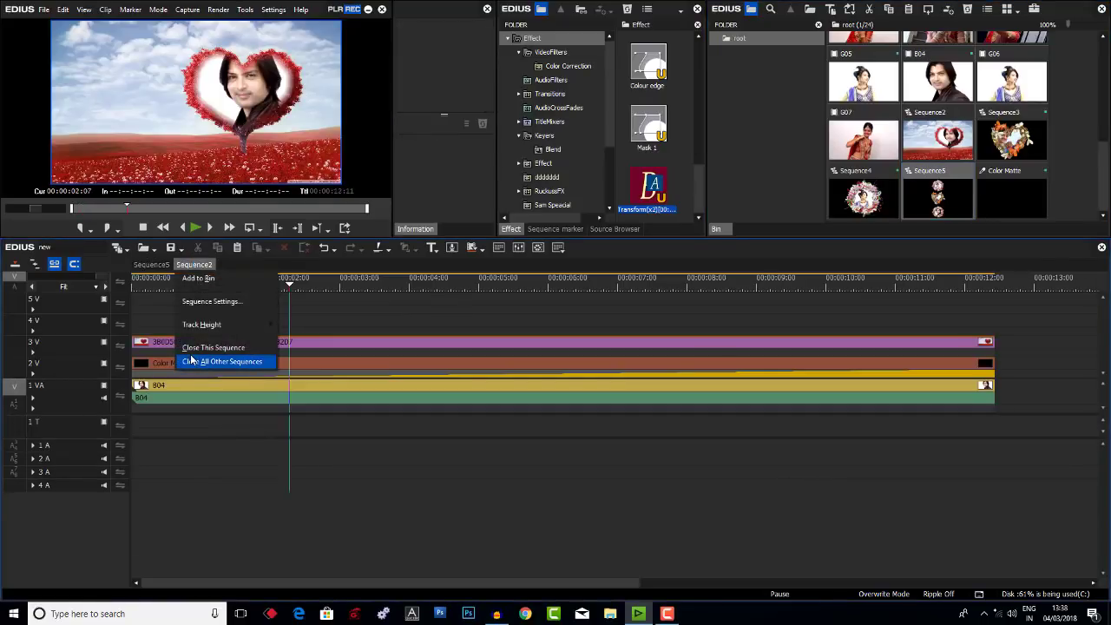
click(144, 300)
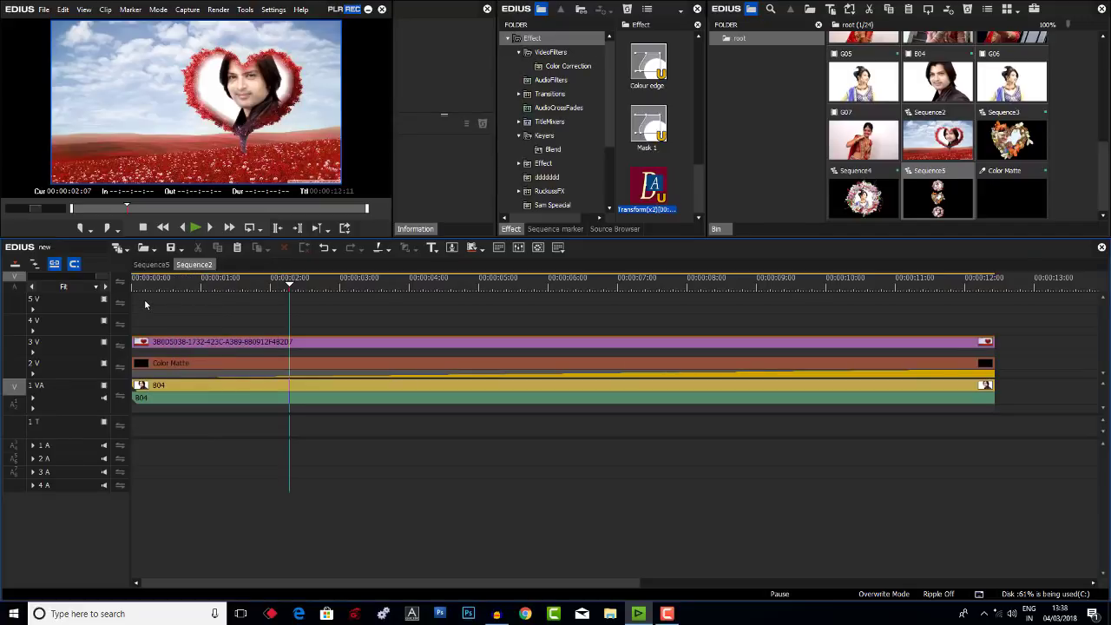
click(151, 263)
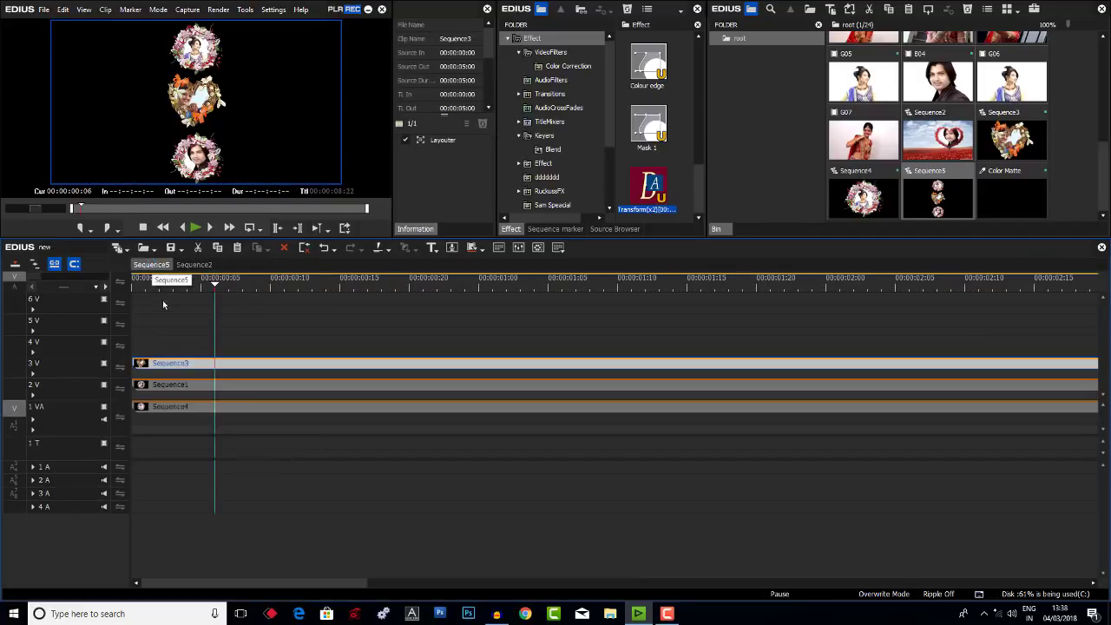
Fit the whole Sequence5 timeline in view and examine the stacked clips on tracks 1 VA, 2 V and 3 V.
key(ctrl+0)
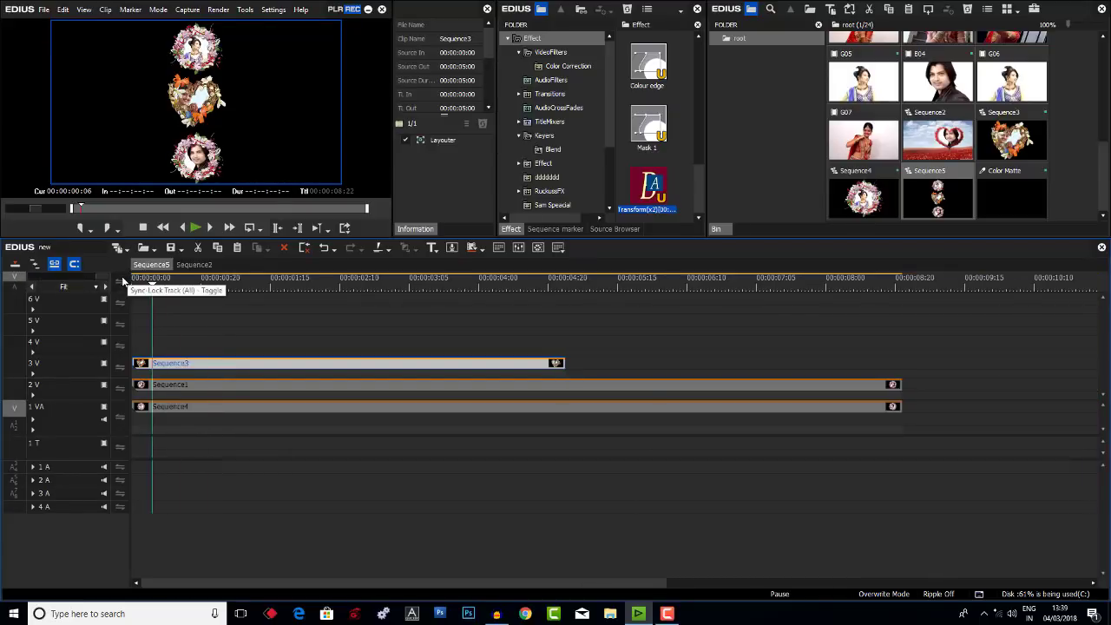
drag(199, 286, 153, 395)
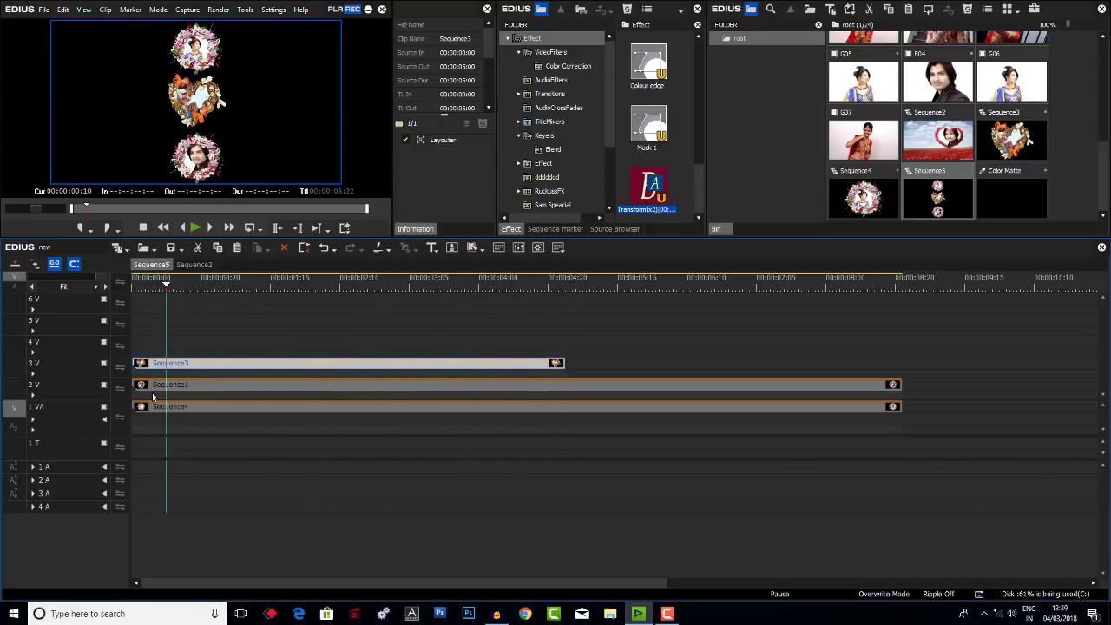
click(272, 347)
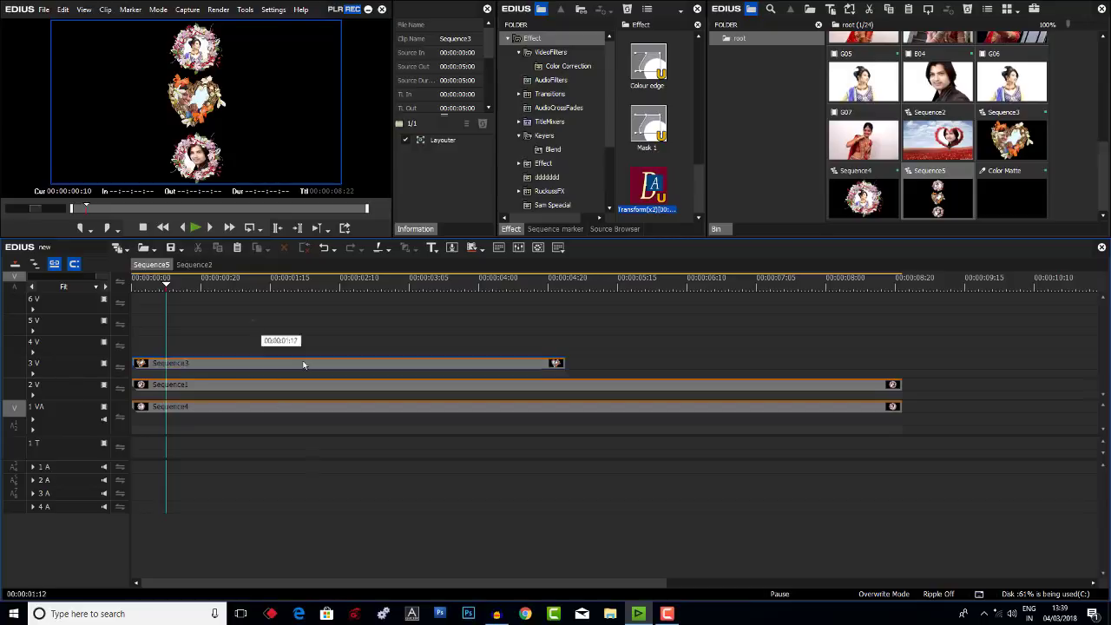
click(197, 367)
click(189, 386)
click(188, 405)
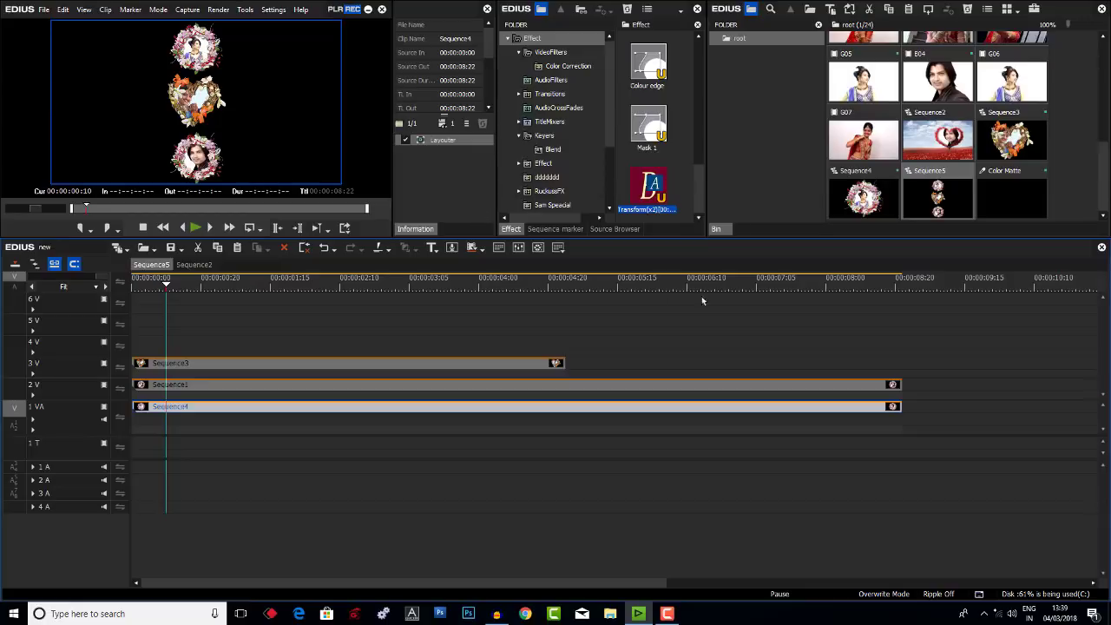
click(1102, 173)
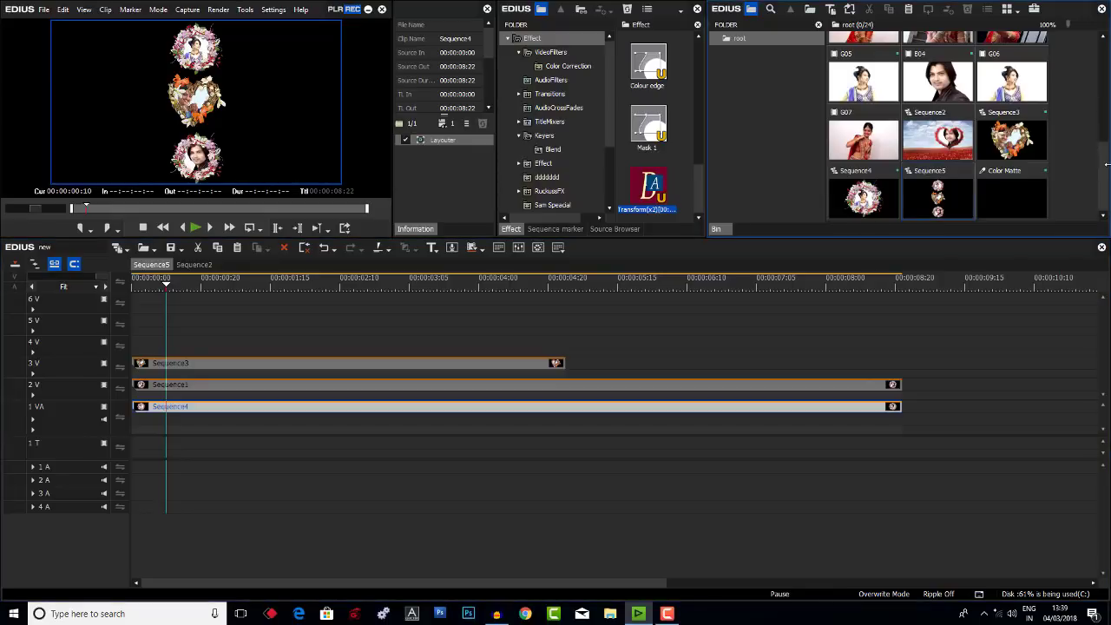
scroll(1104, 167, up, 3)
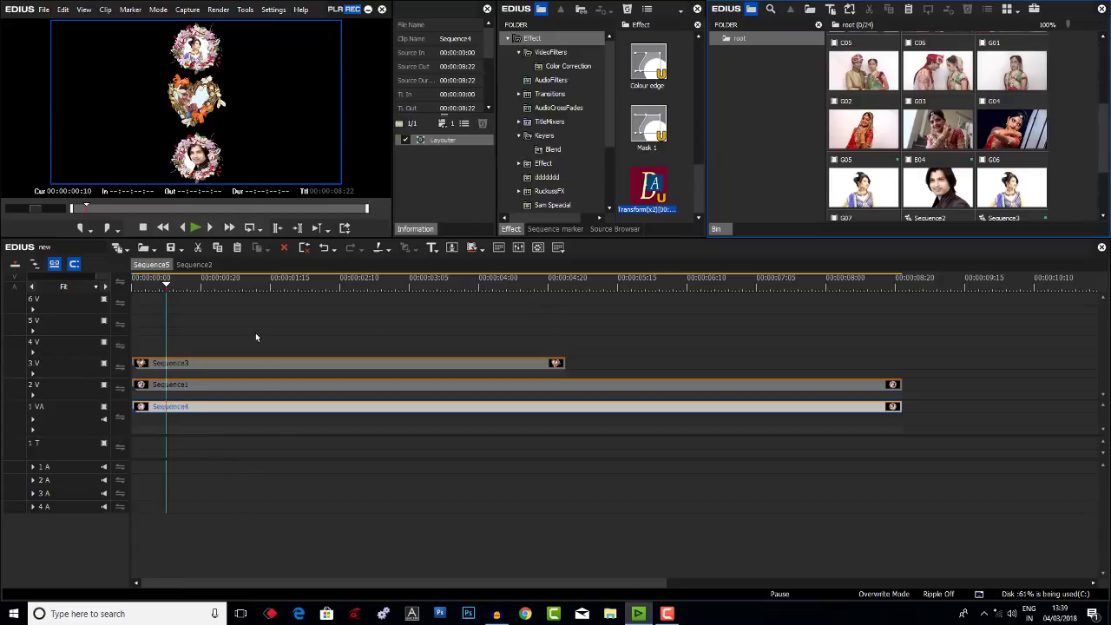
drag(256, 337, 275, 387)
Switch to the Sequence2 timeline and close all other open sequences.
click(194, 264)
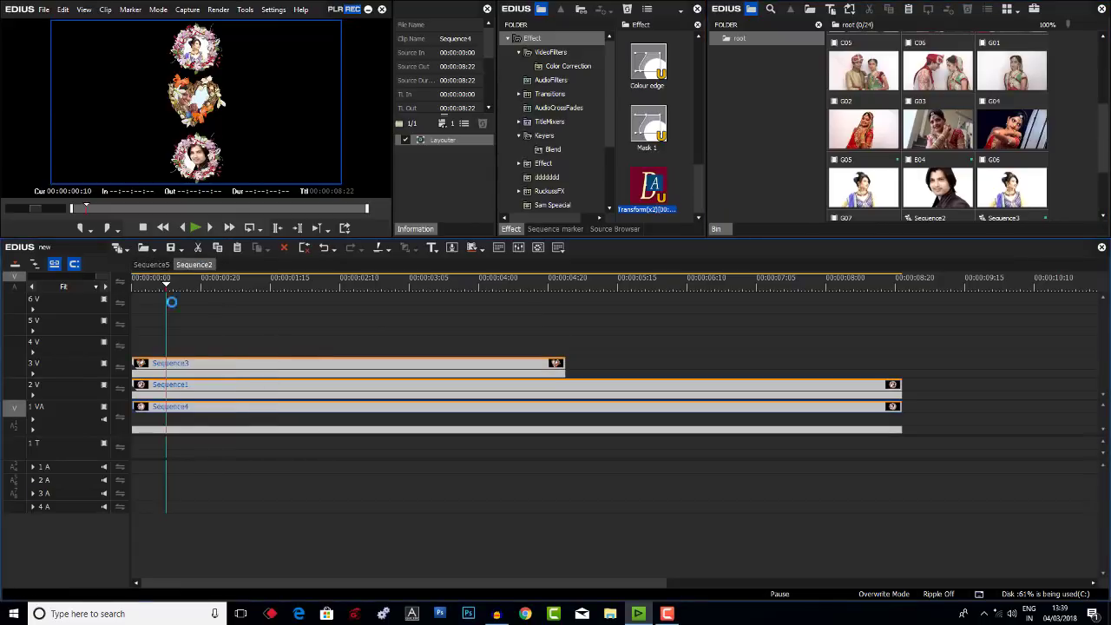
drag(1100, 131, 1106, 252)
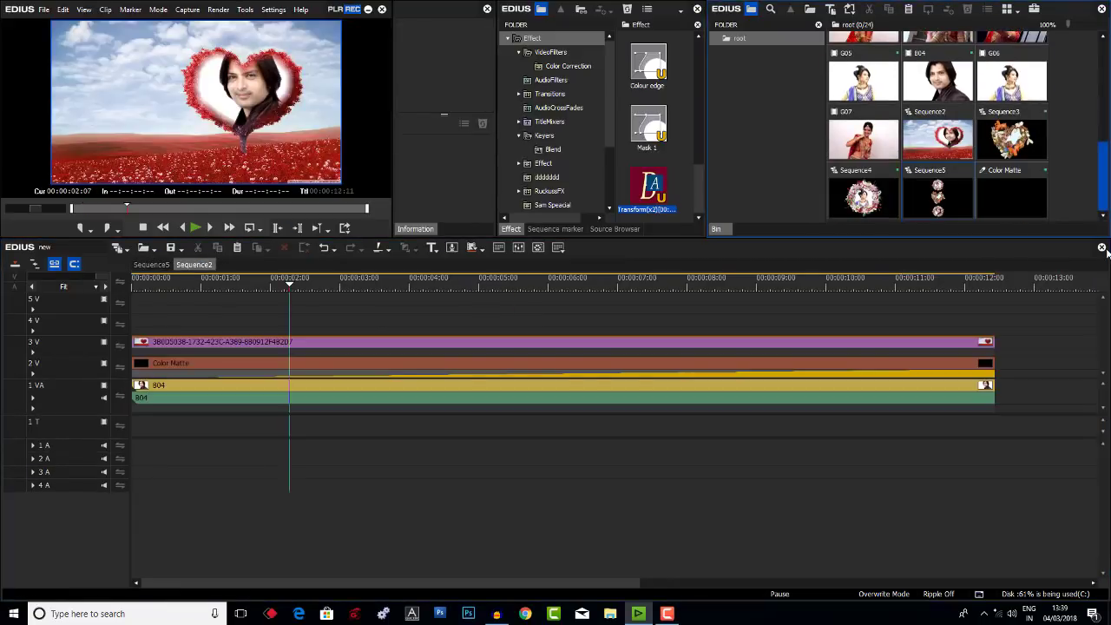
click(929, 209)
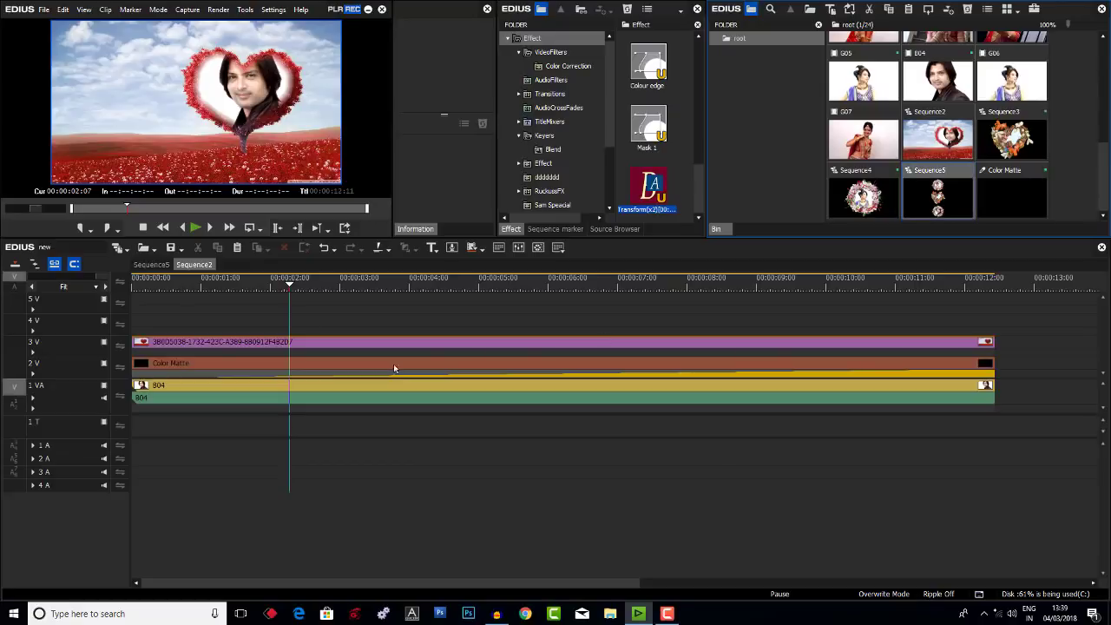
right_click(192, 265)
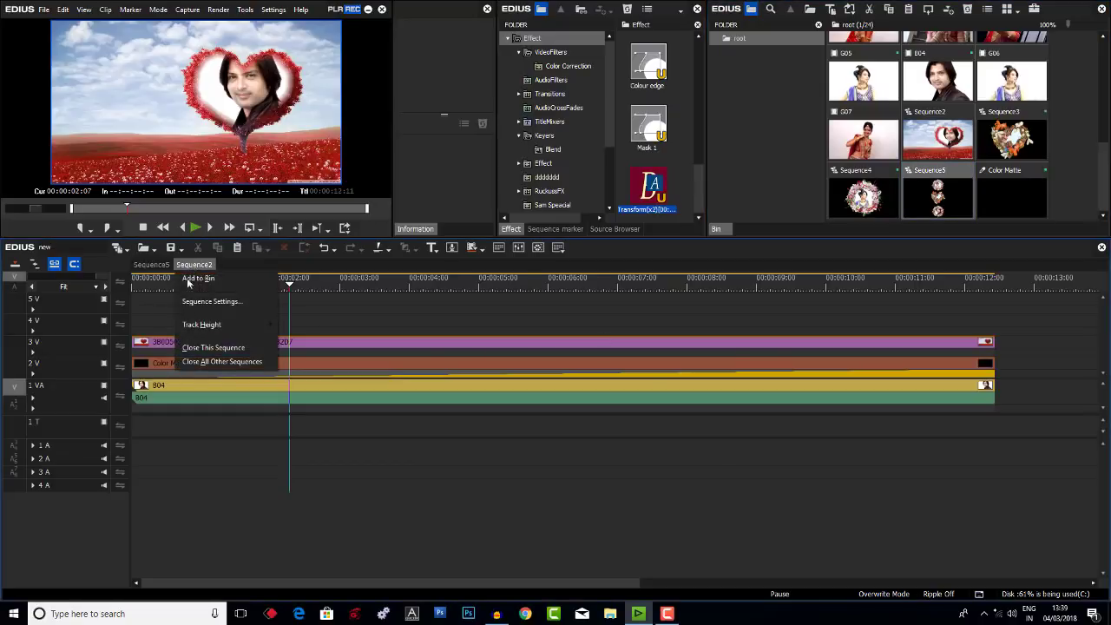
click(208, 360)
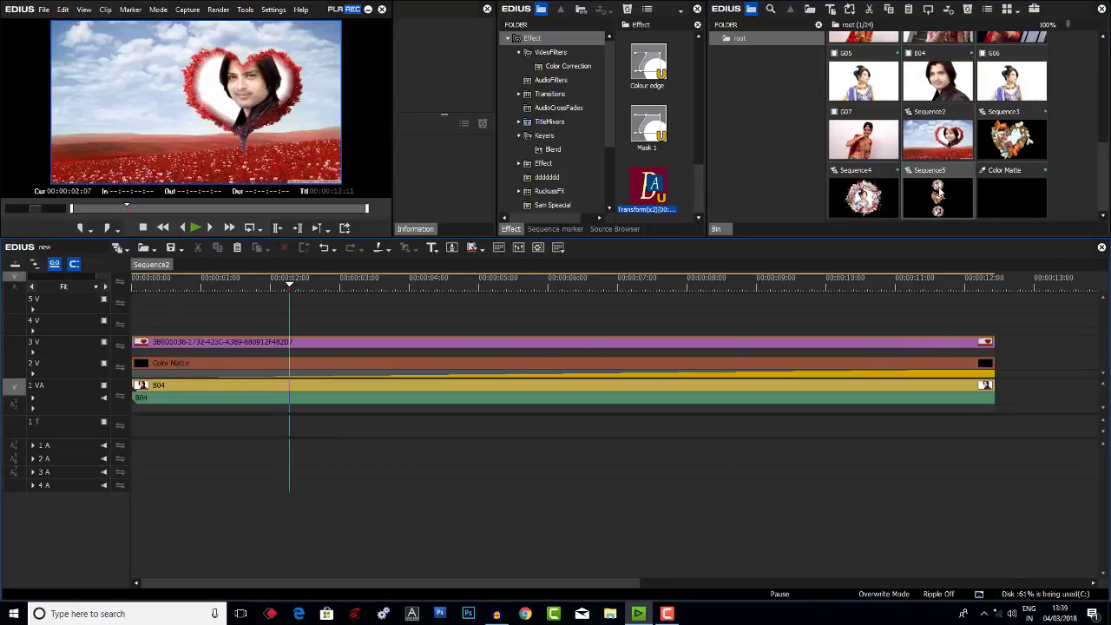
Place Sequence5 at the start of track 4 V and move its picture left to an X position of about -31.2%.
drag(941, 193, 139, 333)
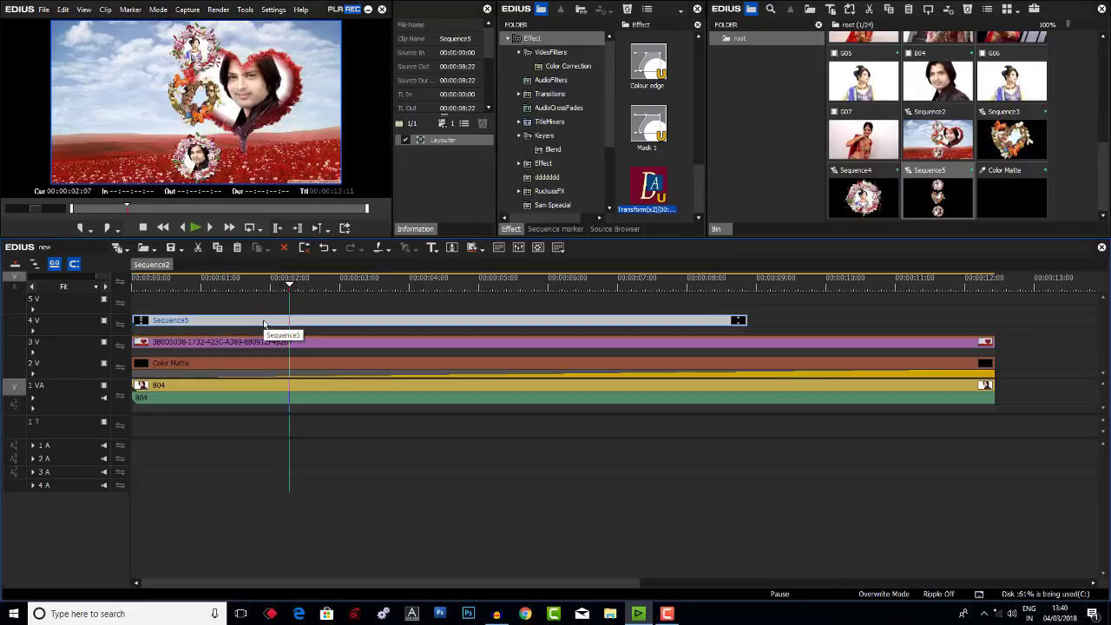
key(F7)
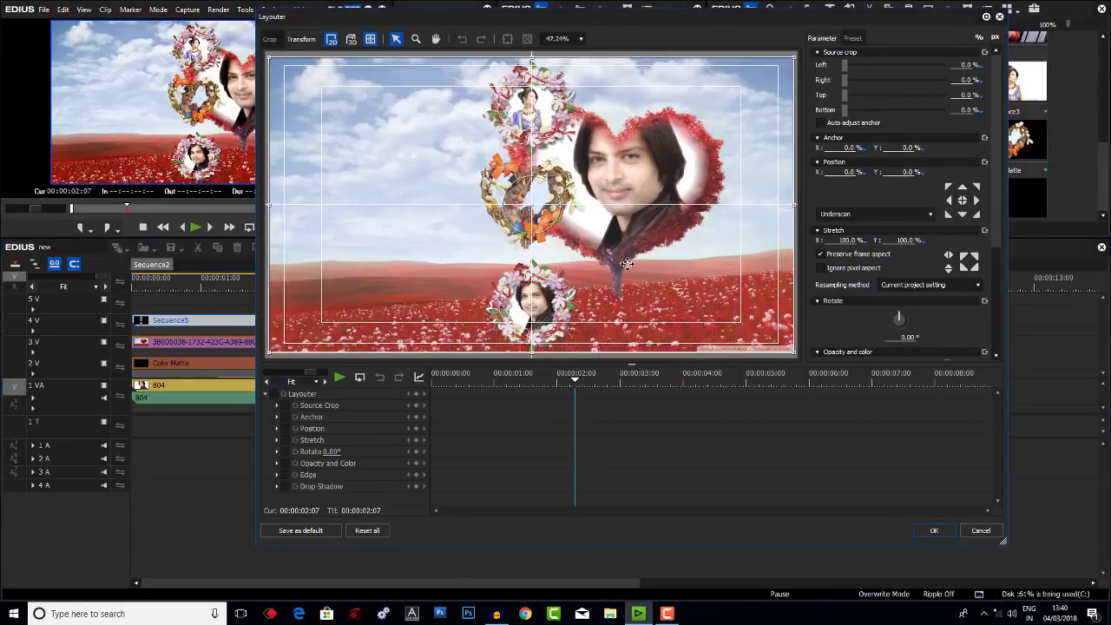
click(623, 262)
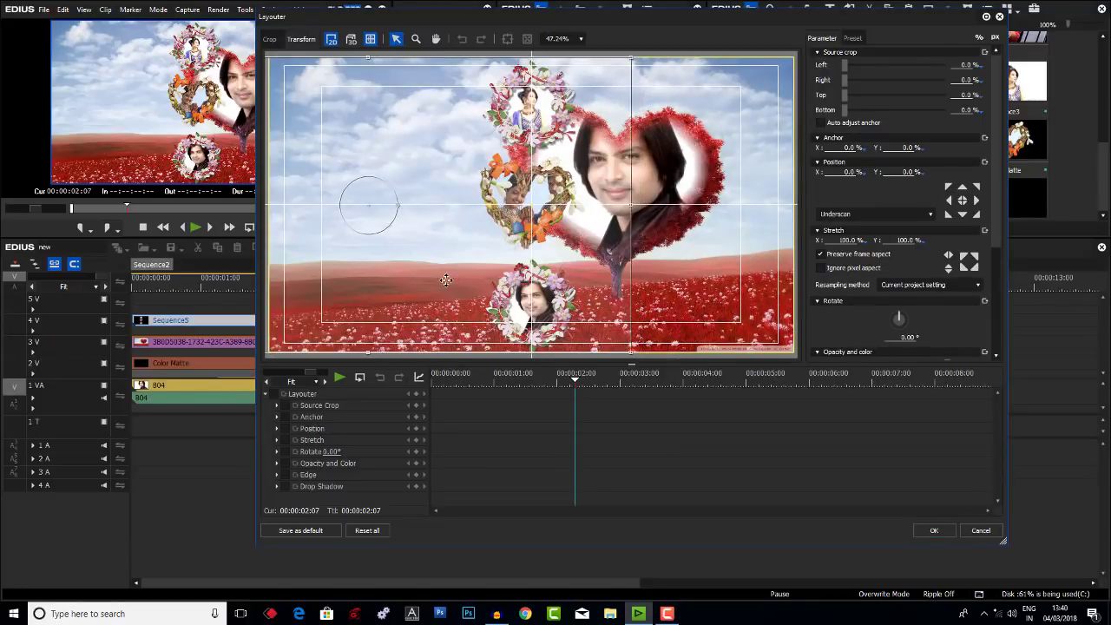
drag(446, 280, 475, 288)
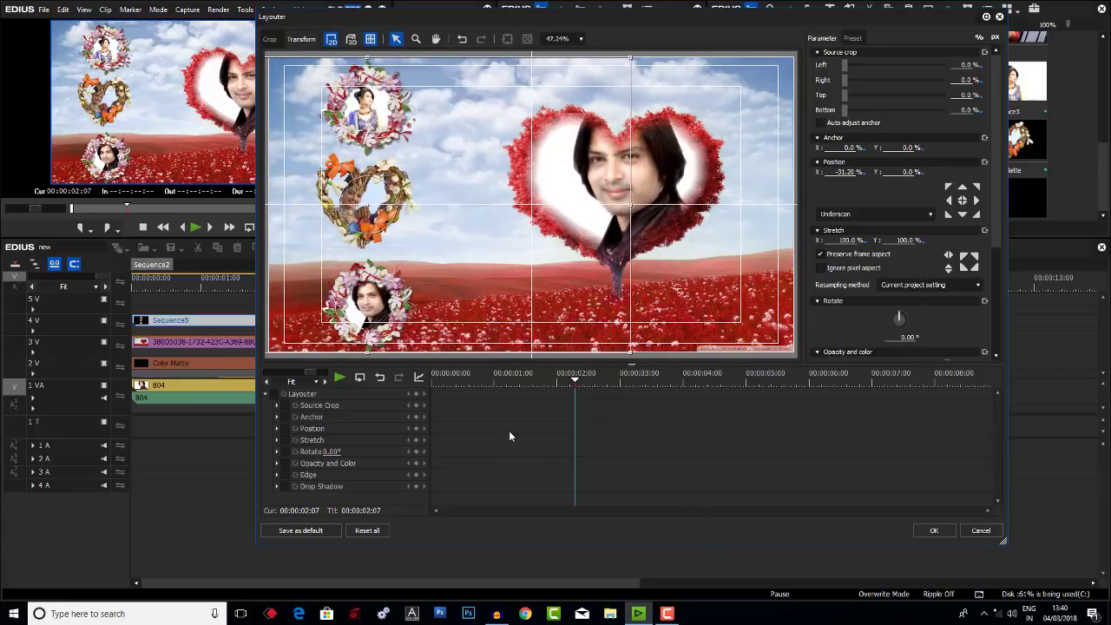
click(935, 530)
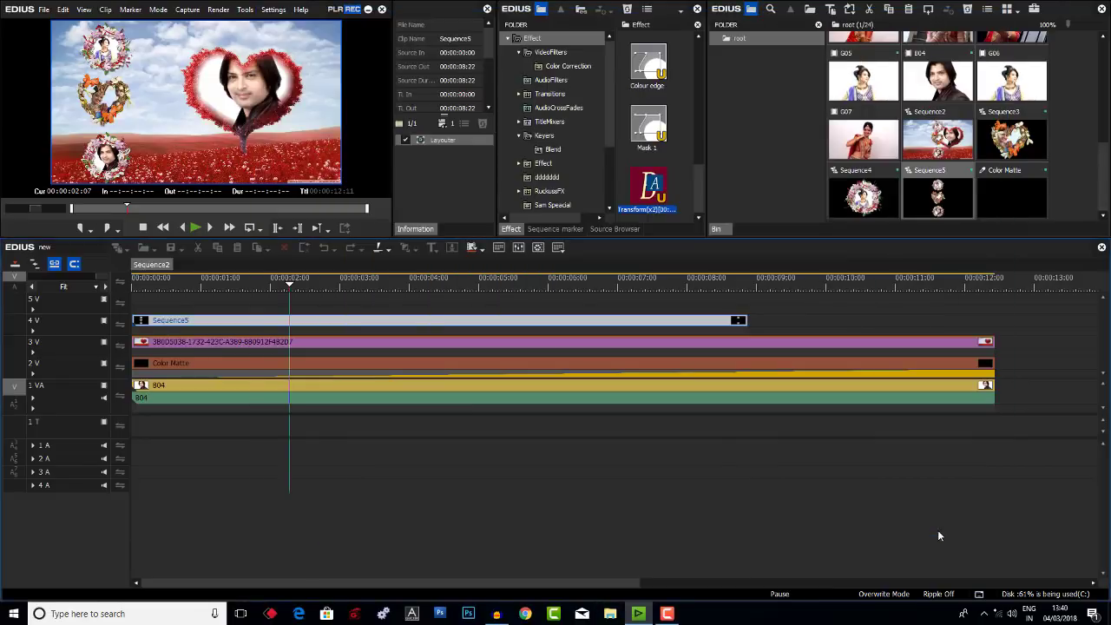
Try adding the Transform video filter to the Sequence5 clip on track 4 V, and remove it.
click(159, 288)
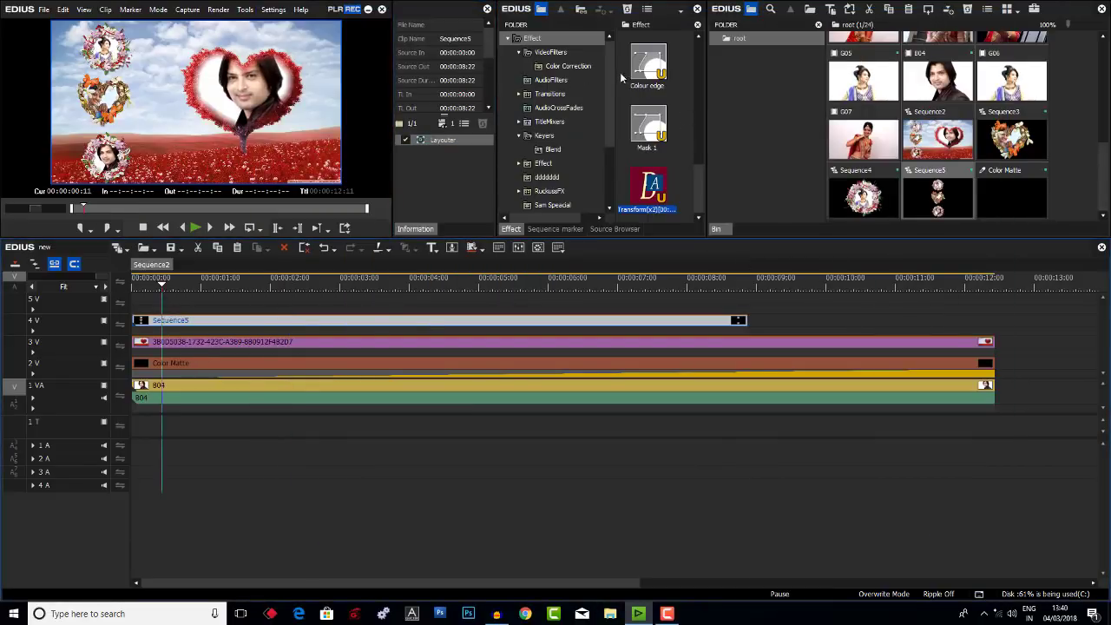
click(552, 52)
drag(704, 50, 731, 186)
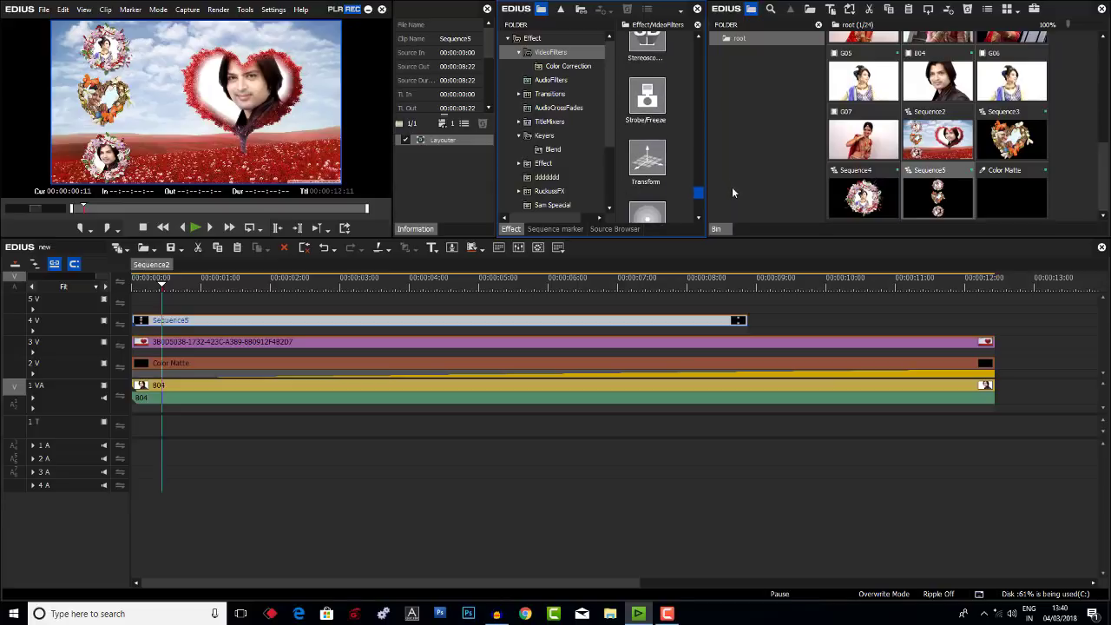
click(657, 161)
drag(657, 162, 432, 174)
click(441, 151)
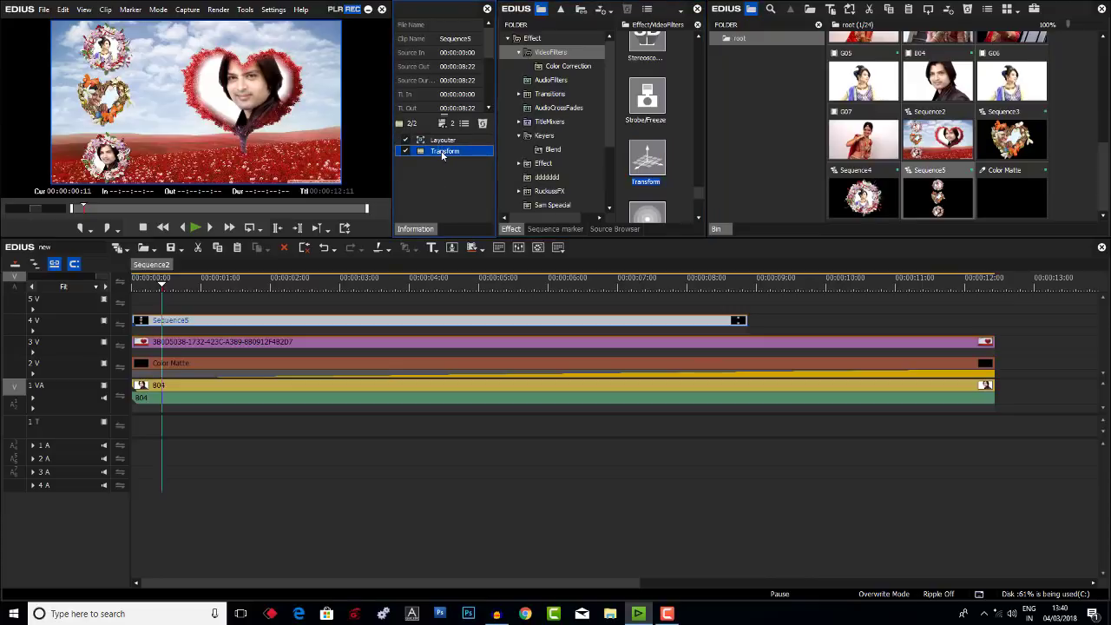
key(Delete)
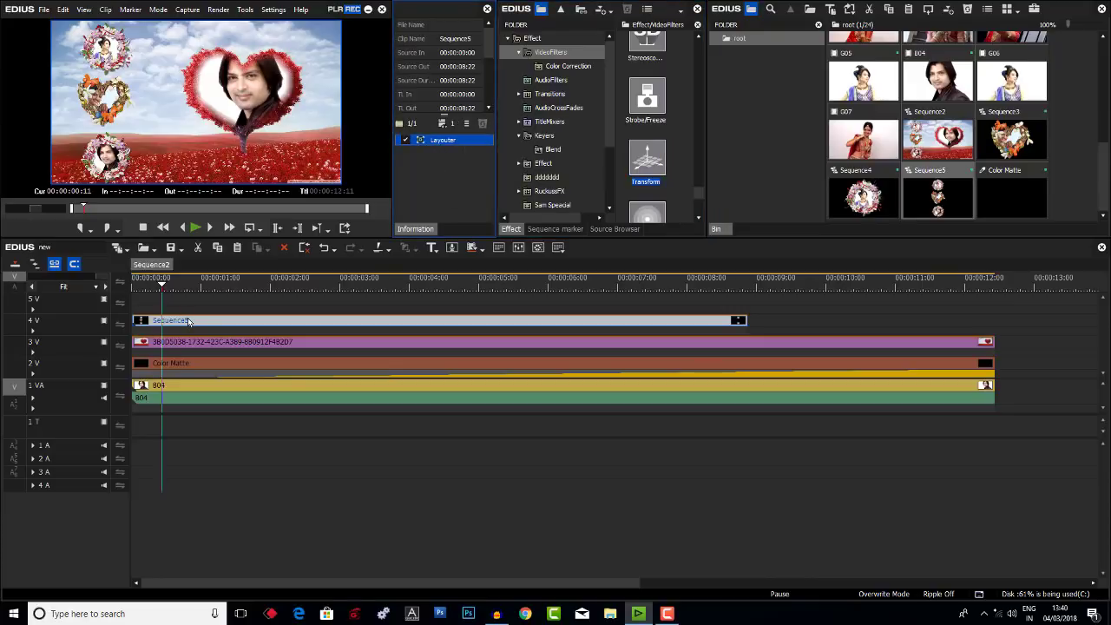
Try repositioning the Sequence5 picture with a newly added Transform filter, discard the changes and delete the filter.
click(228, 312)
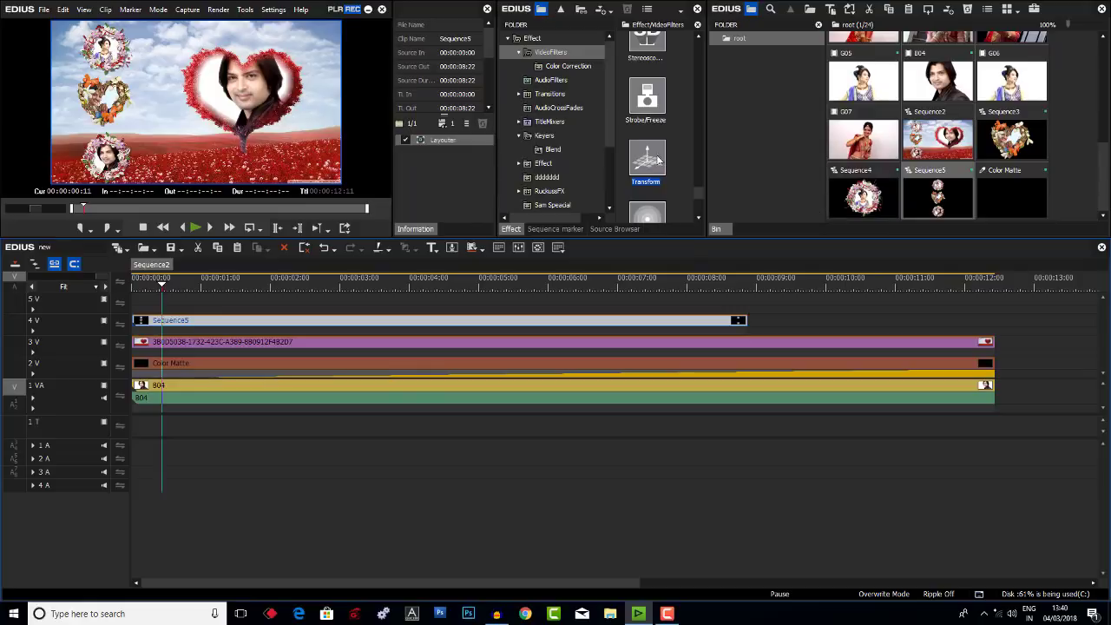
drag(645, 159, 447, 183)
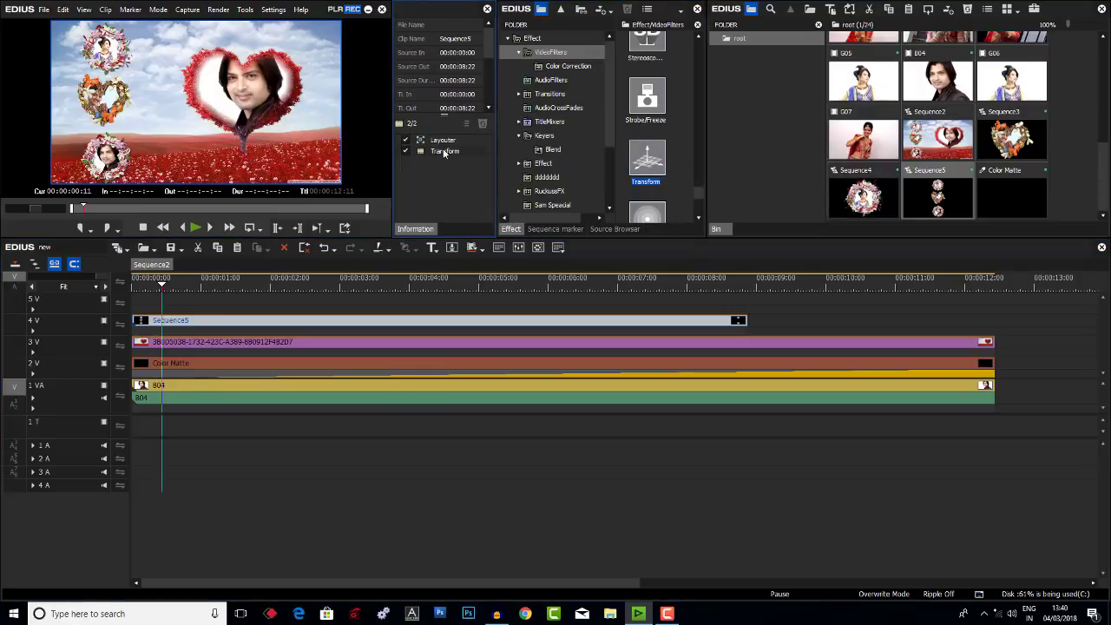
click(445, 152)
double_click(444, 152)
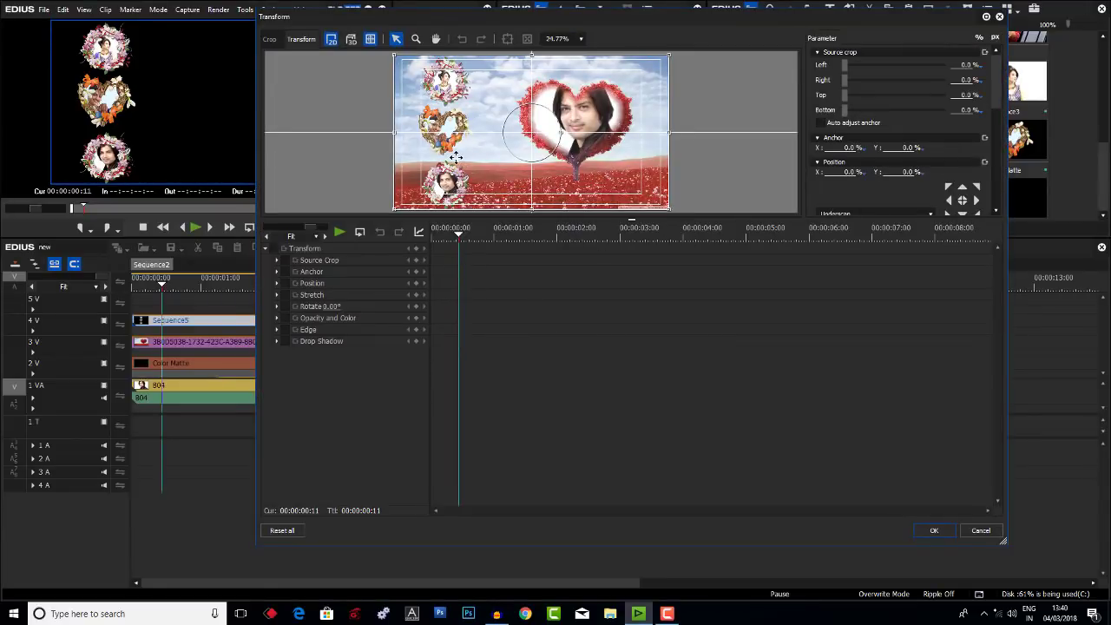
drag(454, 157, 480, 180)
click(980, 530)
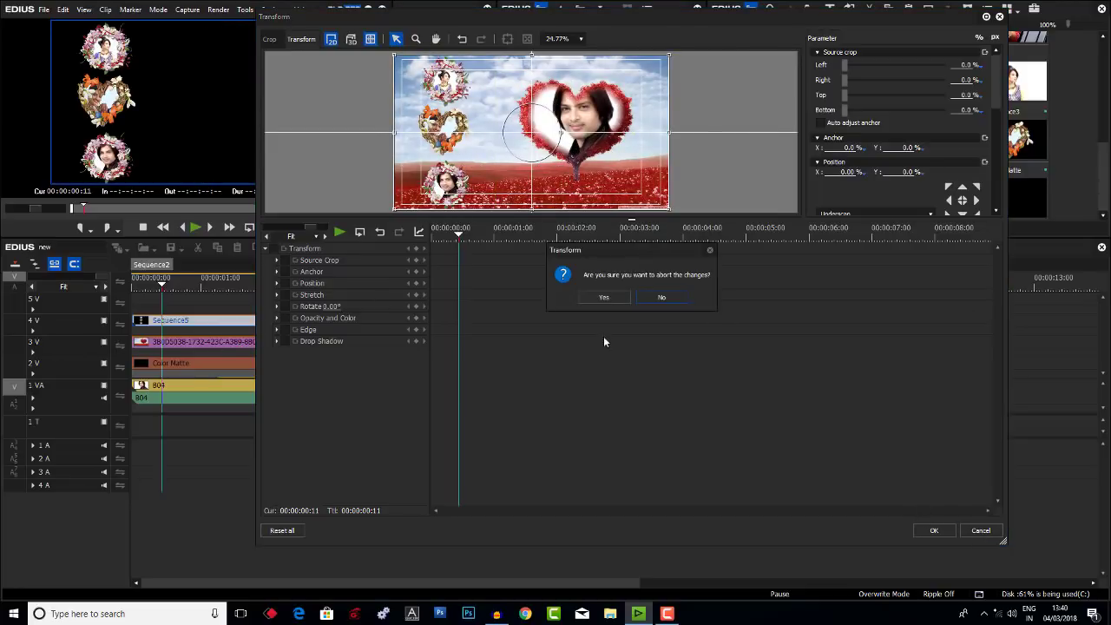
click(604, 299)
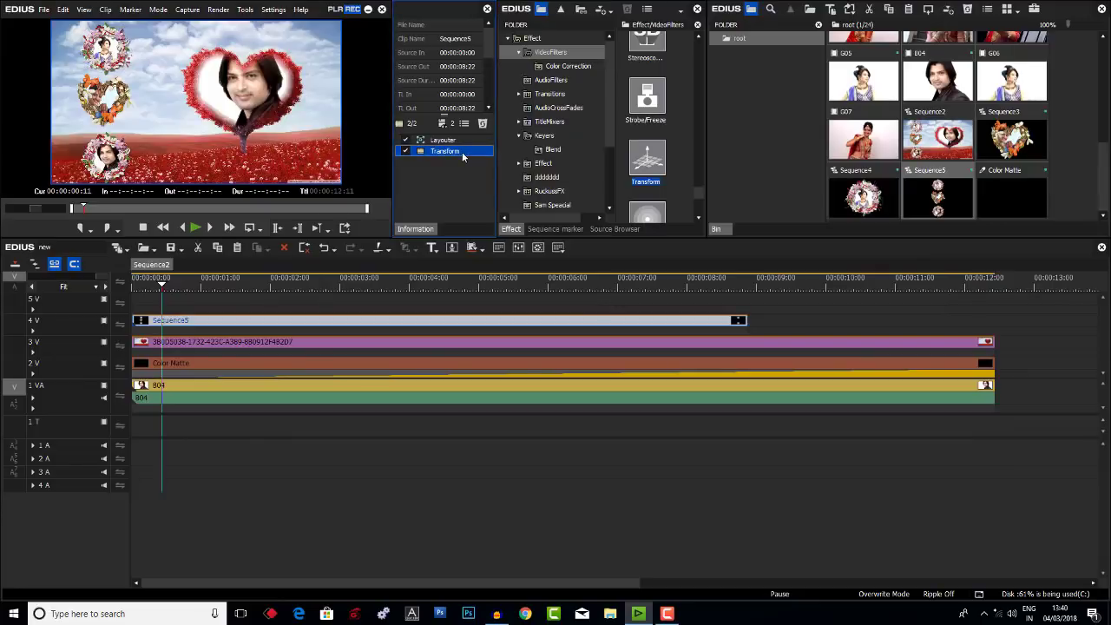
click(482, 123)
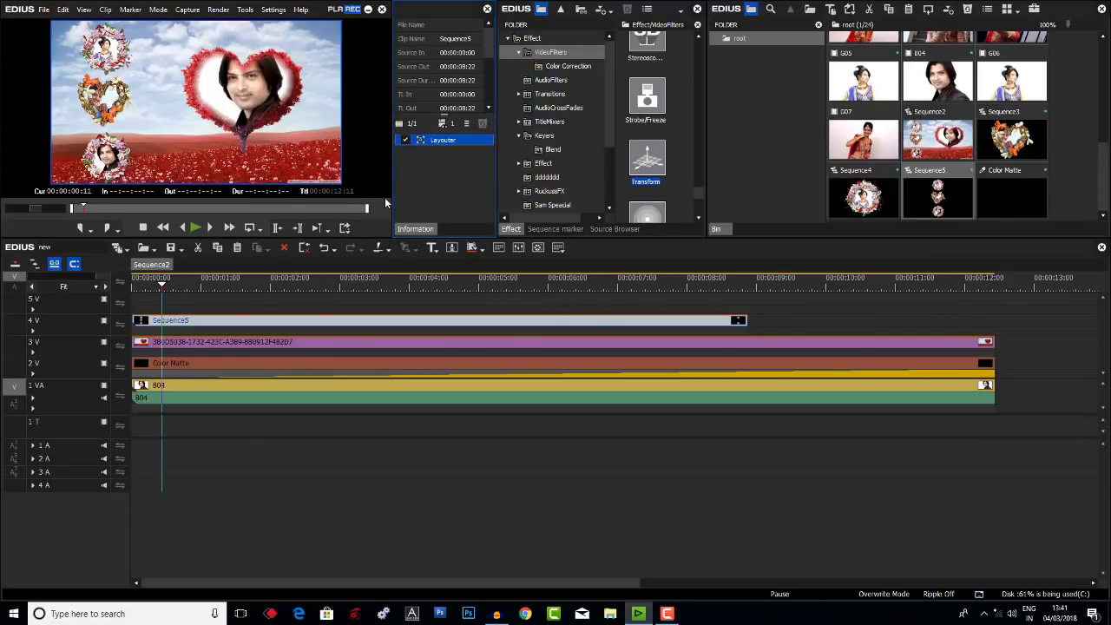
Open Sequence5 and place a copy of the Sequence3 clip directly after the original on track 3 V in overwrite mode.
drag(162, 285, 531, 322)
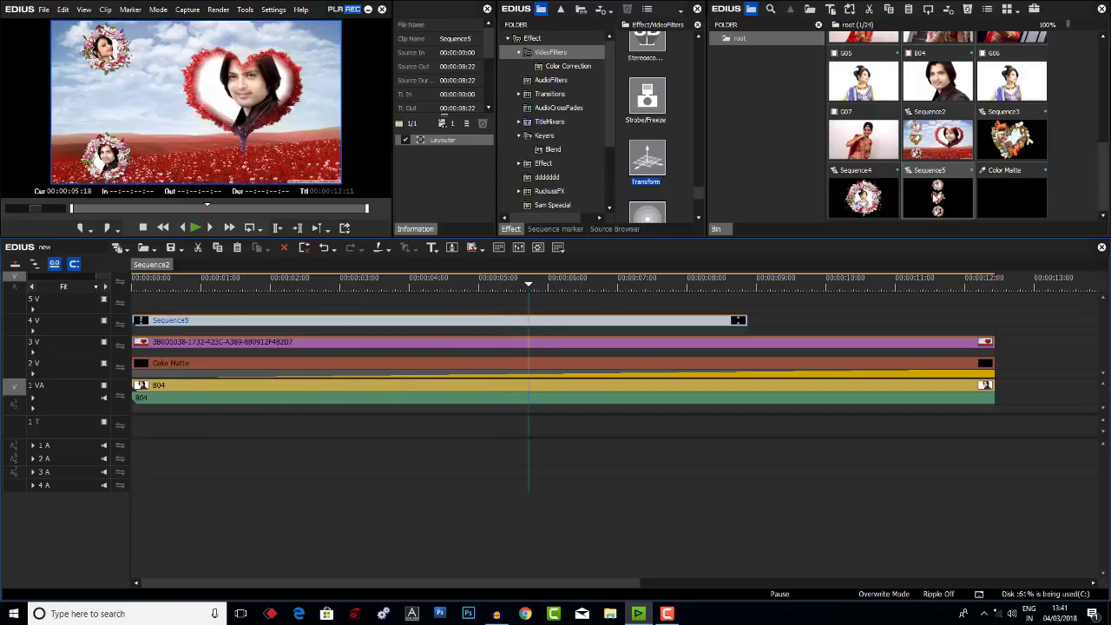
double_click(933, 194)
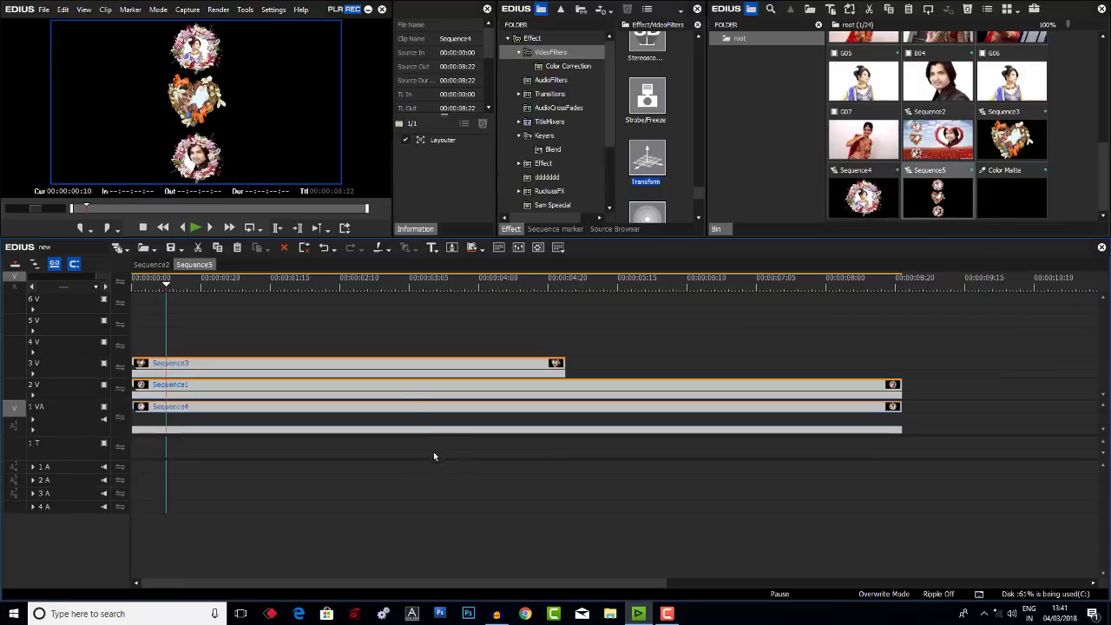
click(371, 363)
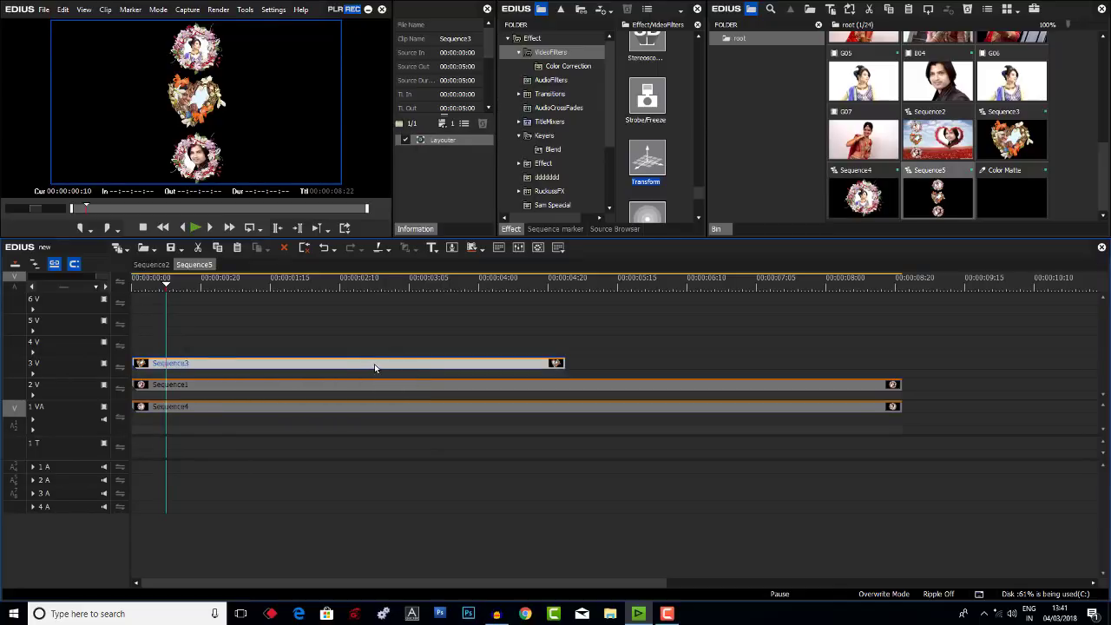
mouse_move(374, 363)
mouse_down()
mouse_move(829, 365)
mouse_move(812, 365)
mouse_up()
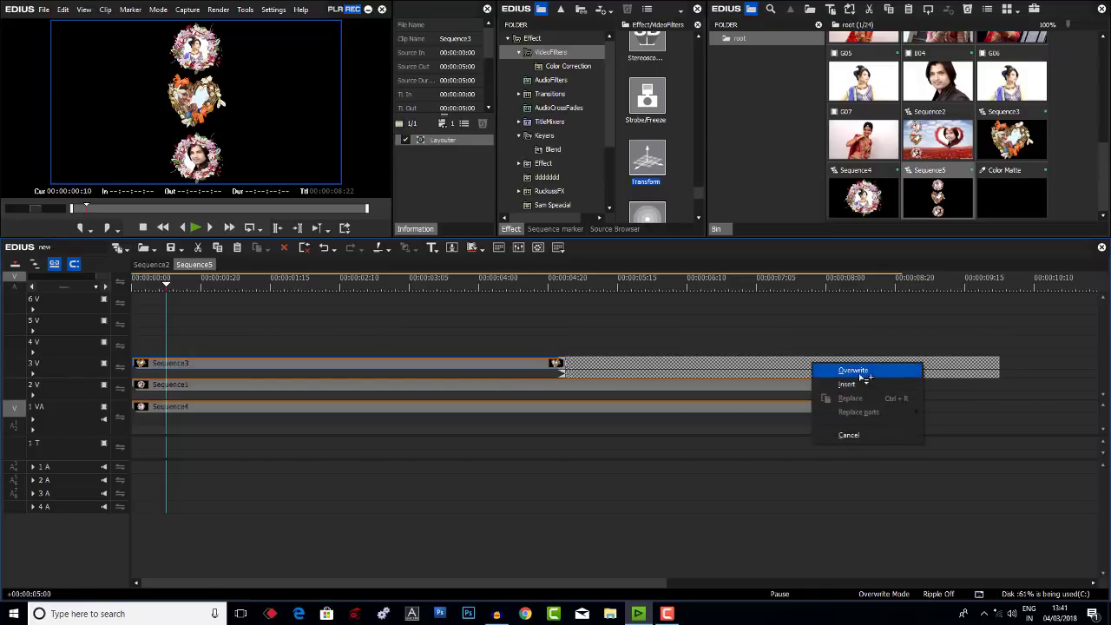
click(860, 375)
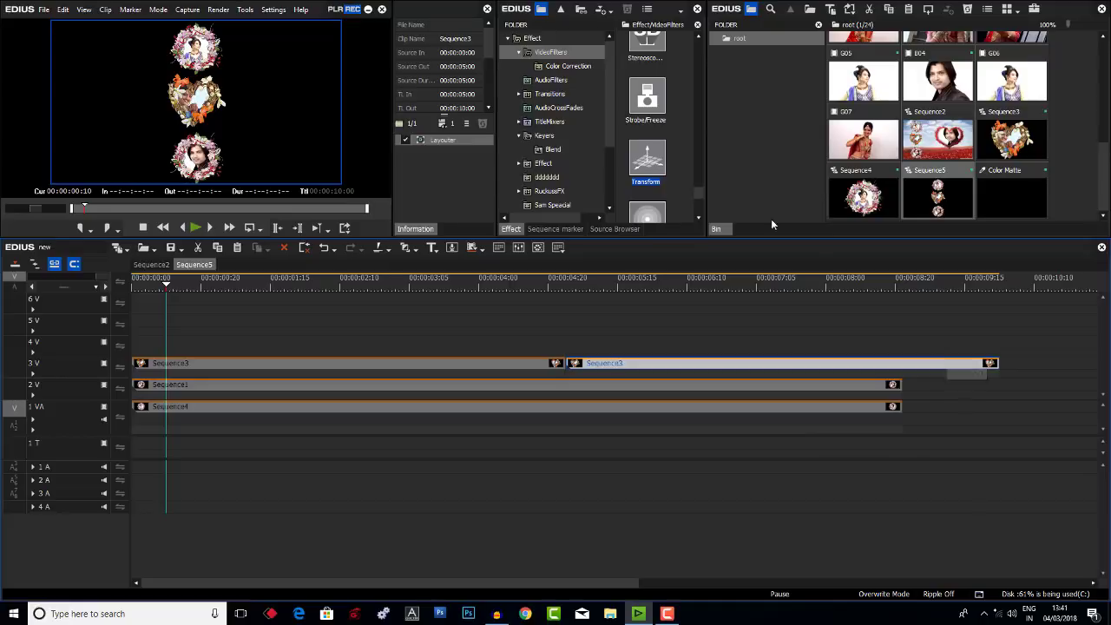
Trim the end of the second Sequence3 clip to 00:00:08:22, level with the clips on the tracks below.
click(902, 285)
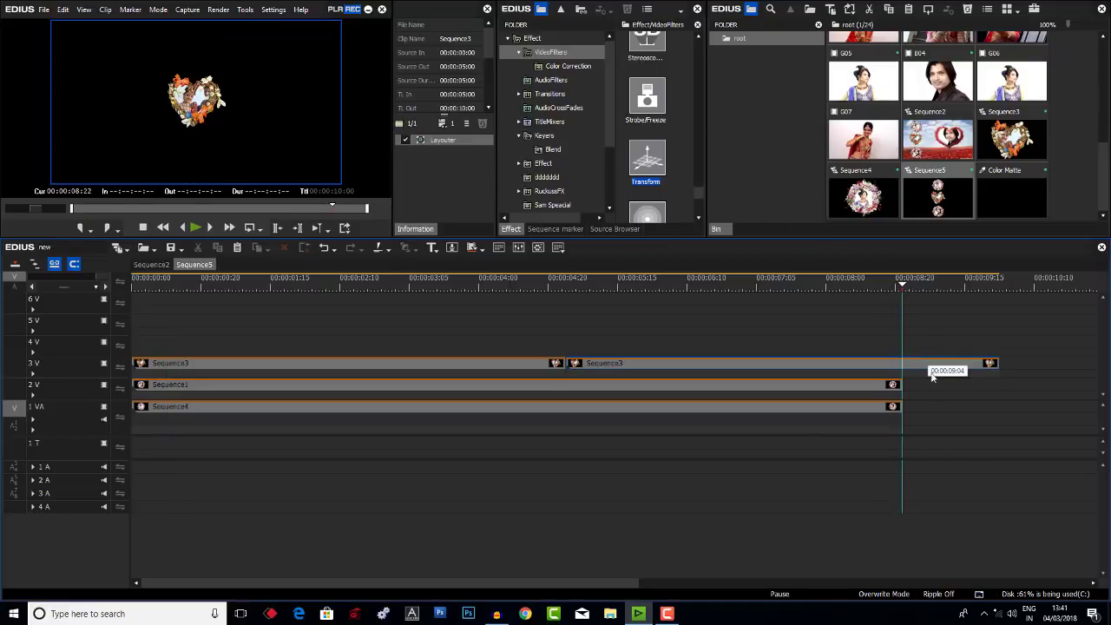
click(914, 365)
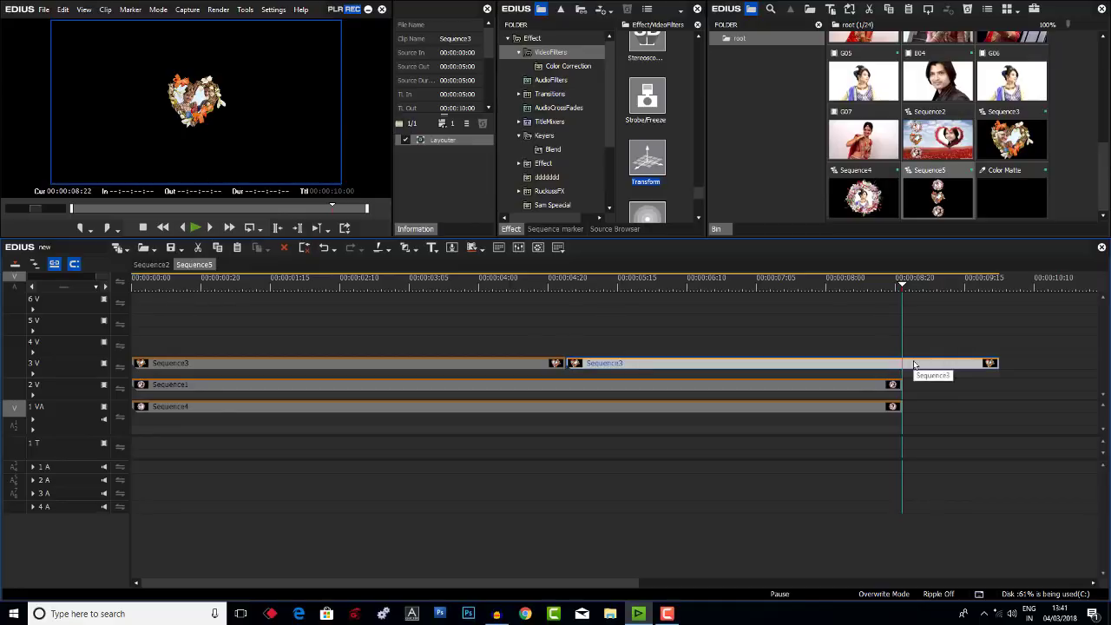
key(n)
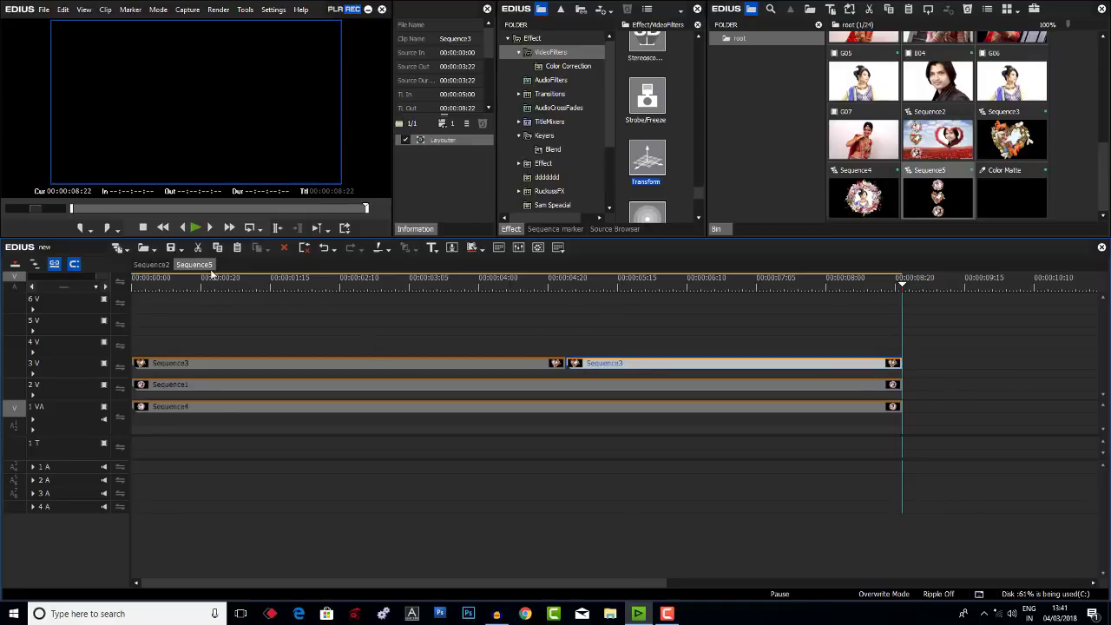
Return to the Sequence2 timeline and close all other open sequences.
click(153, 265)
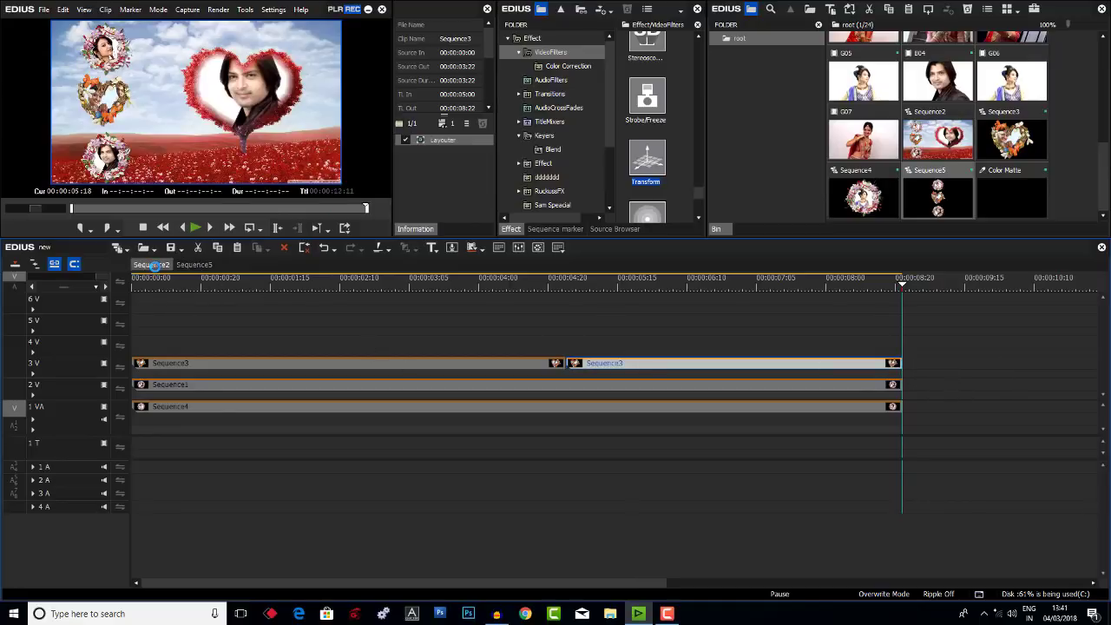
right_click(152, 265)
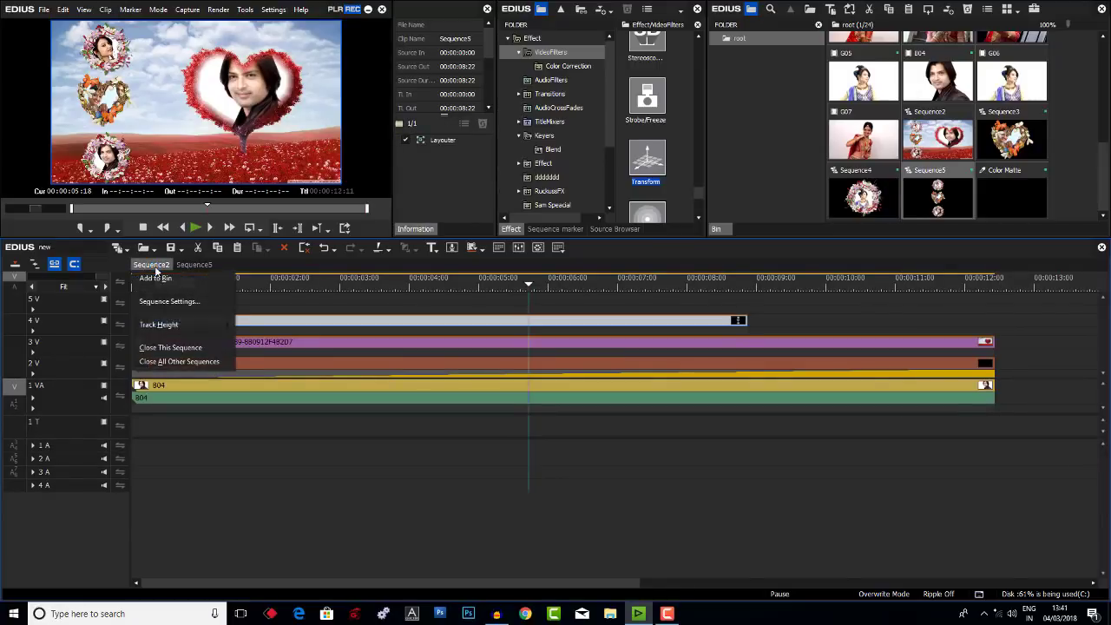
click(183, 362)
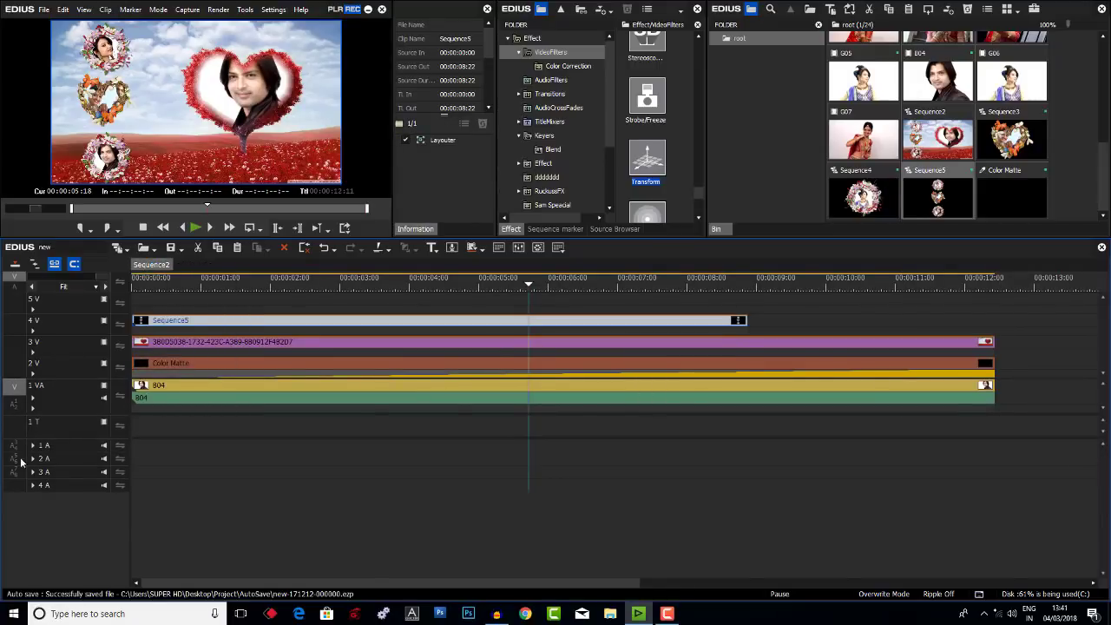
Check the Sequence2 overlay up to 00:00:06:05 and delete the B04 clip from track 1 VA.
drag(175, 283, 561, 278)
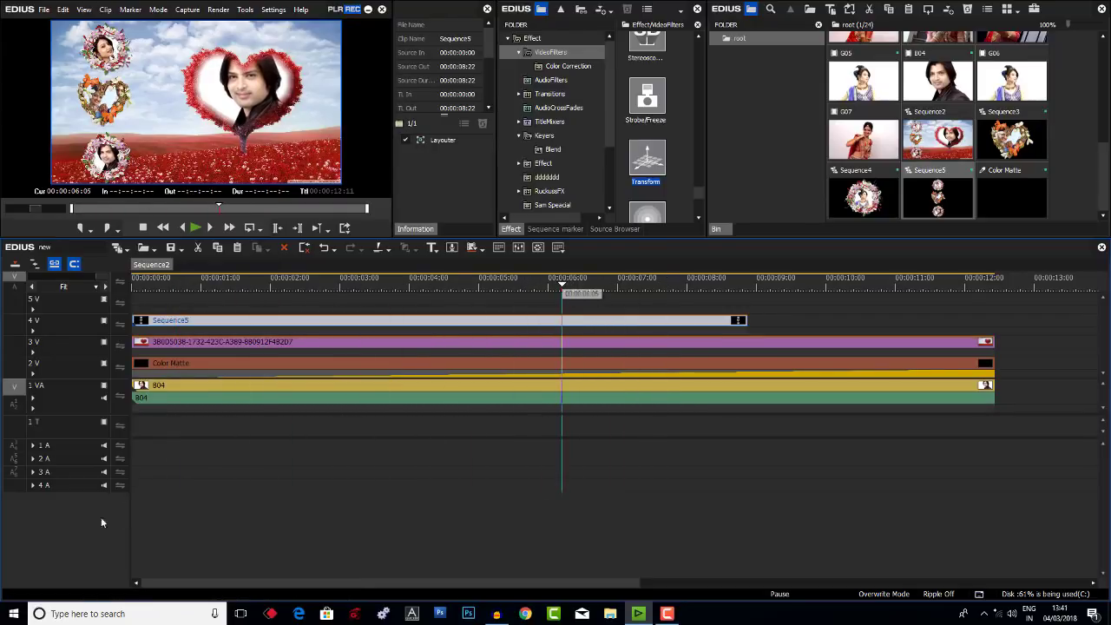
click(308, 393)
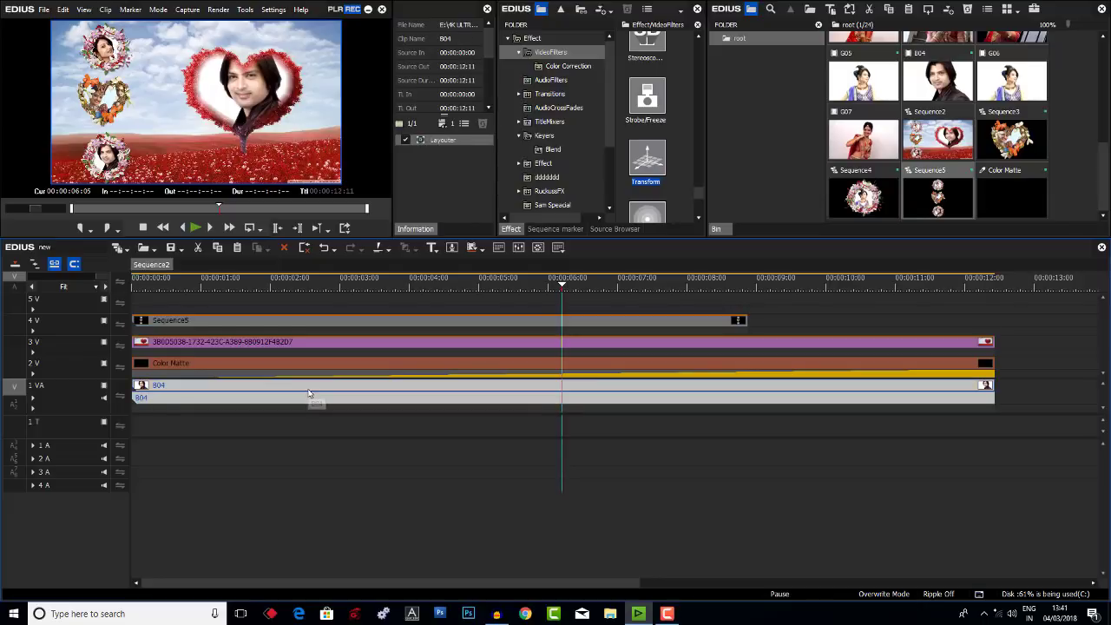
key(Delete)
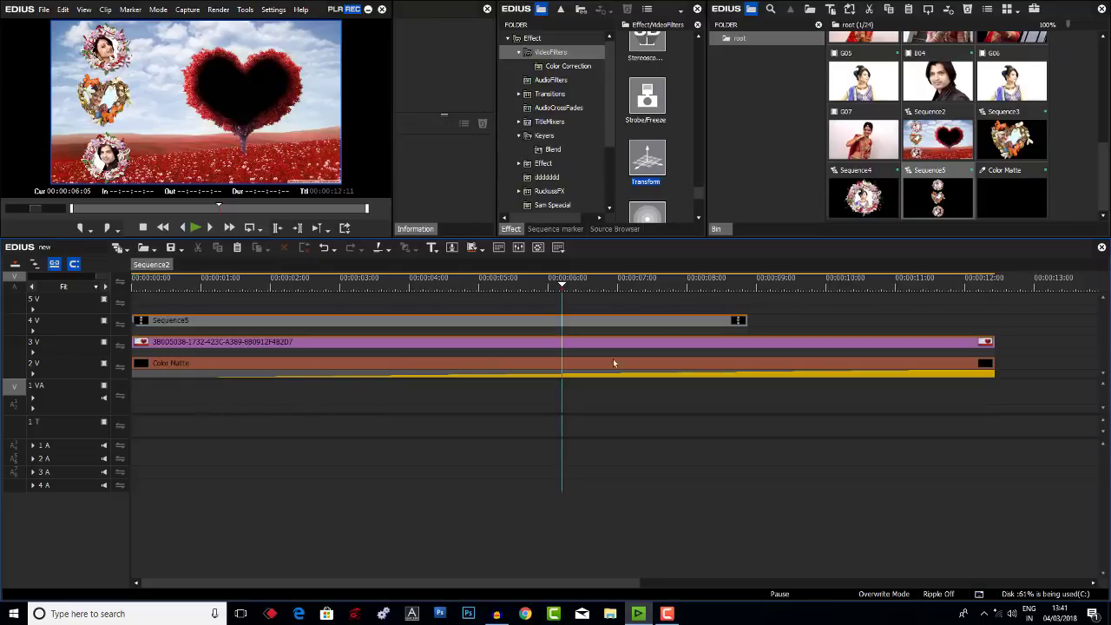
Shorten the Transform(x2) mixer on track 2 V and trim the clips on tracks 2 V and 3 V to end at 00:00:08:22.
click(994, 362)
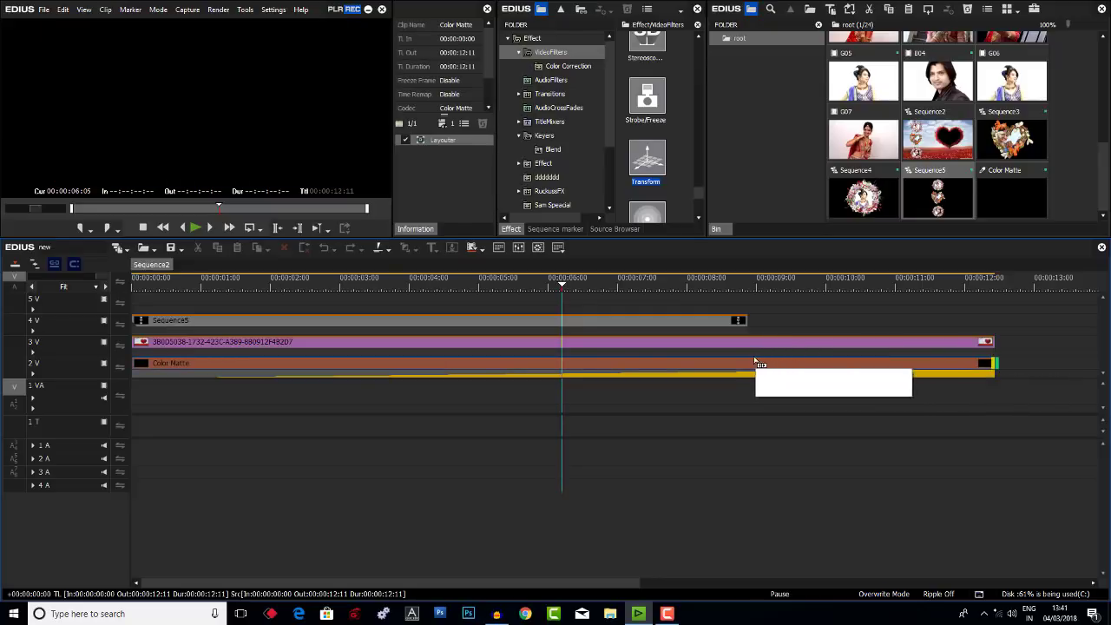
click(132, 378)
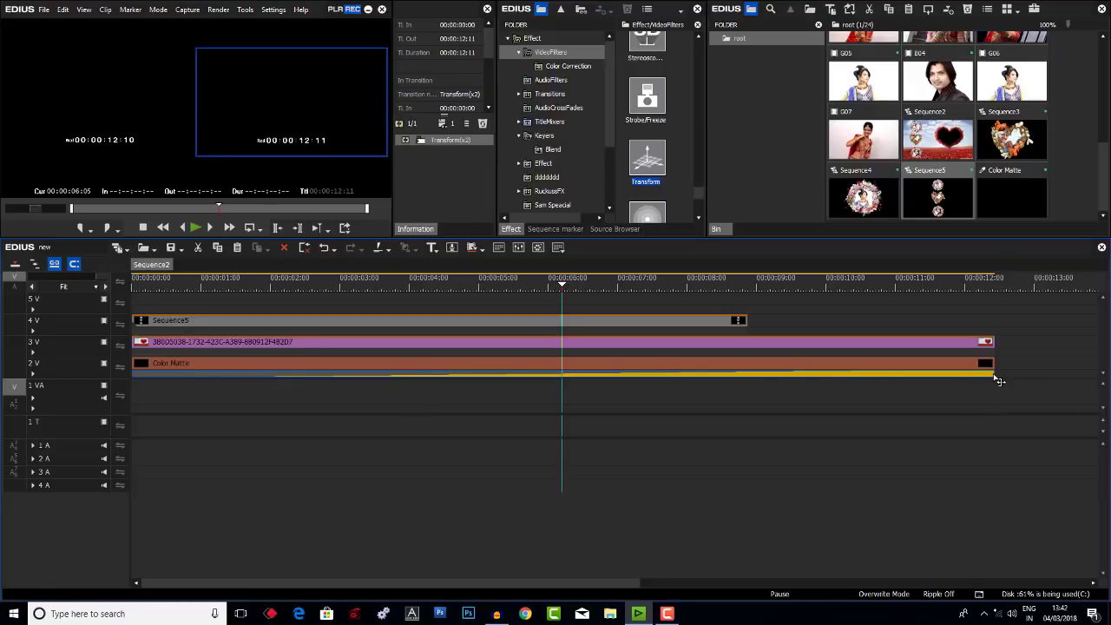
drag(995, 382, 745, 385)
click(754, 282)
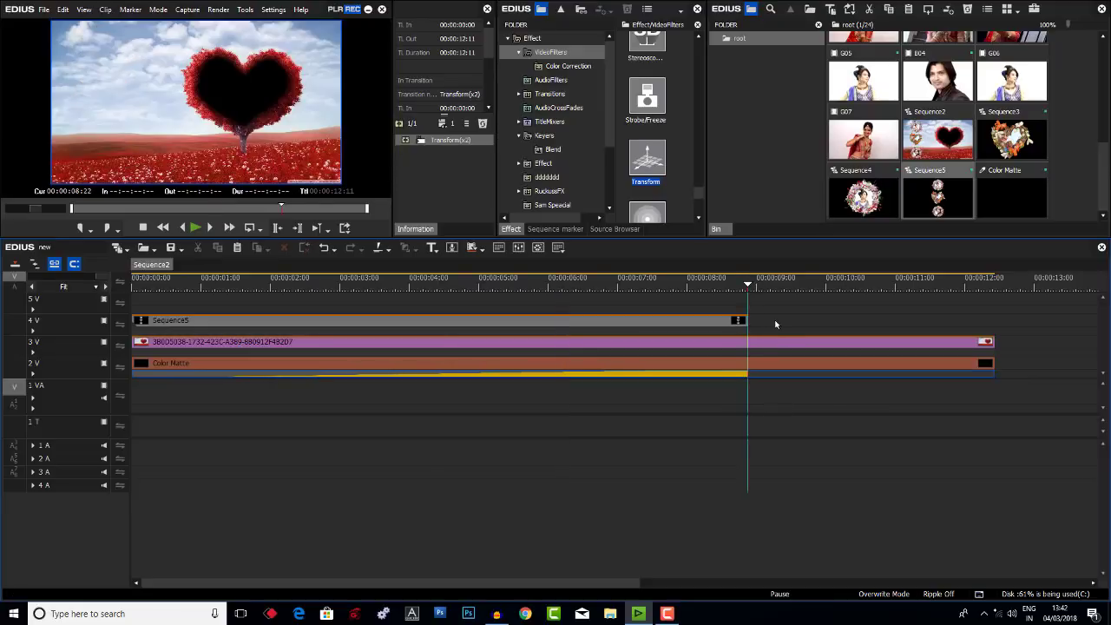
drag(773, 333, 835, 516)
key(m)
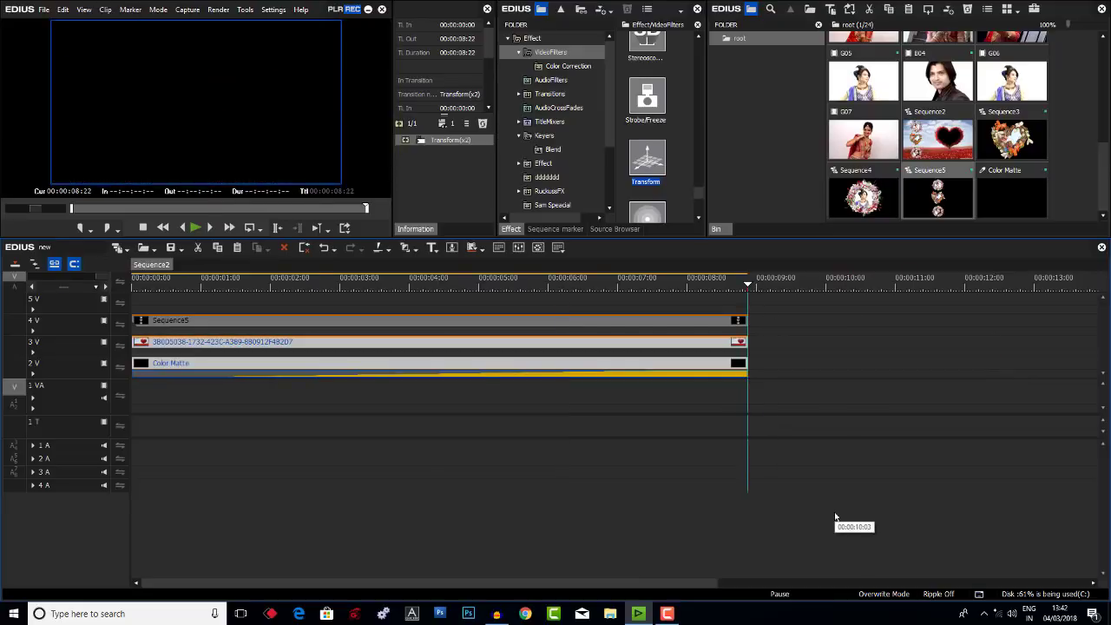
Place the C06 couple photo at the start of track 1 VA and trim its end to 00:00:08:22.
click(267, 286)
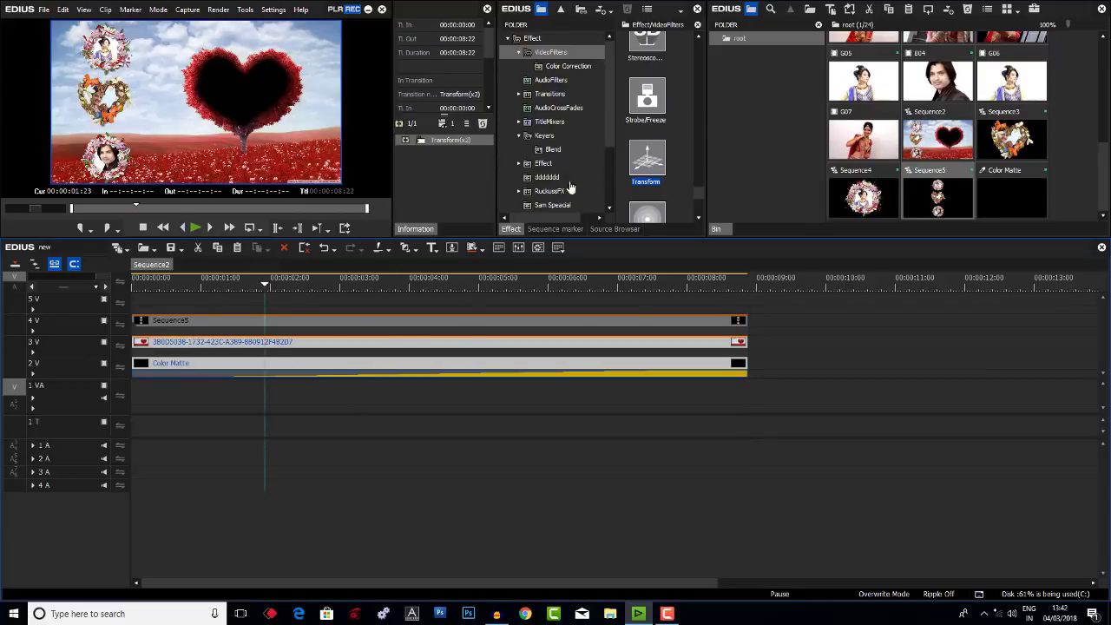
click(921, 139)
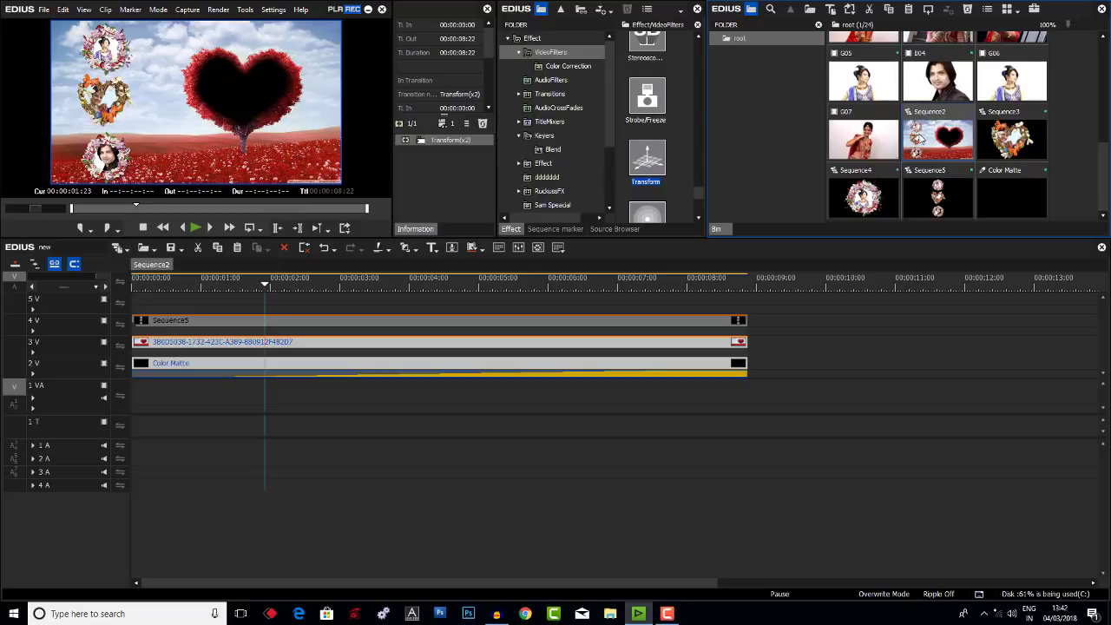
scroll(920, 139, up, 2)
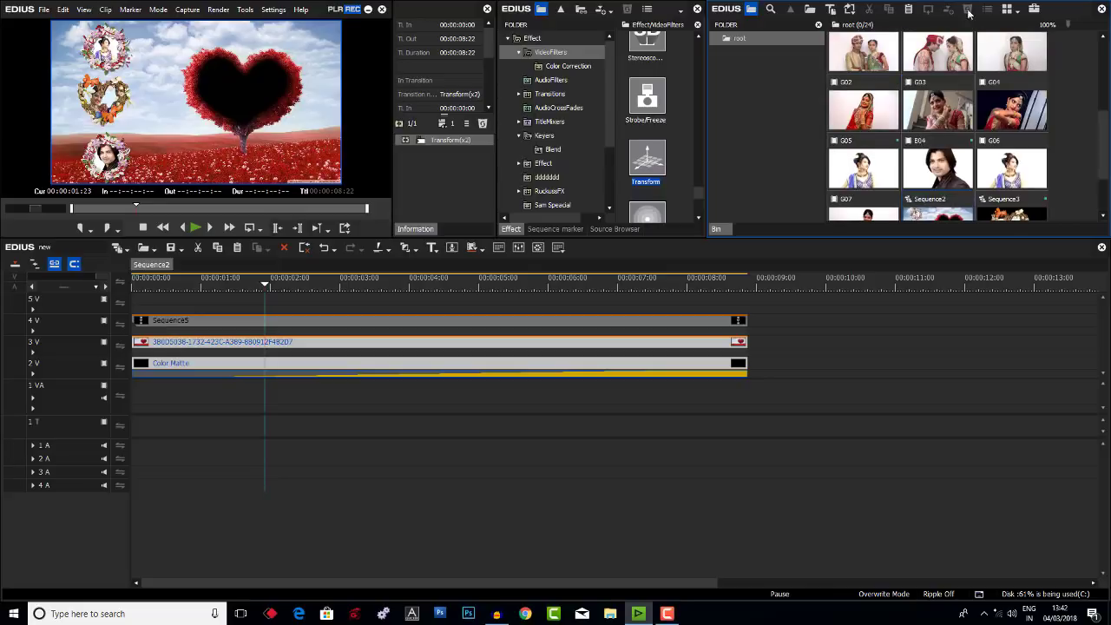
drag(942, 47, 136, 387)
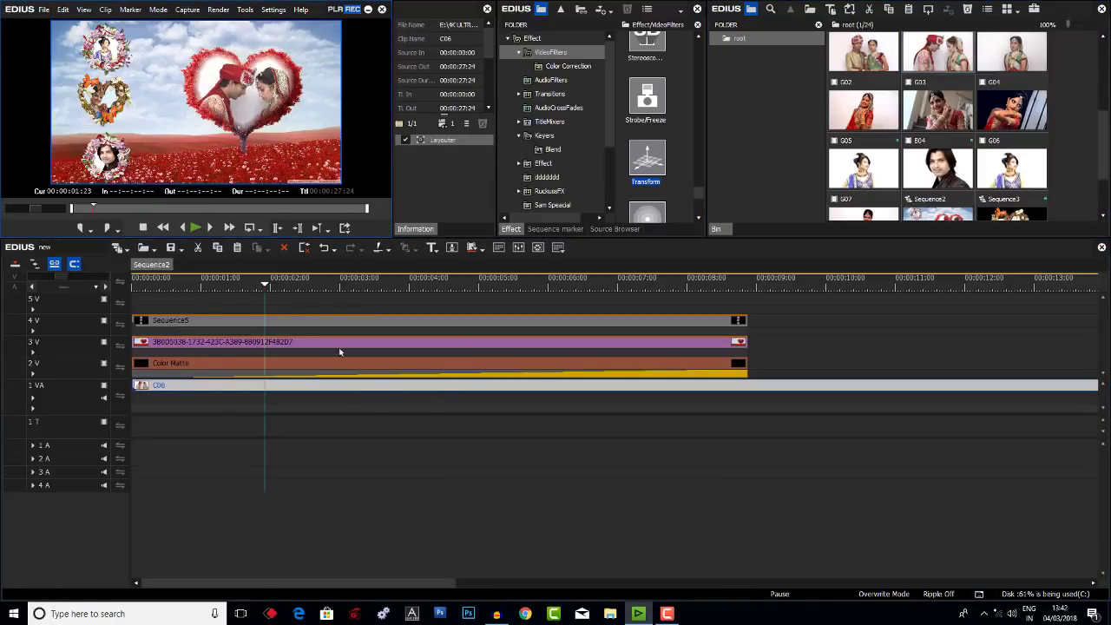
click(744, 282)
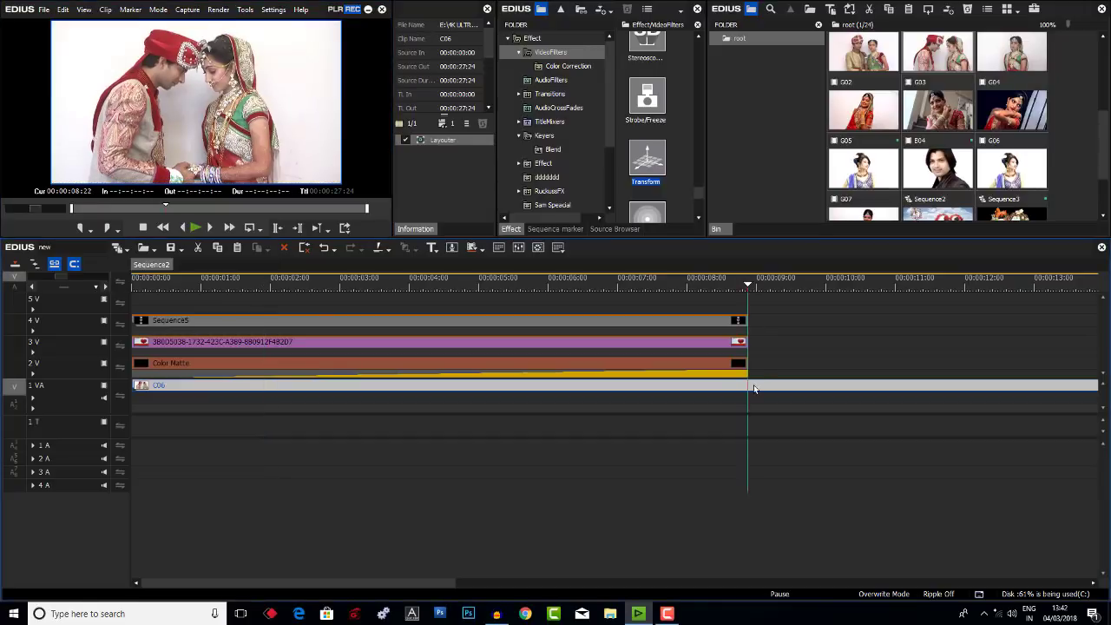
key(n)
Check the composited heart scene at 00:00:02:13 in full-screen preview.
click(459, 281)
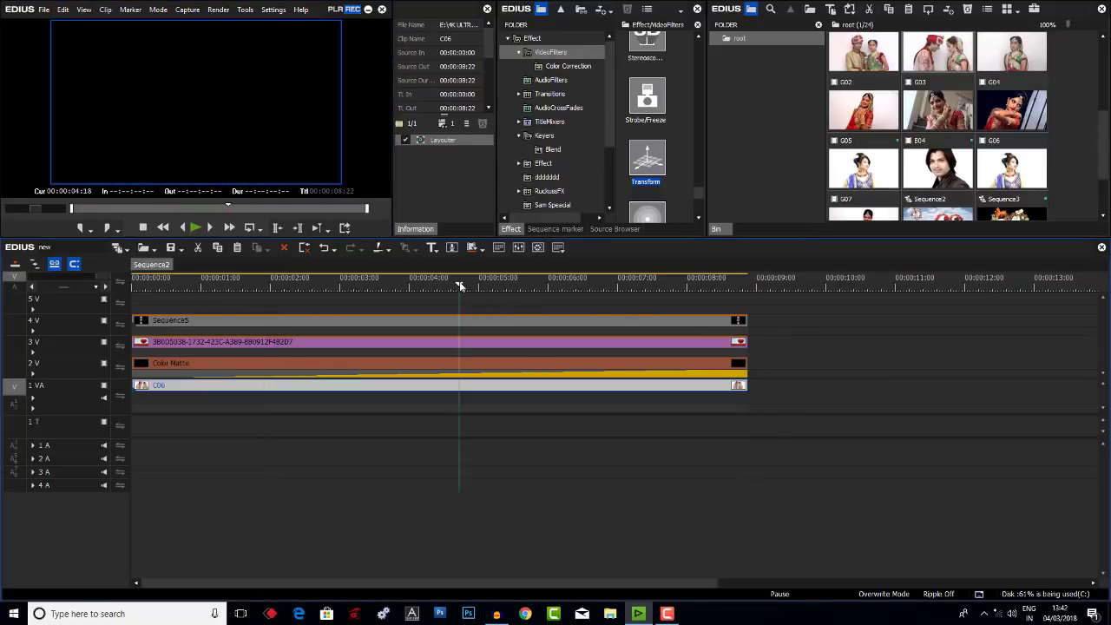
click(306, 282)
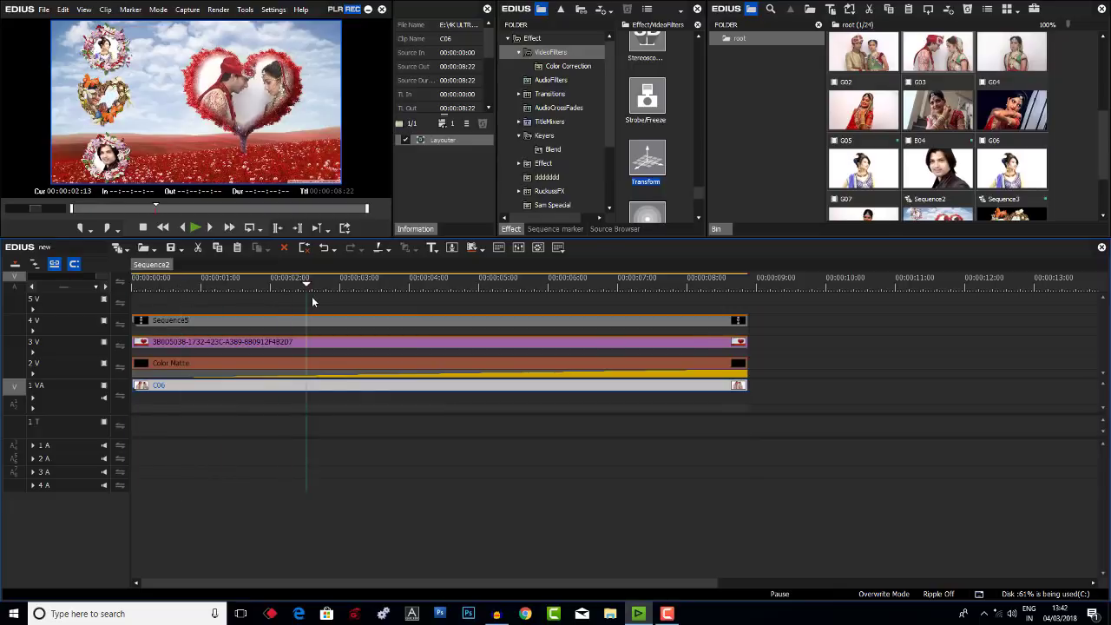
key(ctrl+shift+f)
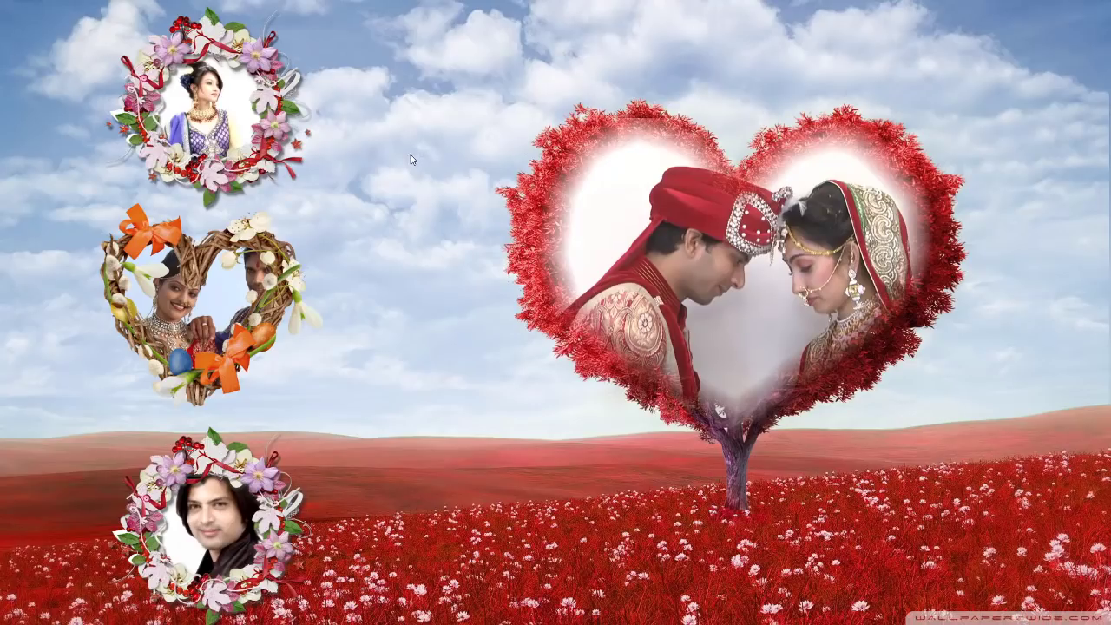
key(Escape)
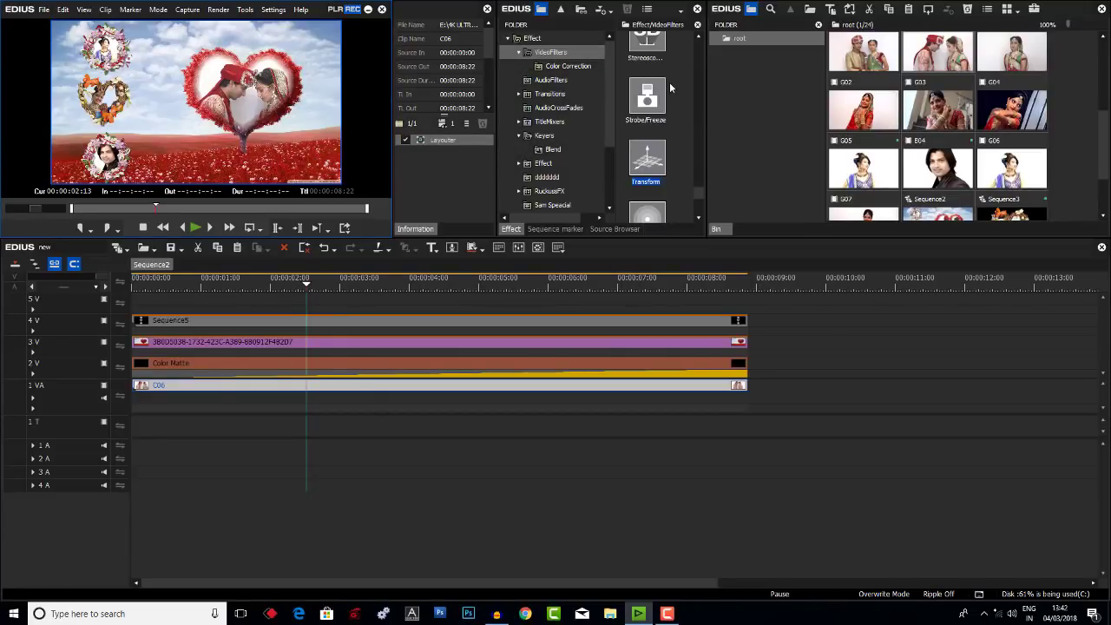
Apply the Loop Slide video filter to the Sequence5 clip on track 4 V.
scroll(670, 82, down, 3)
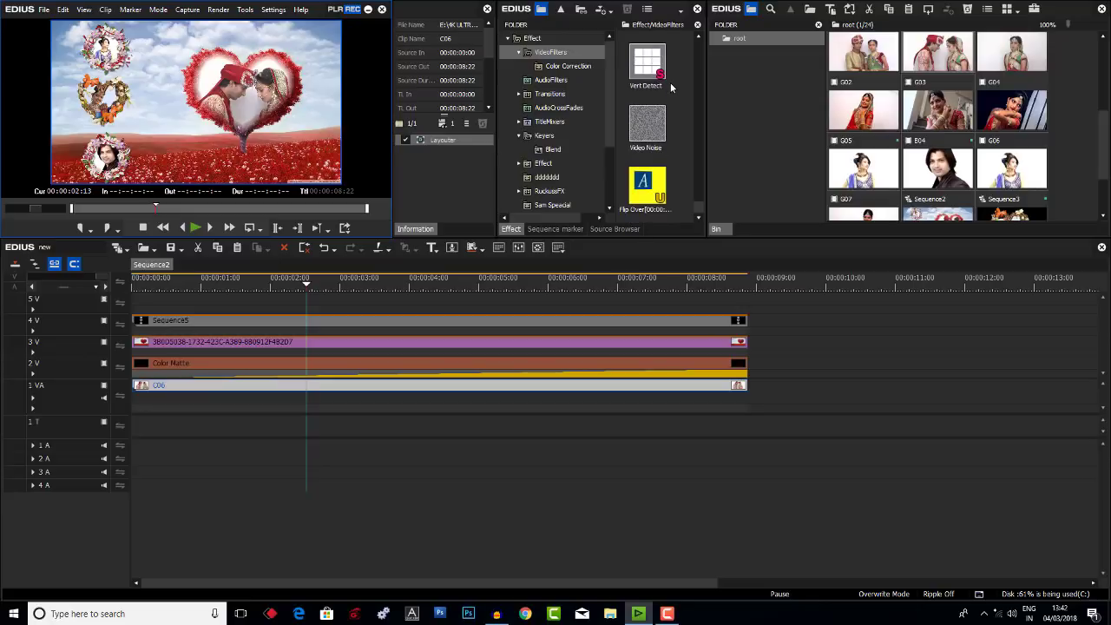
scroll(670, 83, up, 5)
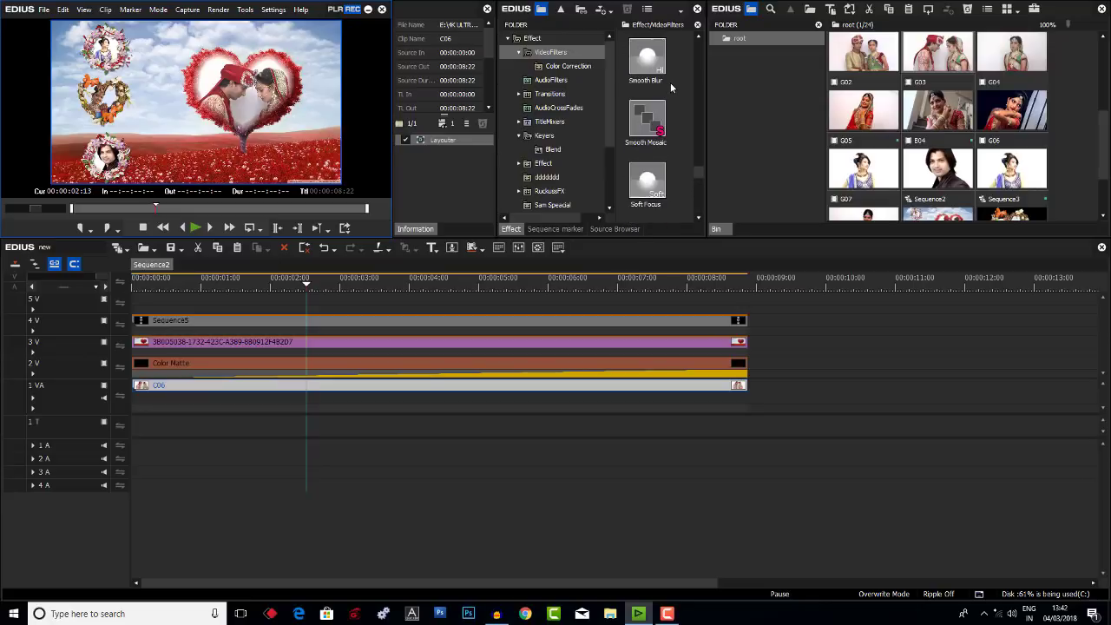
scroll(670, 82, up, 5)
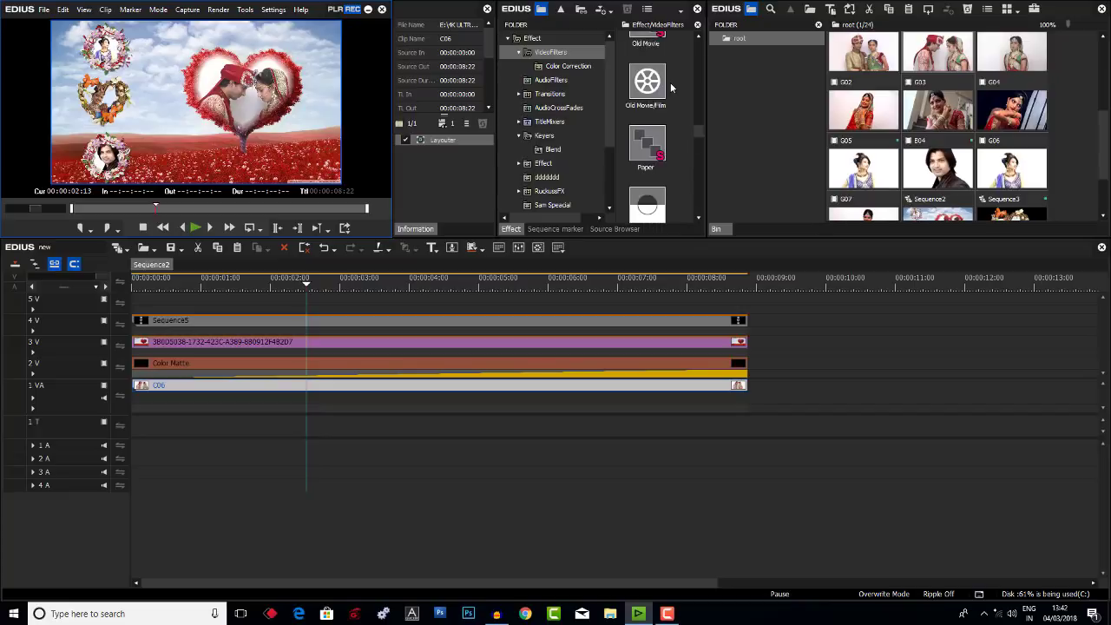
scroll(670, 83, up, 5)
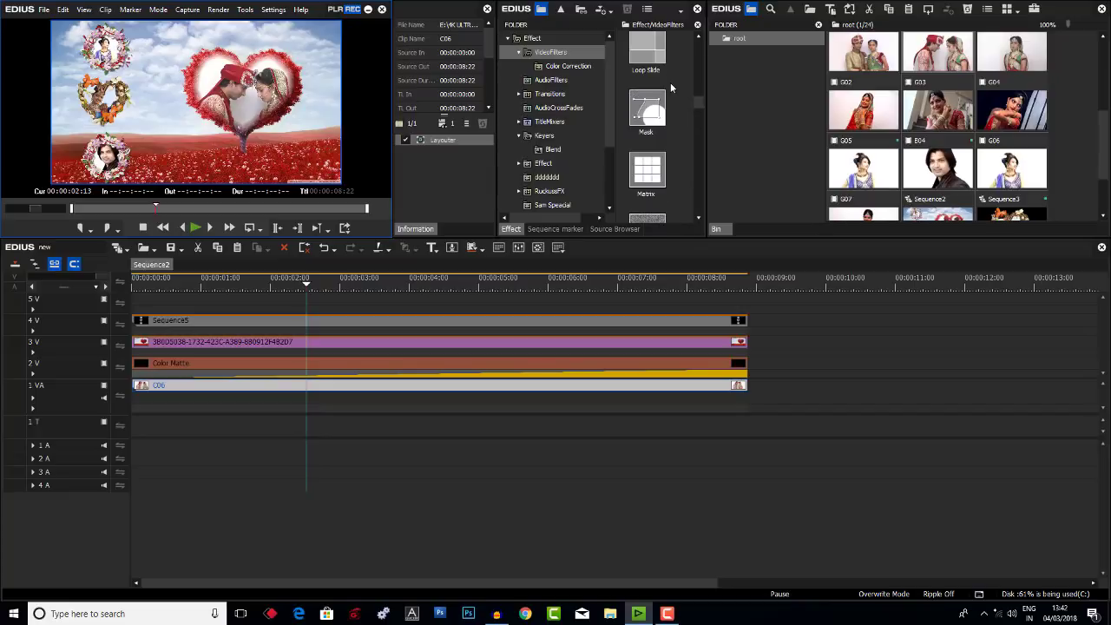
scroll(670, 82, up, 2)
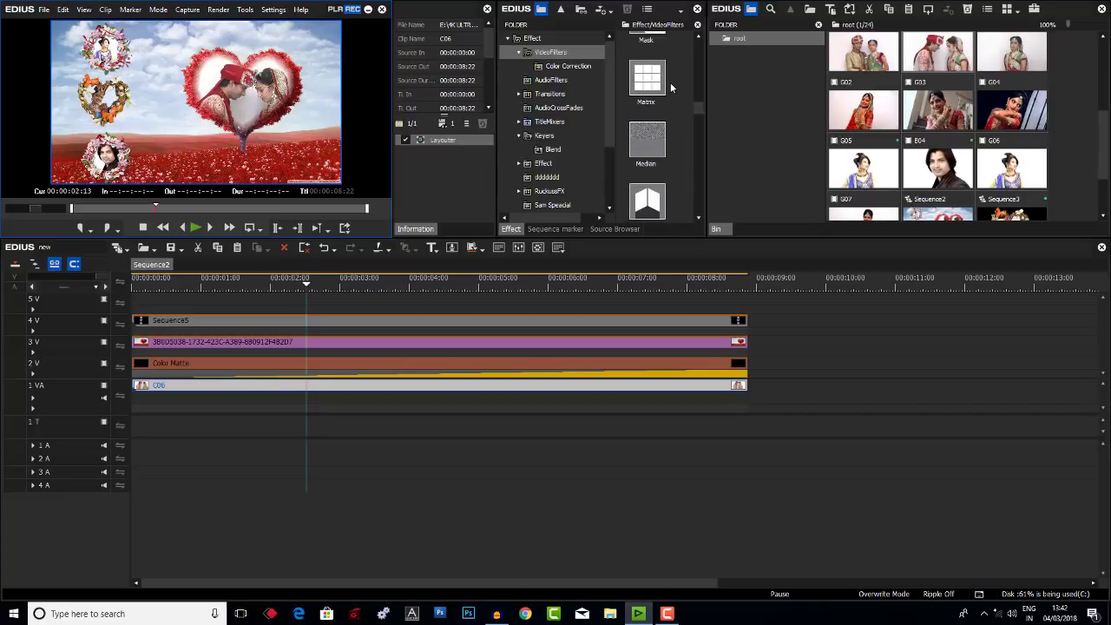
drag(649, 54, 291, 323)
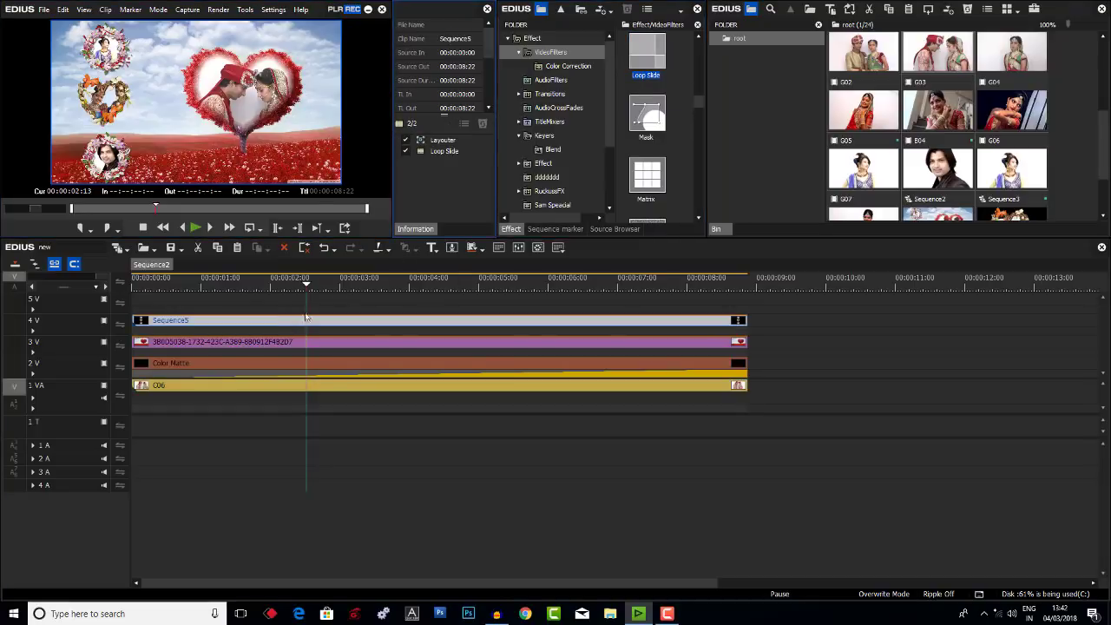
Set Loop Slide's vertical speed to 0, horizontal initial position to 1307 and horizontal speed to -10.
double_click(449, 154)
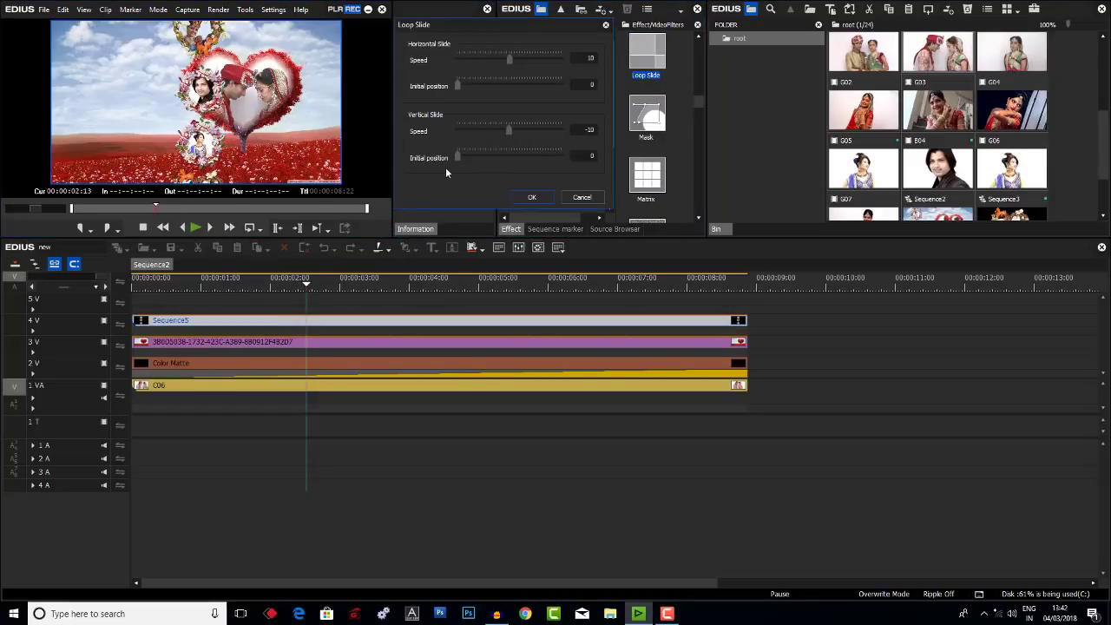
click(583, 129)
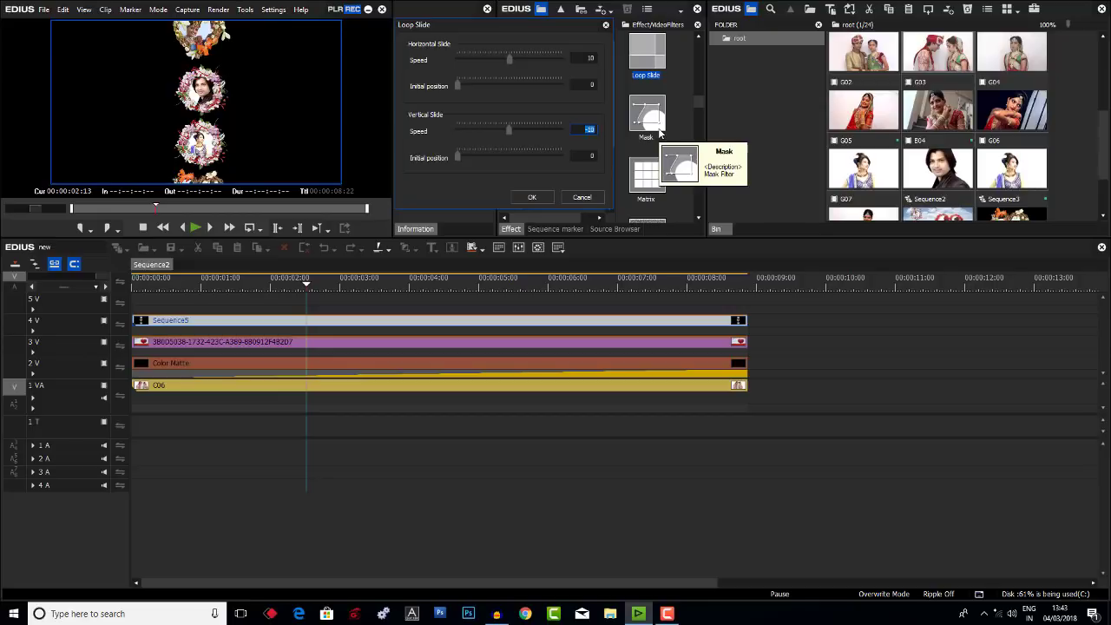
text(0)
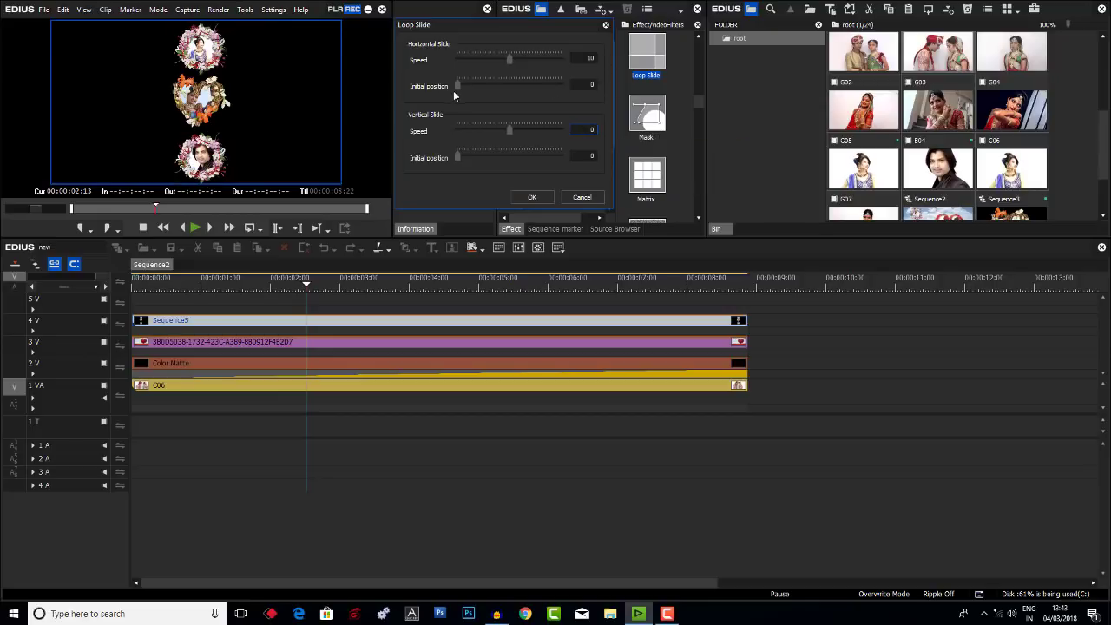
drag(454, 86, 522, 86)
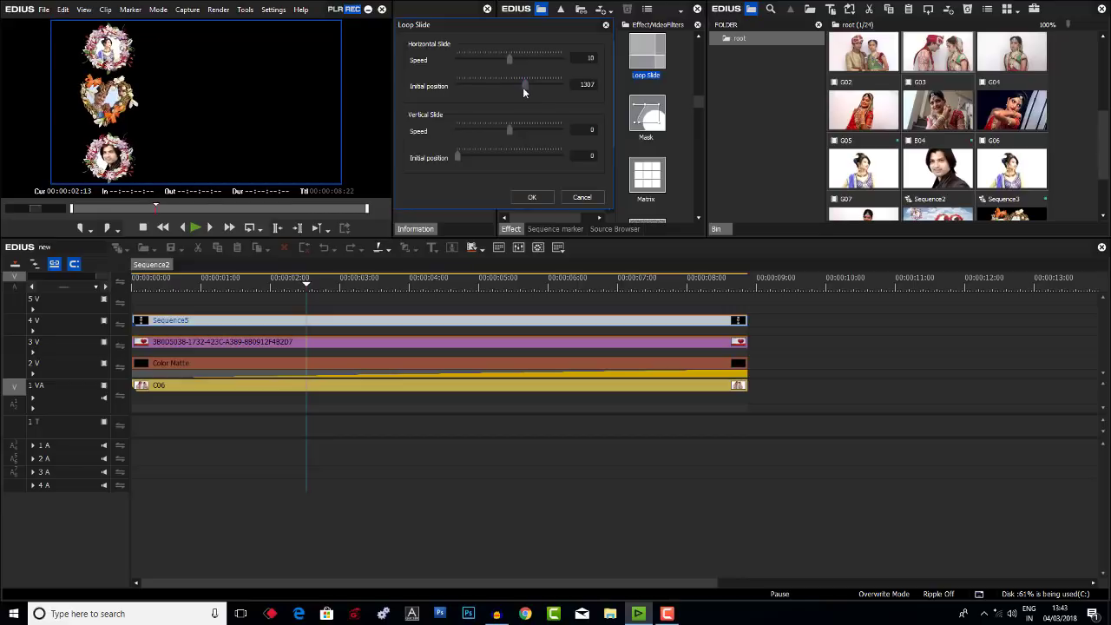
click(586, 58)
text(-10)
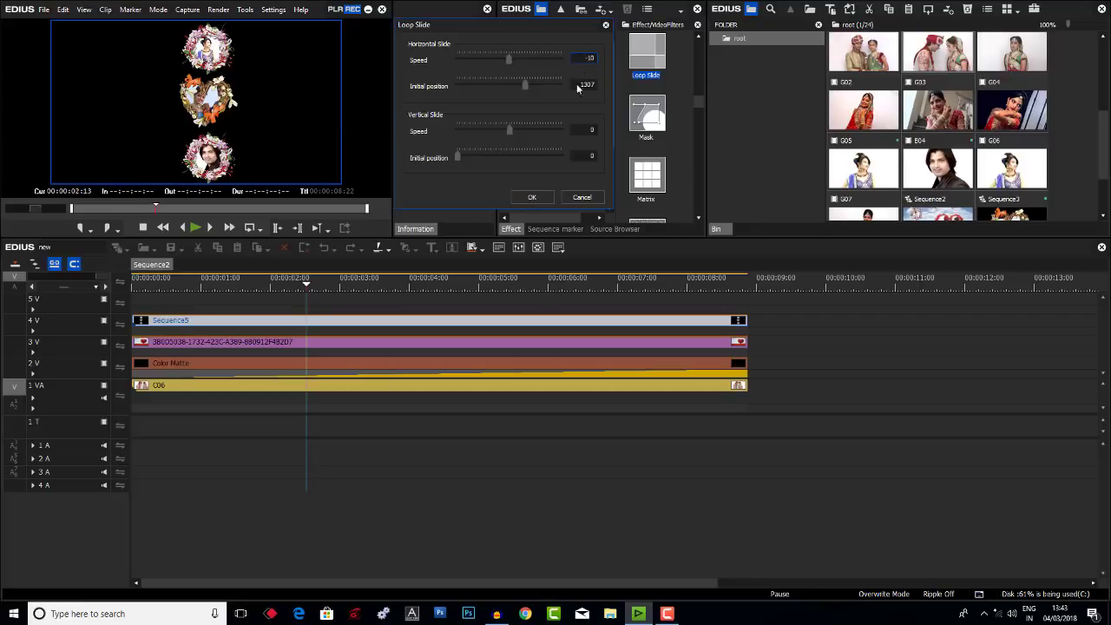
click(535, 198)
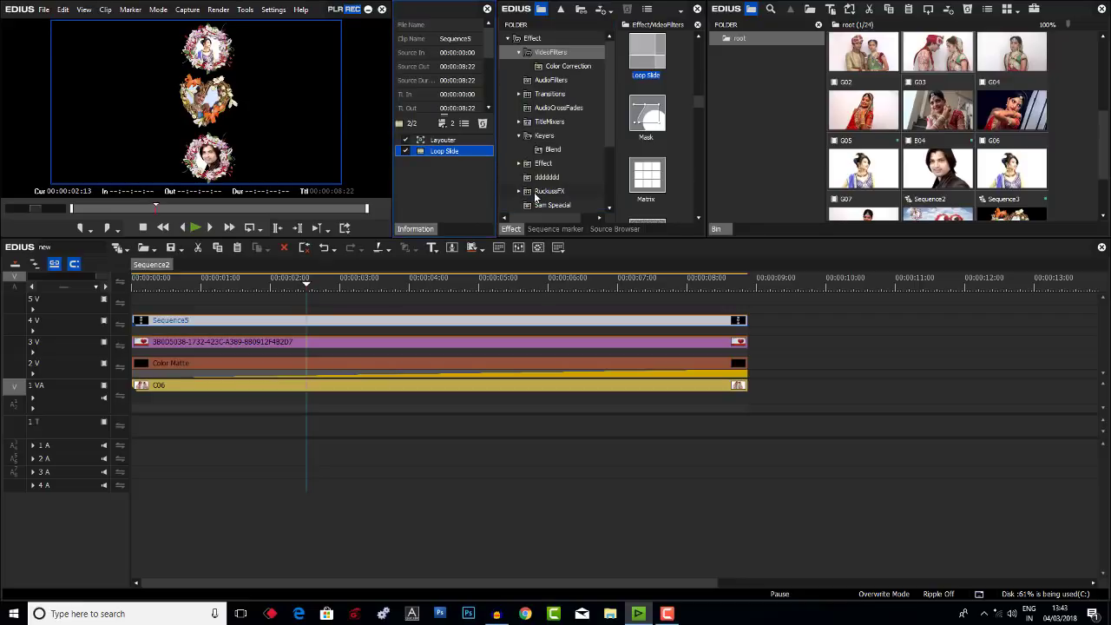
Play back the Sequence2 timeline from 00:00:01:18 to check the portraits' horizontal slide.
key(space)
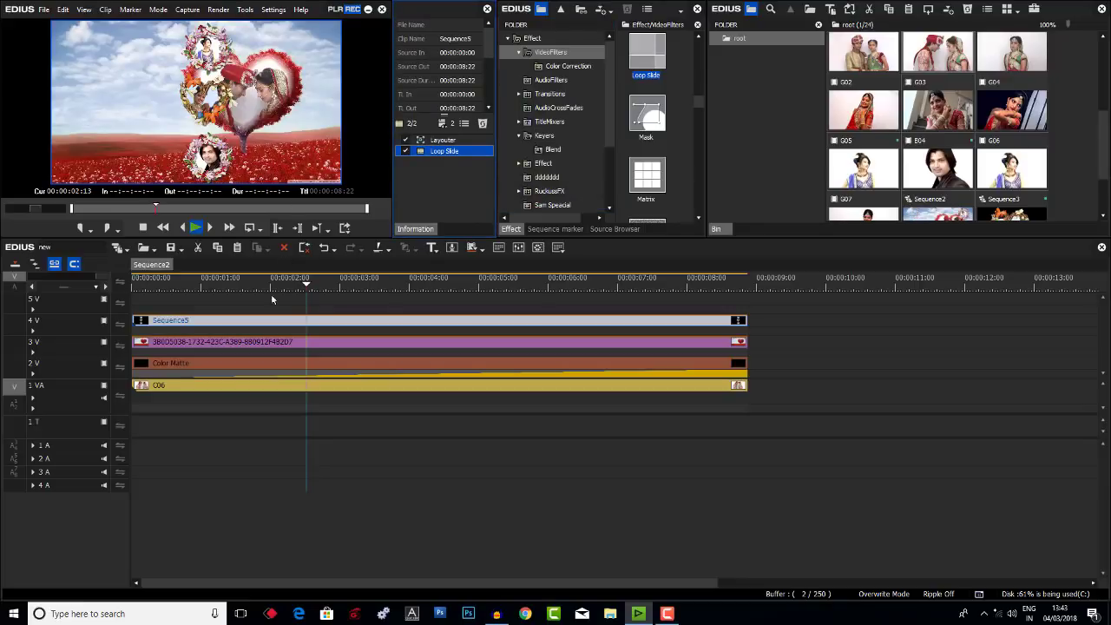
click(250, 285)
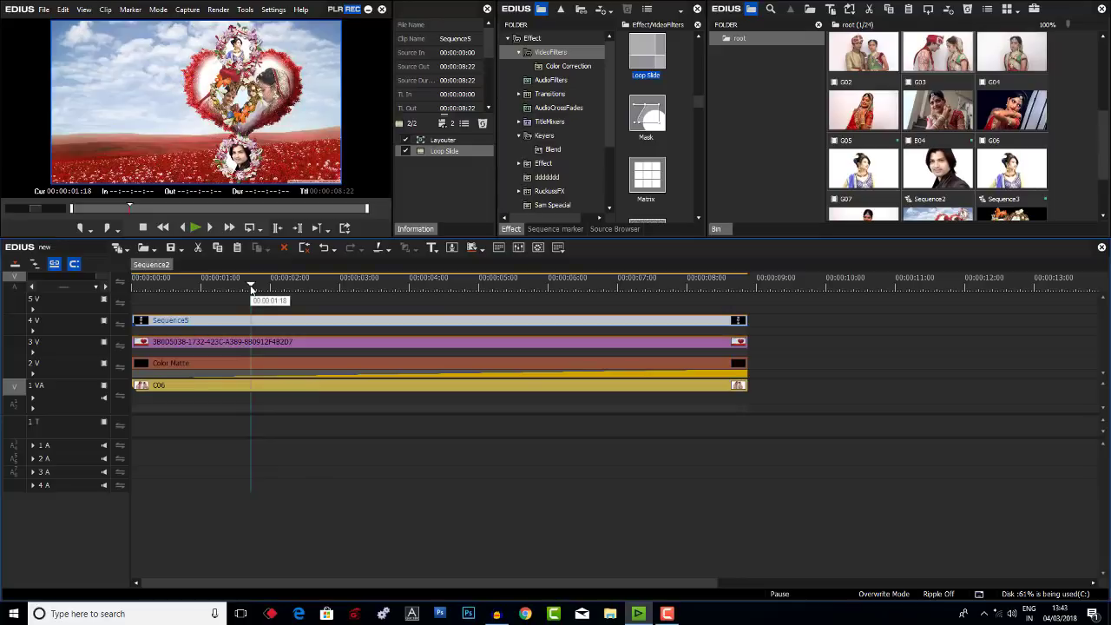
key(space)
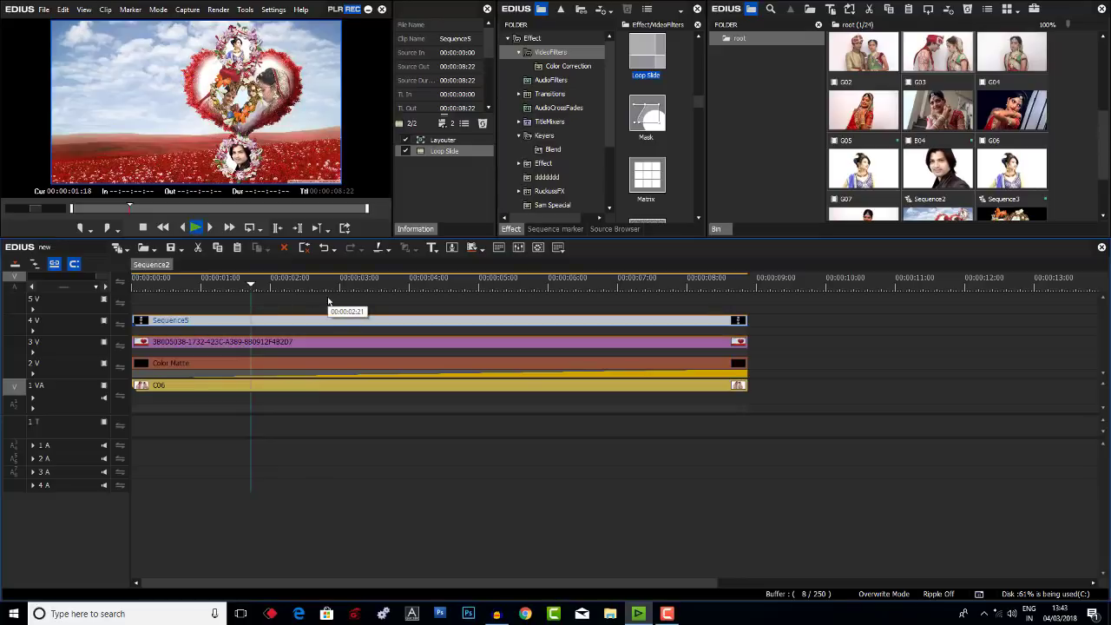
key(space)
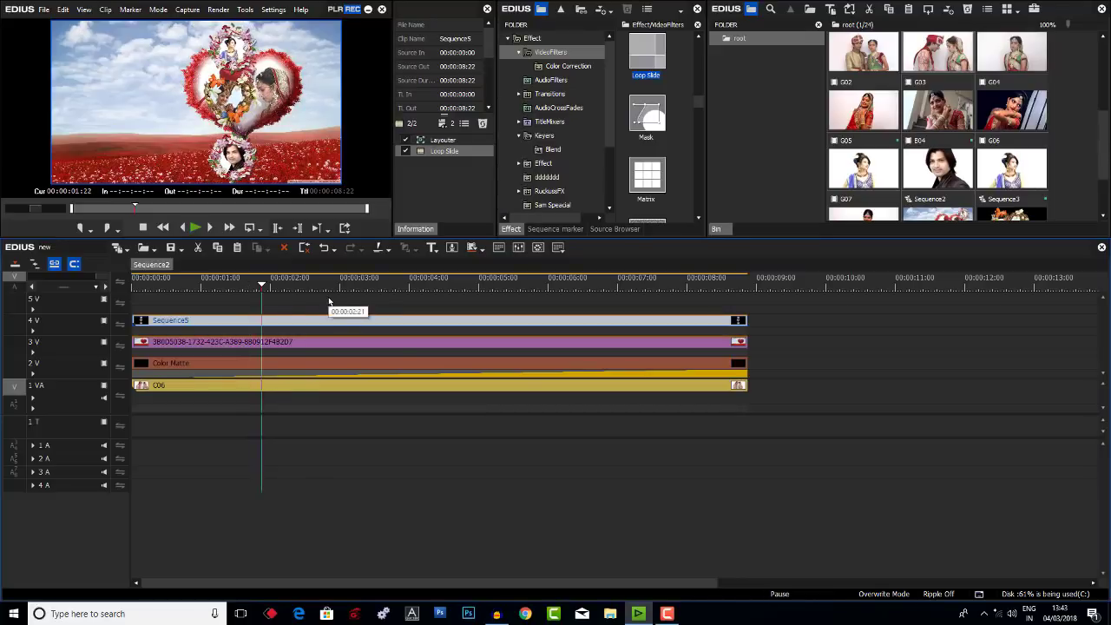
key(space)
key(space)
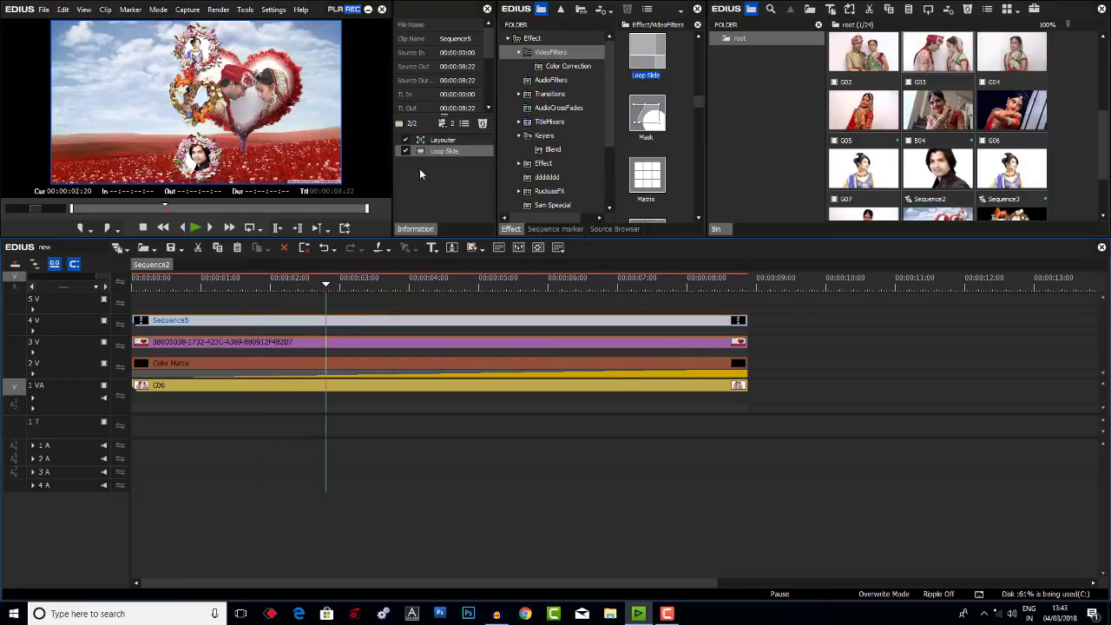
Set the Loop Slide horizontal speed to 10 and play back the portraits' movement from 00:00:02:20.
double_click(420, 149)
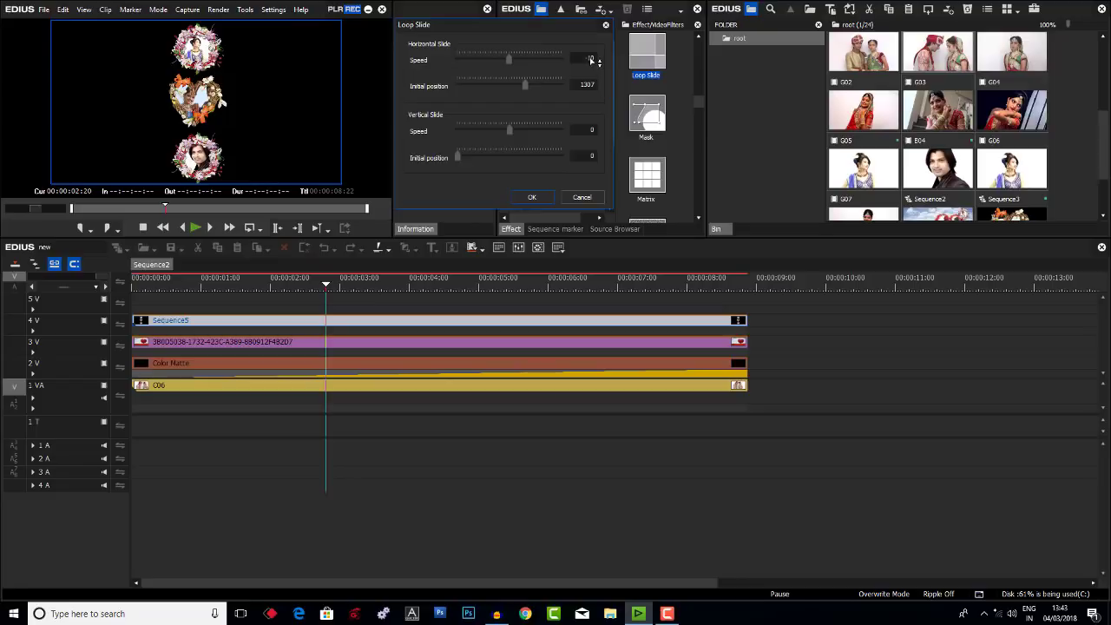
click(591, 59)
scroll(591, 59, up, 1)
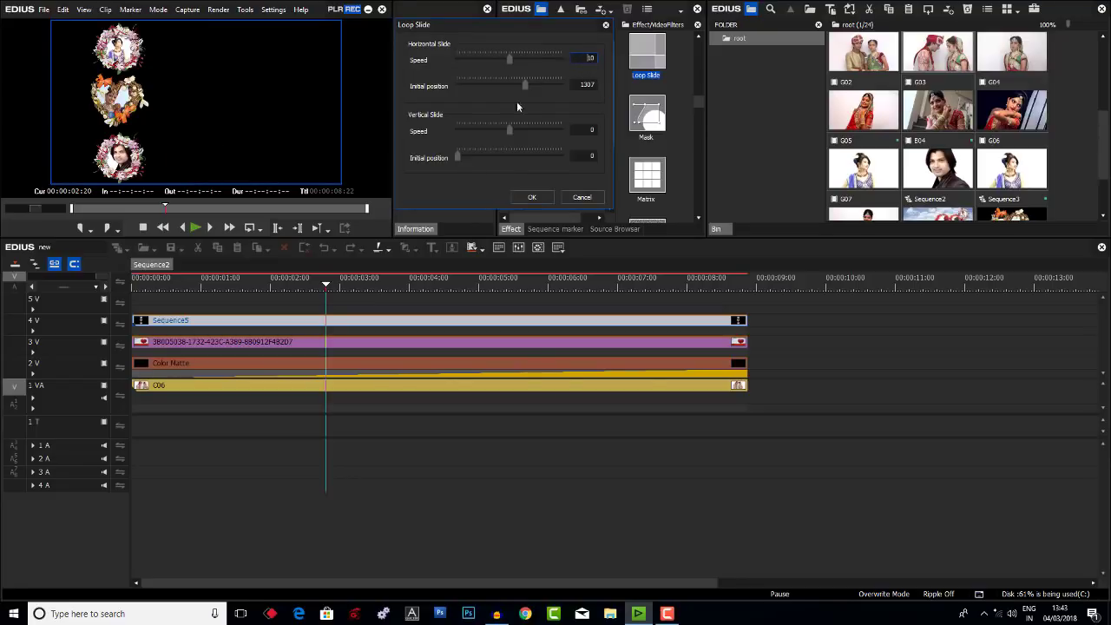
click(548, 200)
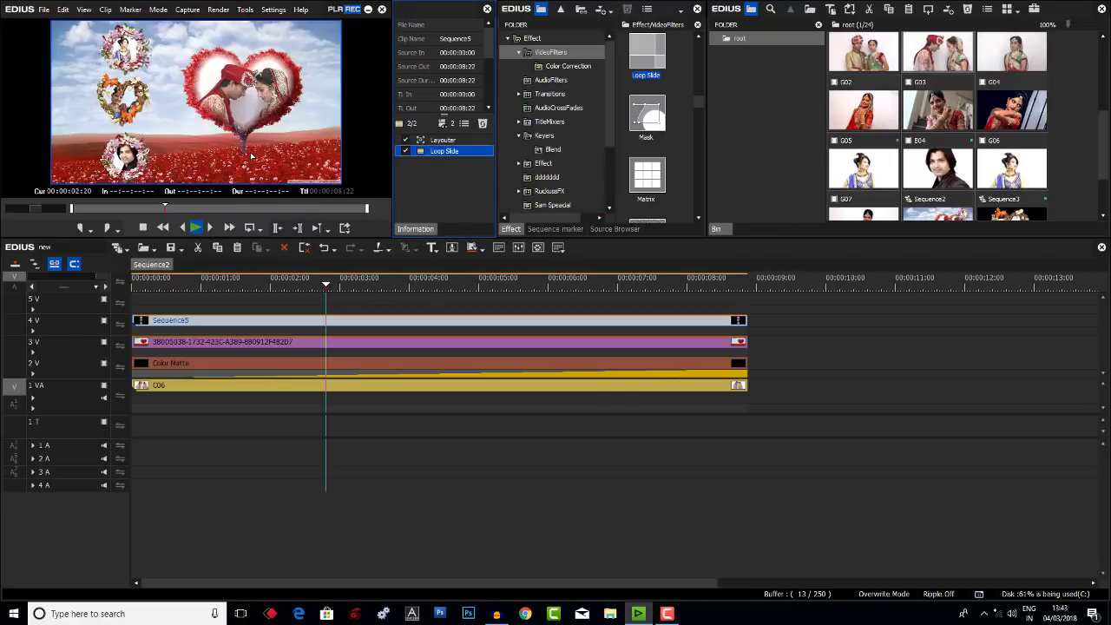
key(space)
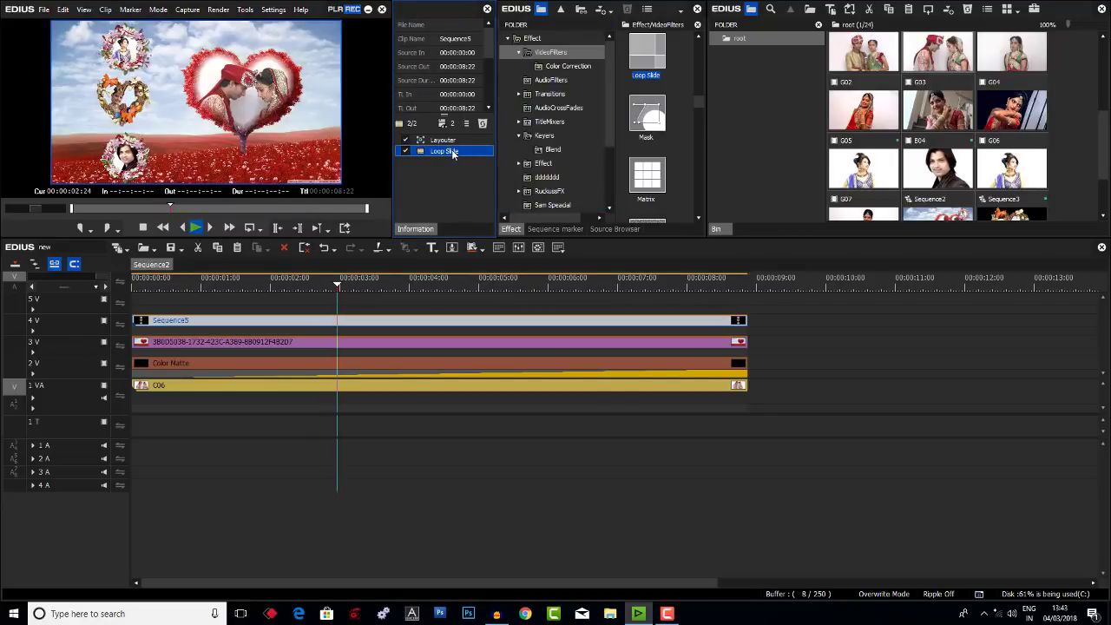
double_click(451, 149)
key(Return)
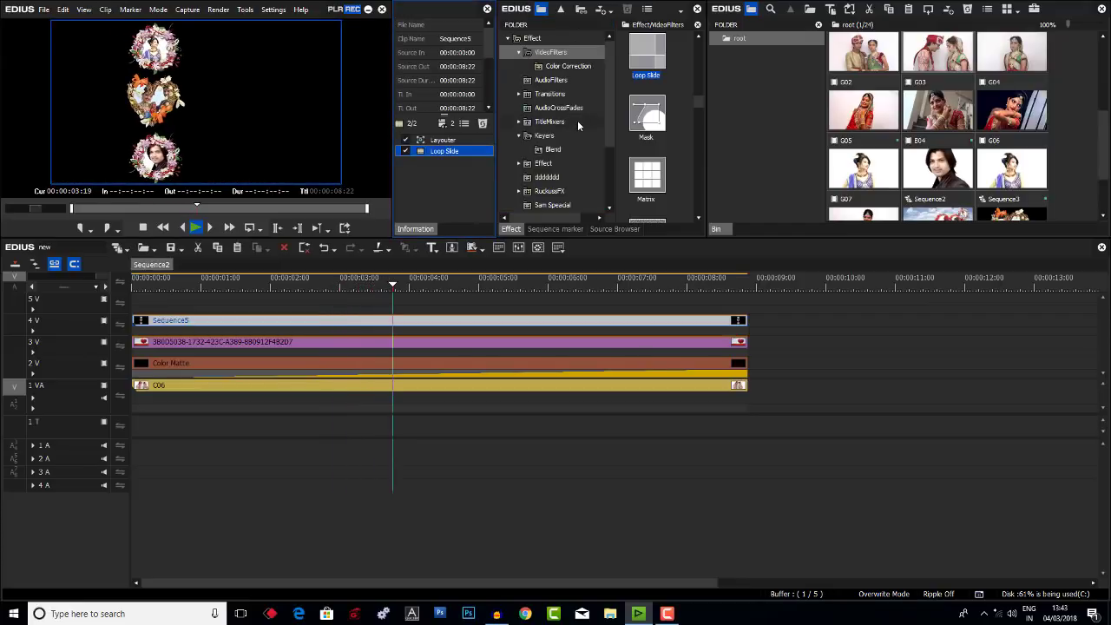
Set the Loop Slide horizontal speed to 0 and give the vertical slide a low single-digit speed.
double_click(451, 151)
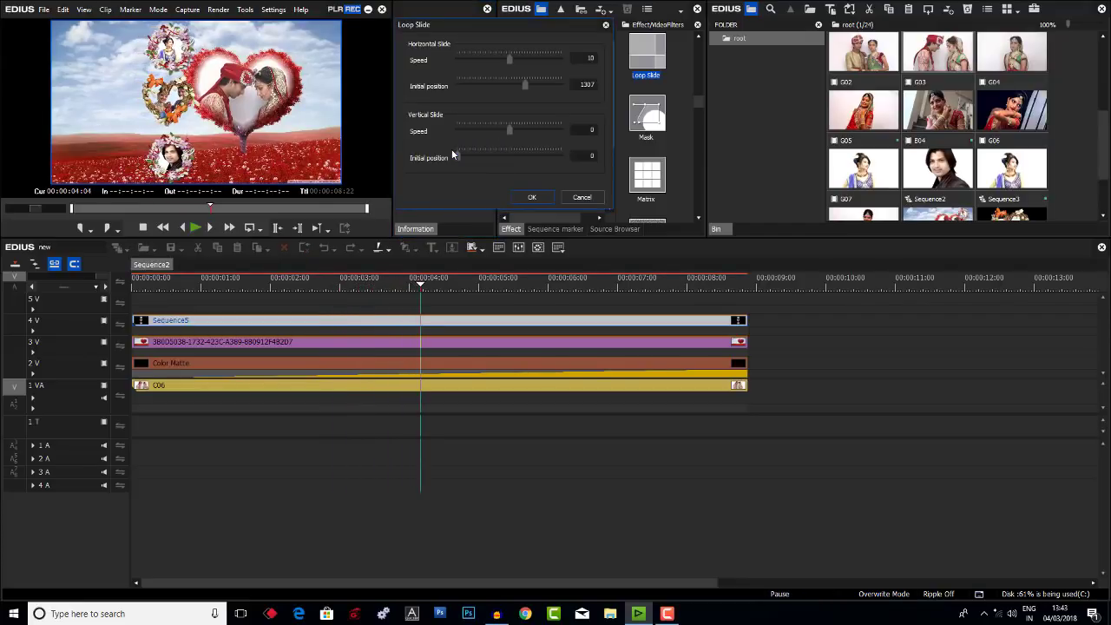
click(589, 59)
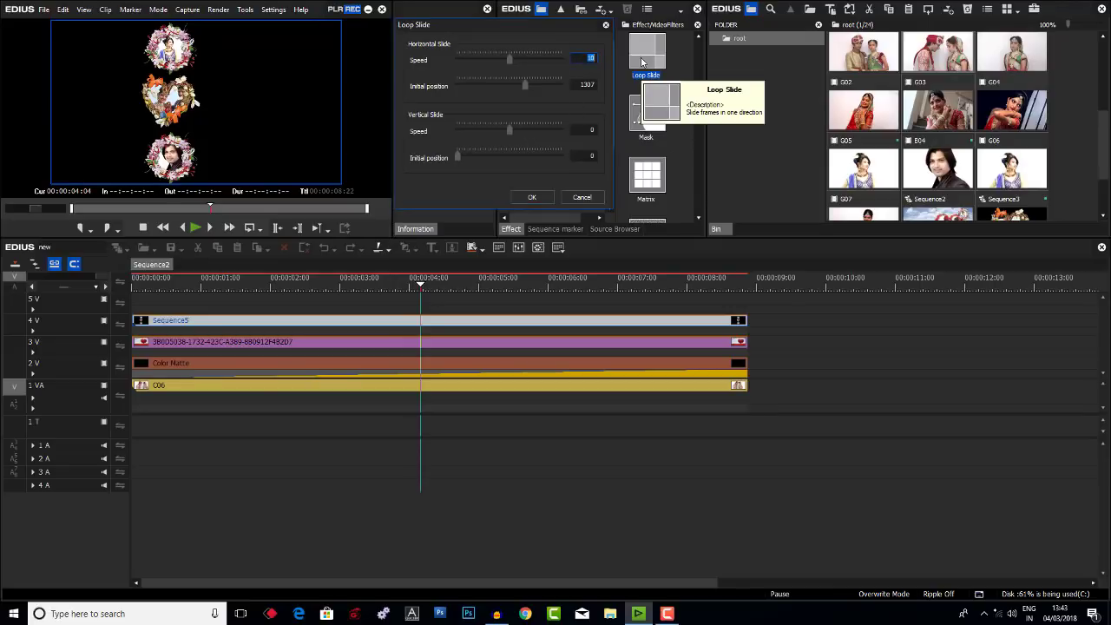
click(587, 131)
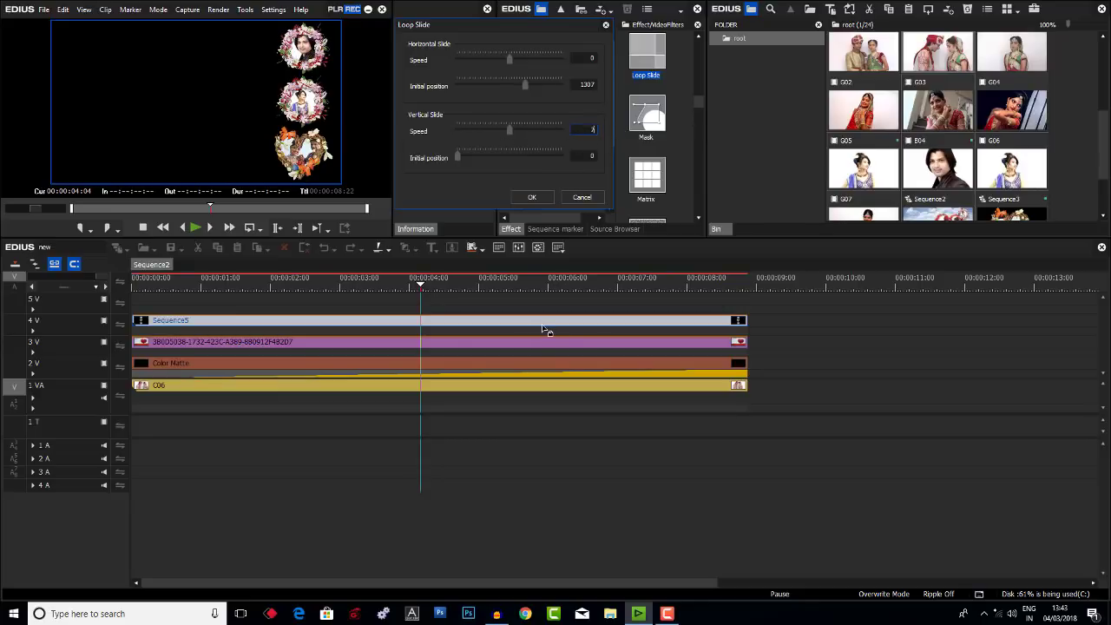
click(531, 198)
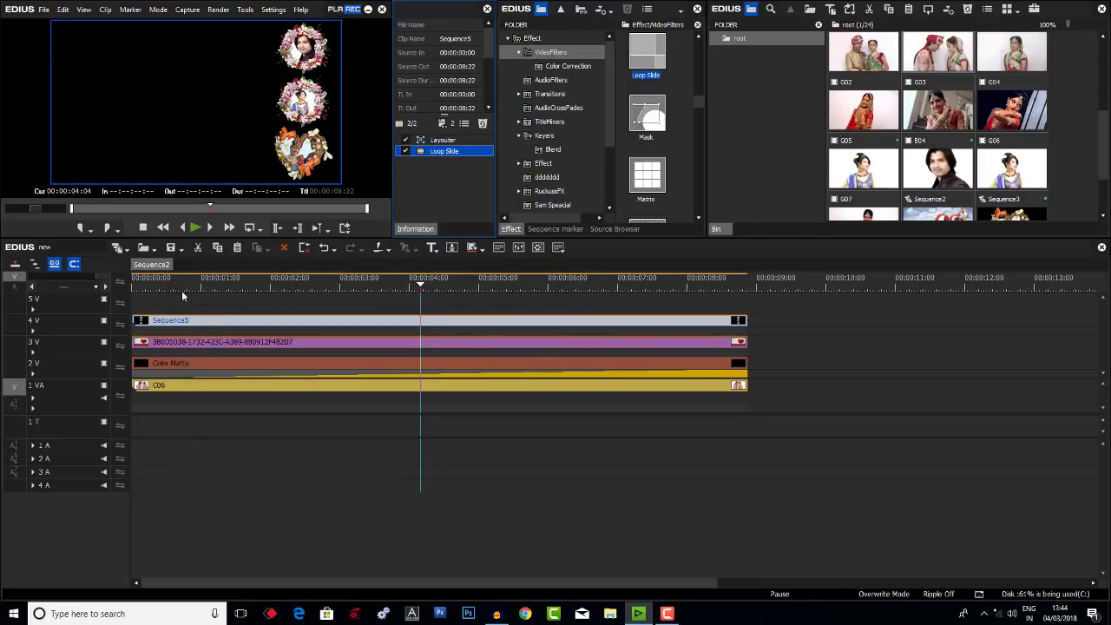
Play back Sequence2 from near the start to check the portrait column's vertical slide.
click(178, 287)
key(space)
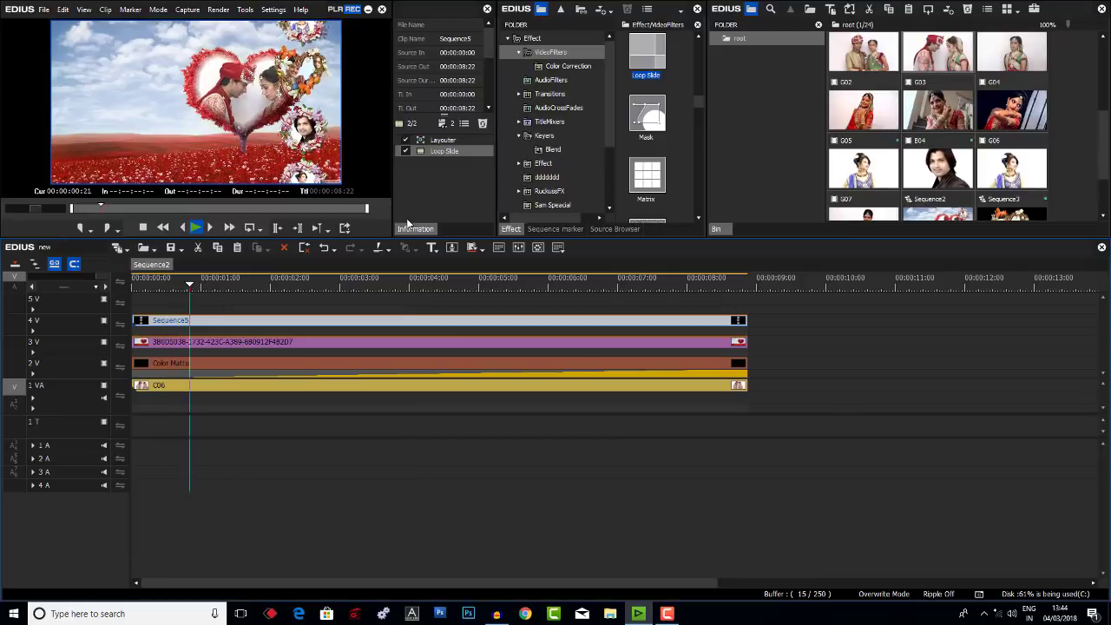
key(space)
Set Loop Slide's vertical speed to 7, vertical initial position to 0 and horizontal initial position to 78.
click(441, 152)
double_click(441, 151)
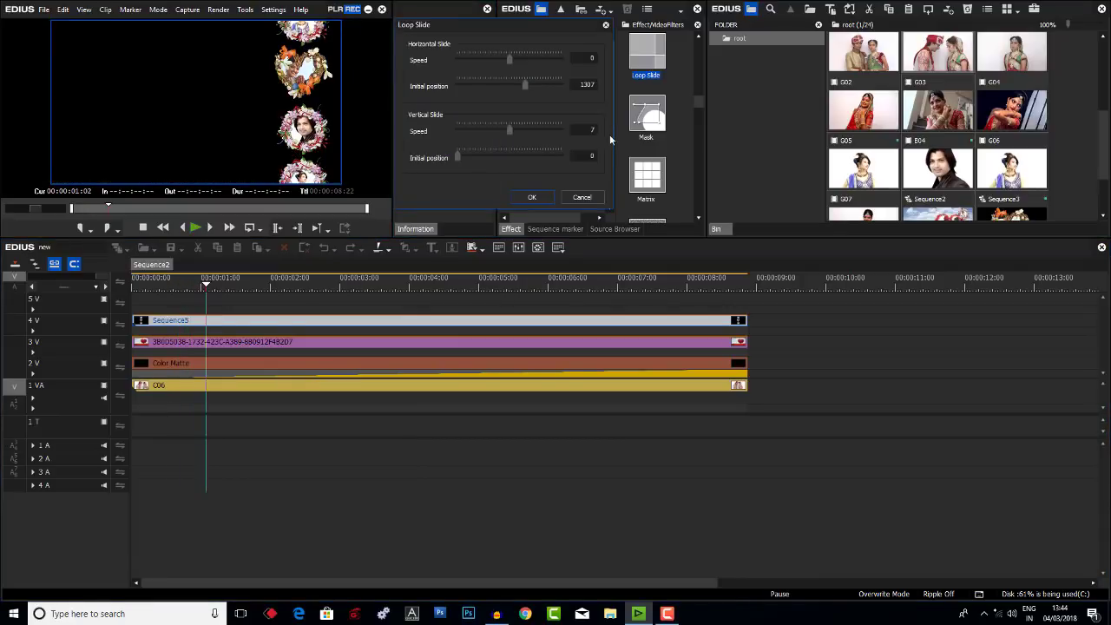
text(7)
mouse_move(455, 156)
mouse_down()
mouse_move(476, 156)
mouse_move(458, 157)
mouse_up()
drag(522, 85, 459, 99)
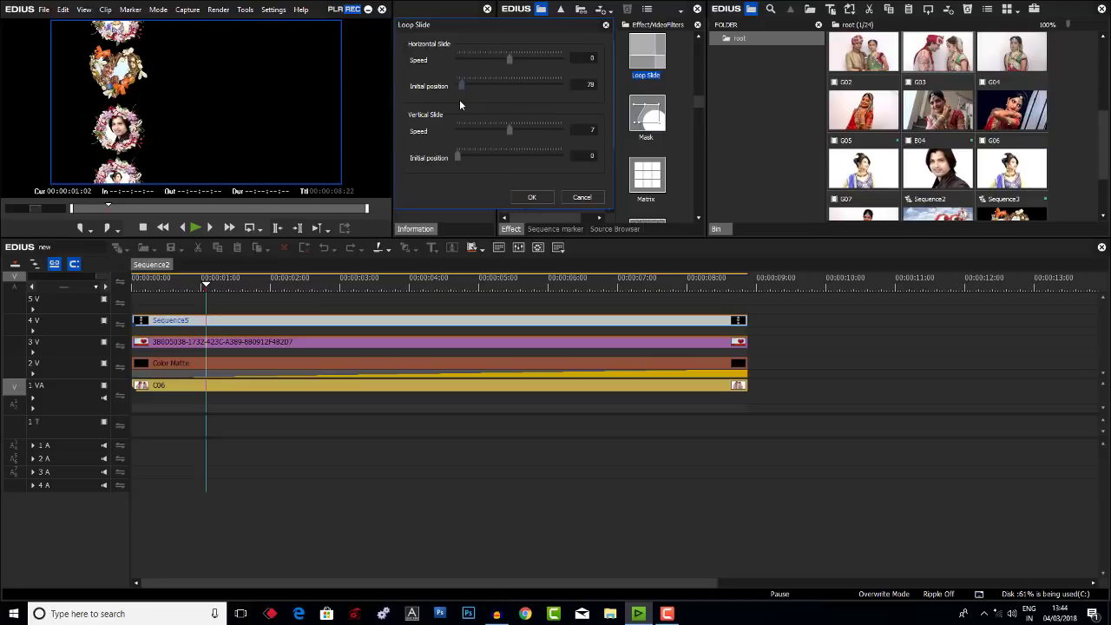
click(531, 198)
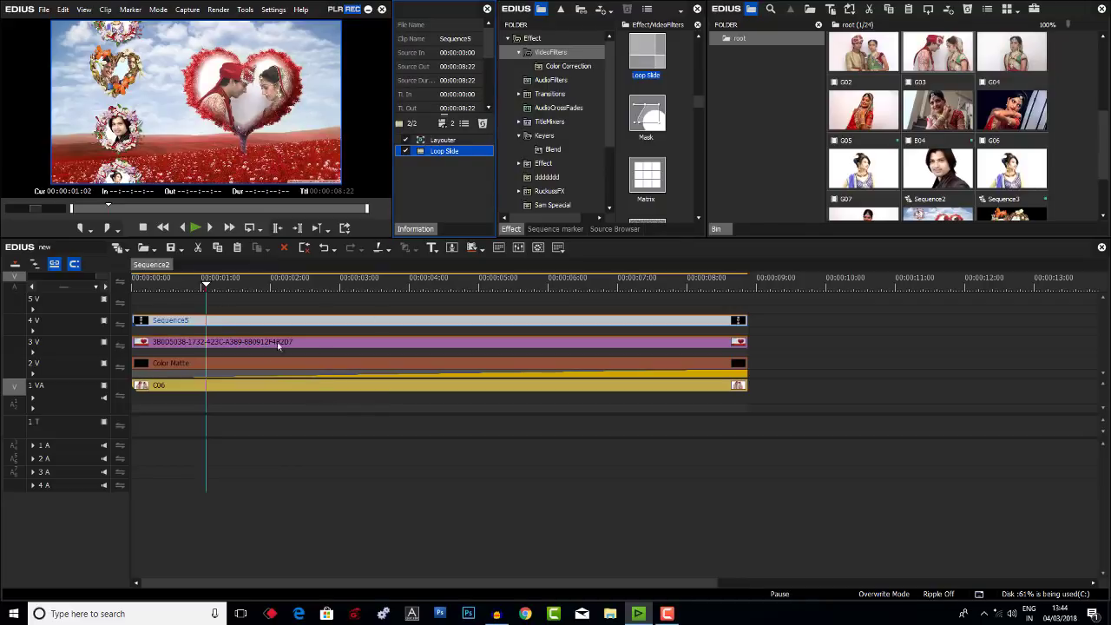
Play back Sequence2 from 00:00:00:05 in full screen to check the repositioned portrait column's movement.
click(145, 286)
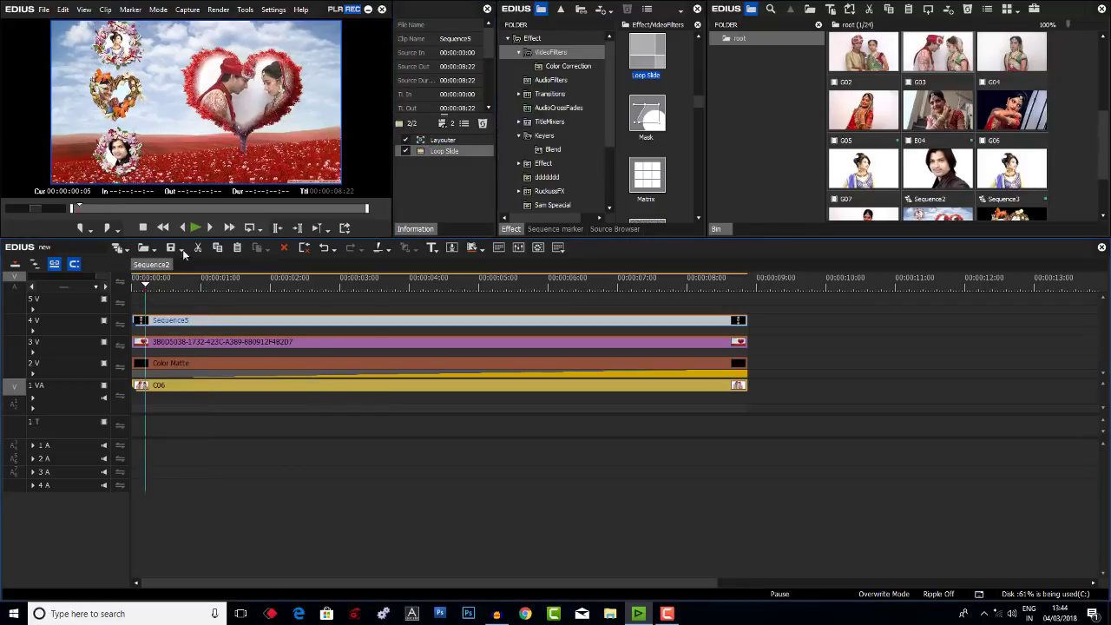
click(195, 226)
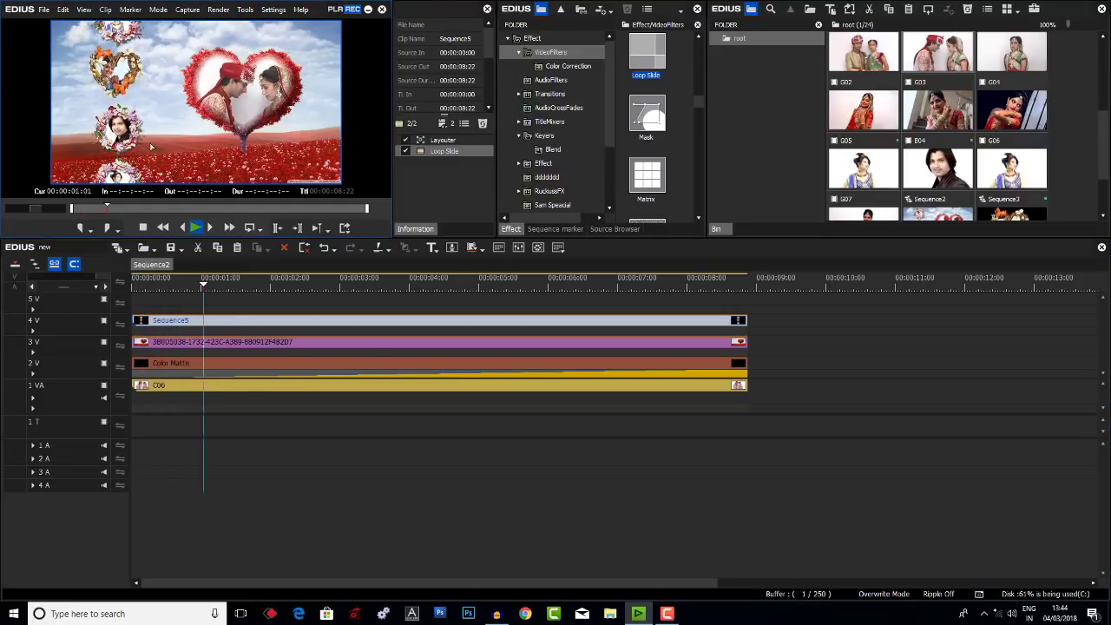
key(F10)
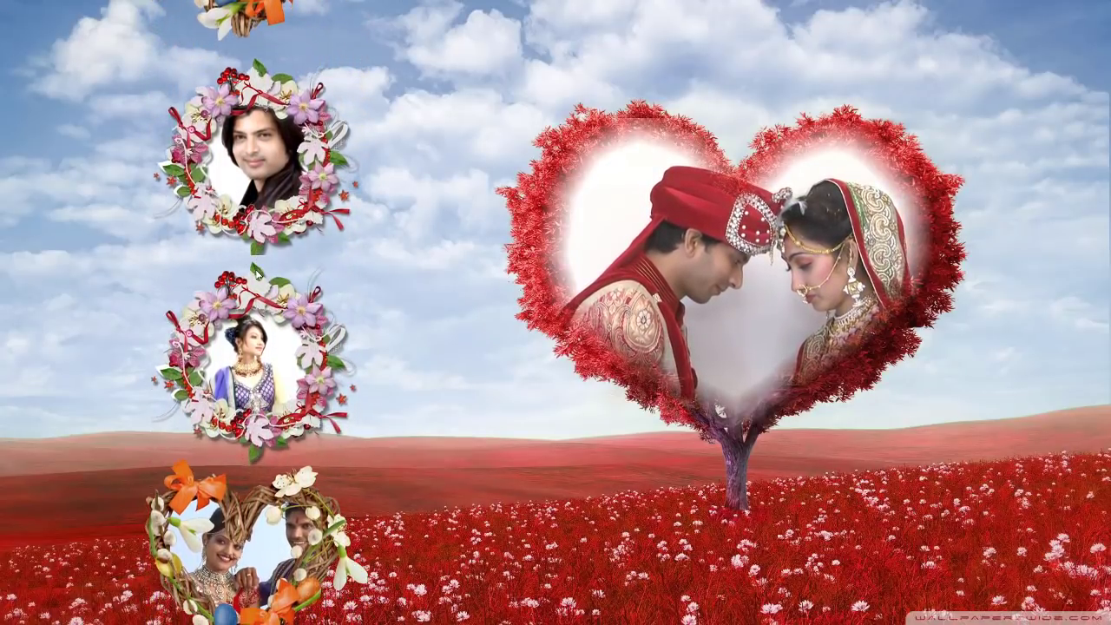
key(space)
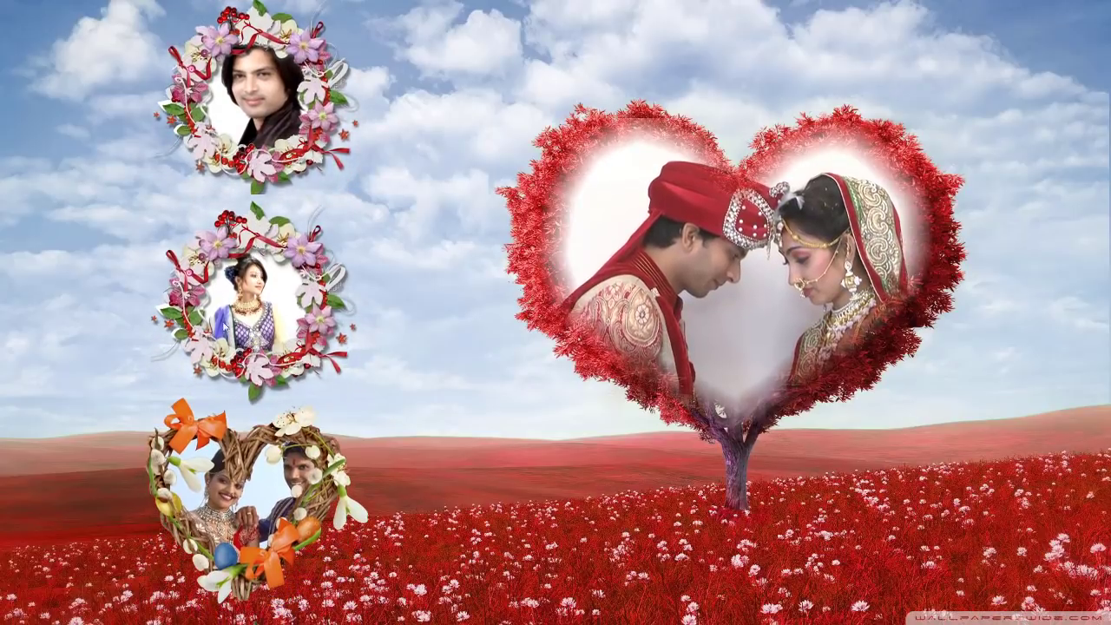
key(Escape)
Place the playhead at 00:00:02:04 and delete the C06 clip from track 1 VA.
click(282, 284)
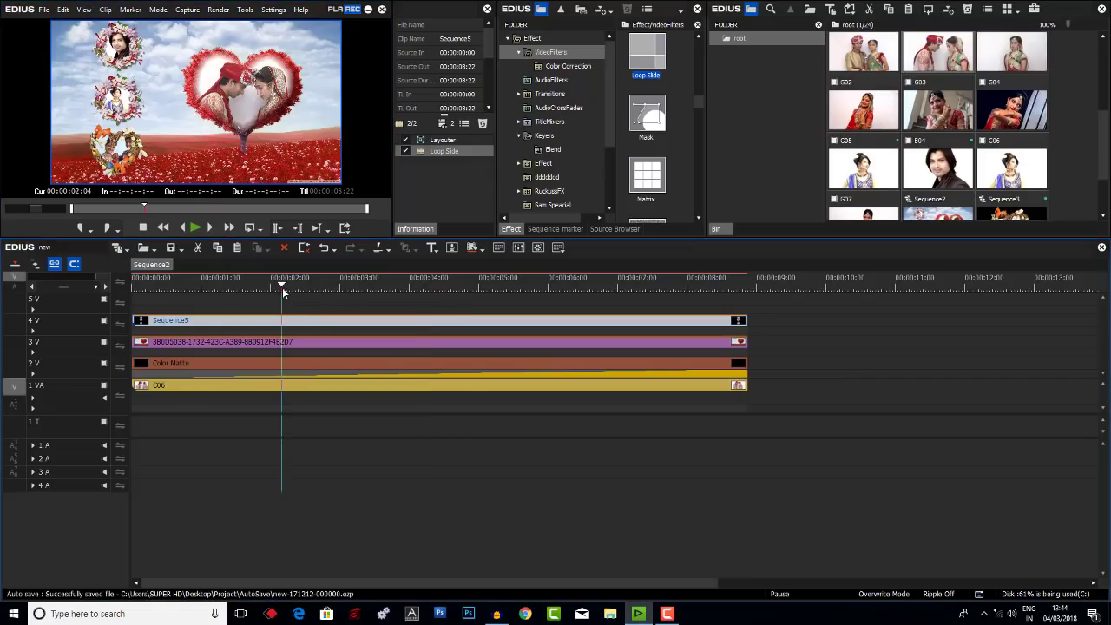
click(771, 392)
click(587, 387)
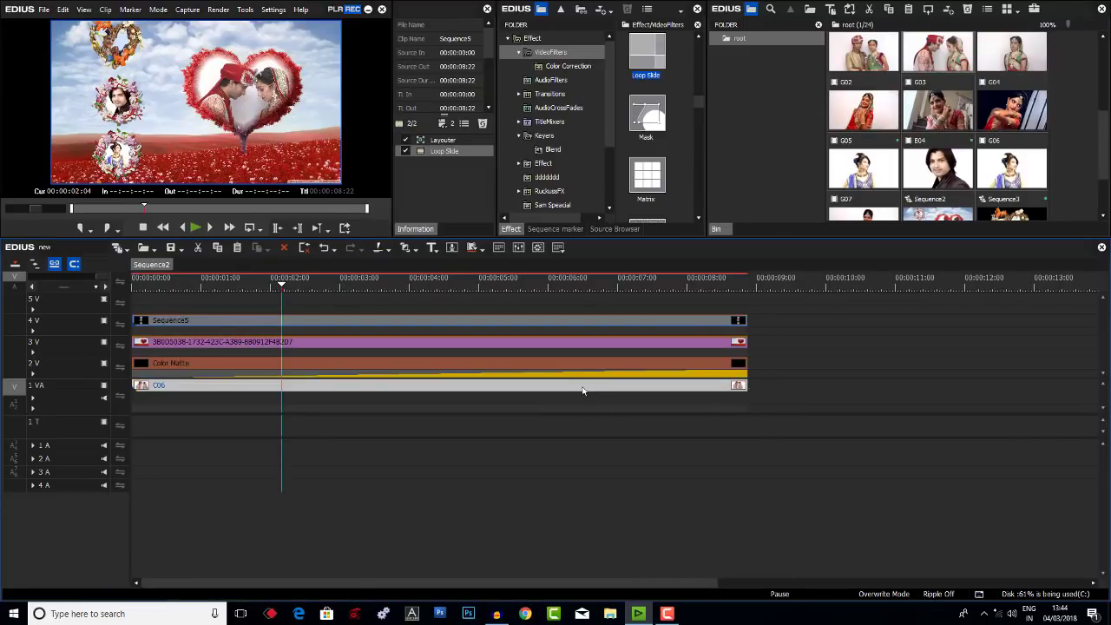
key(Delete)
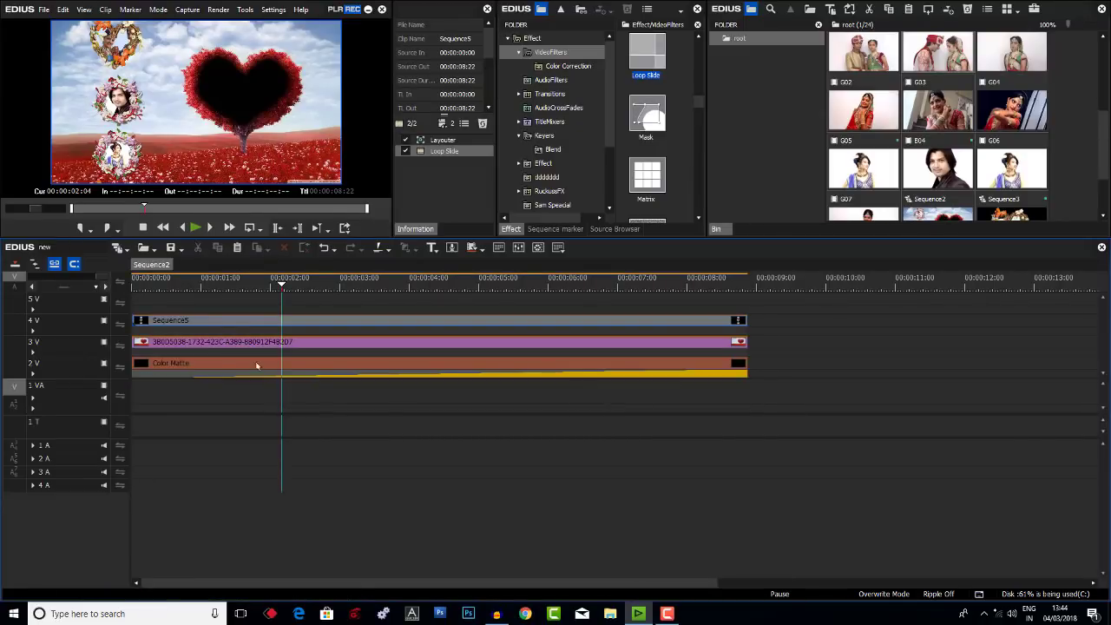
Select the Color Matte clip and examine the template with its empty heart in full screen.
click(210, 369)
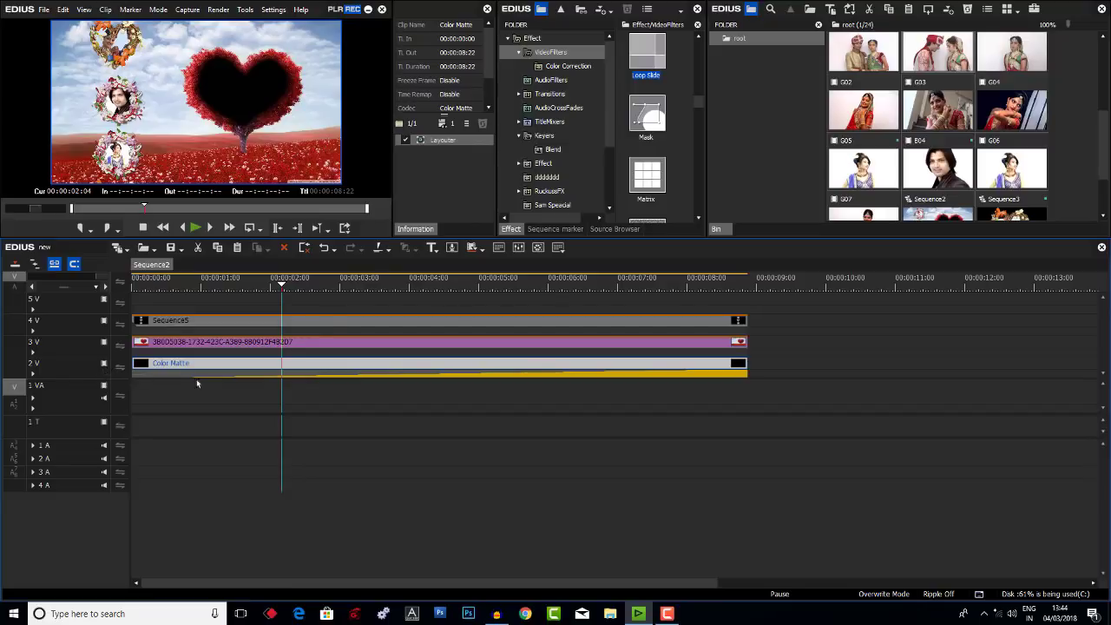
double_click(228, 109)
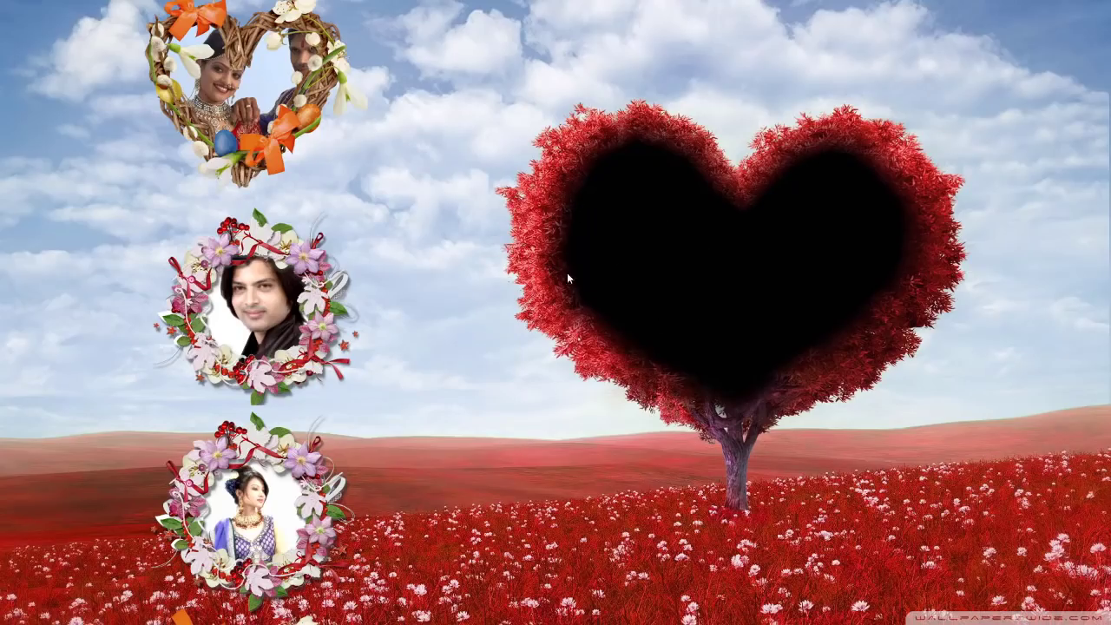
double_click(500, 272)
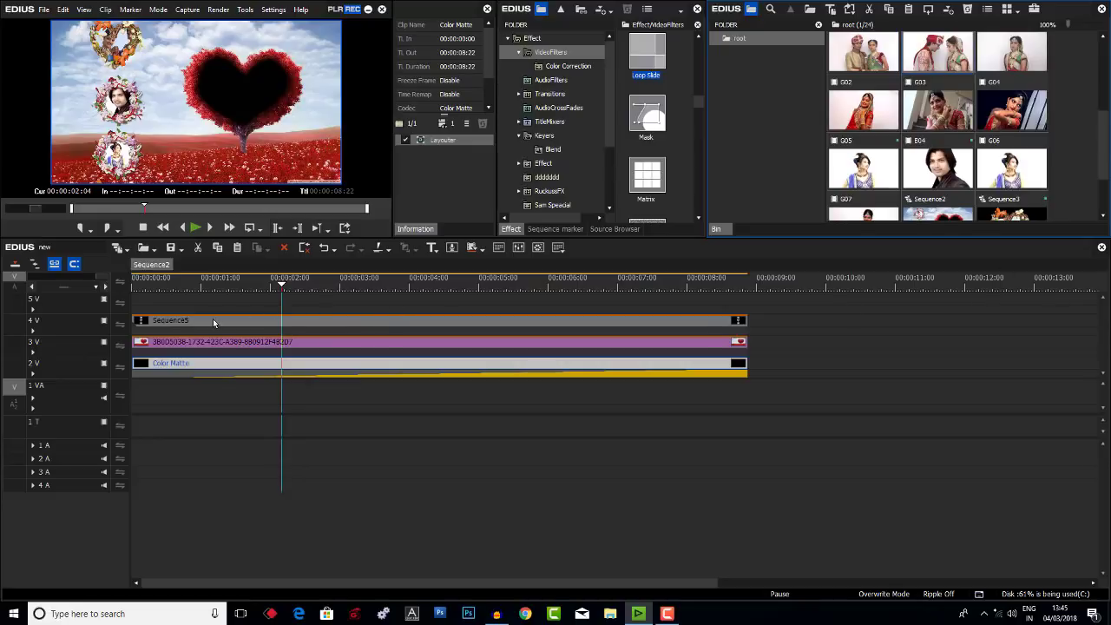
Delete all clips from the bin's root folder and add Sequence2 to the bin.
right_click(771, 39)
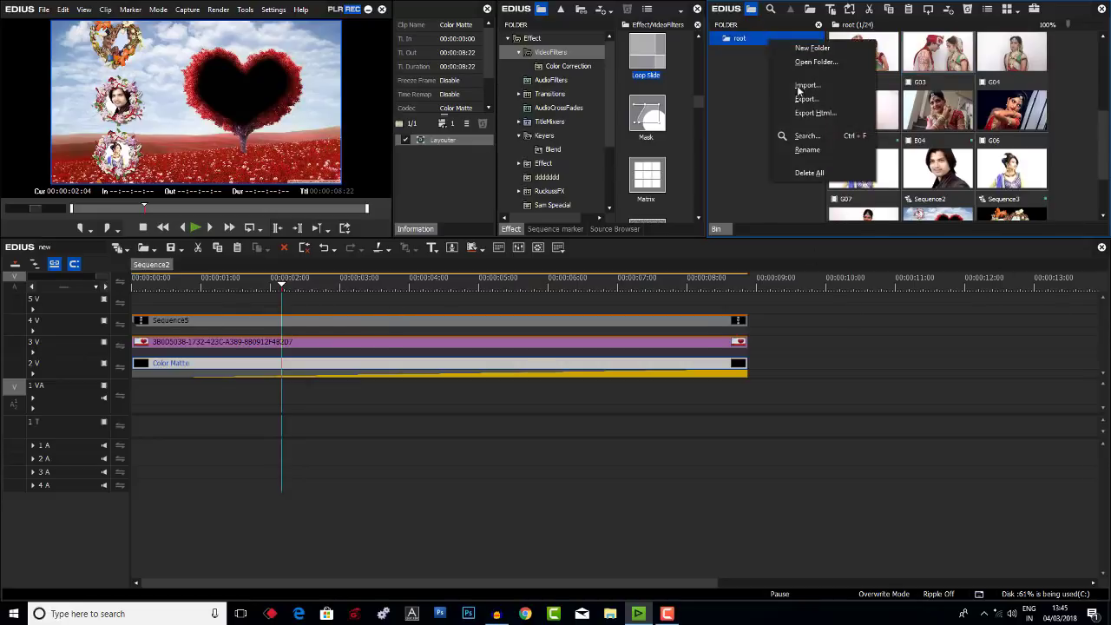
click(803, 174)
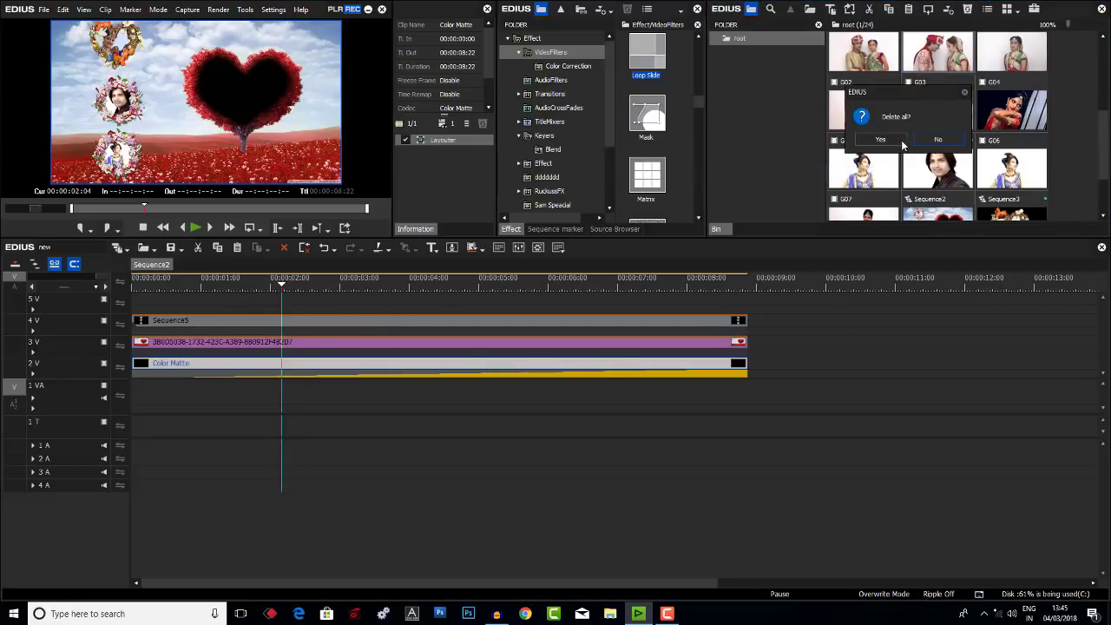
click(900, 145)
drag(150, 264, 938, 114)
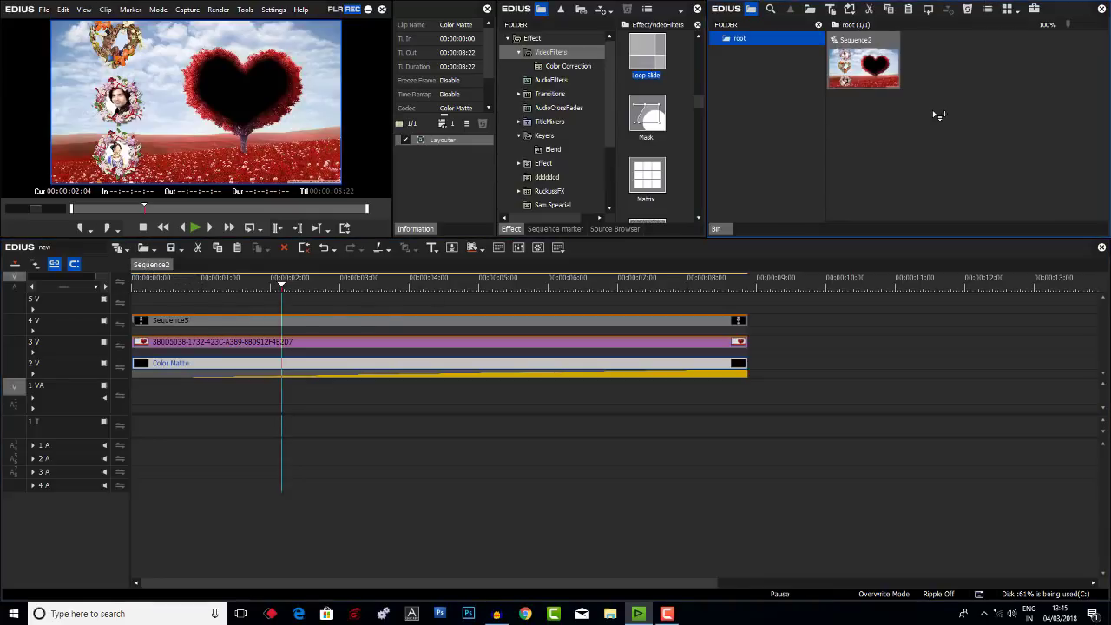
Create a new sequence and close all other sequences.
click(116, 248)
right_click(192, 264)
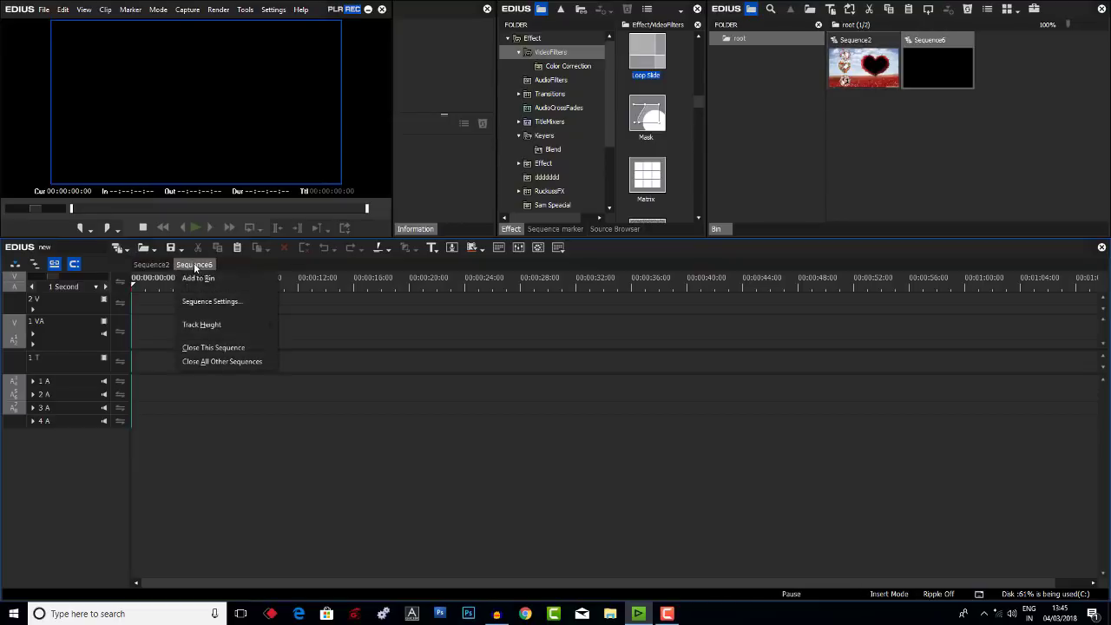
click(201, 362)
Import the G01 video from the REPLES FOOTEAGR folder into the bin.
click(956, 140)
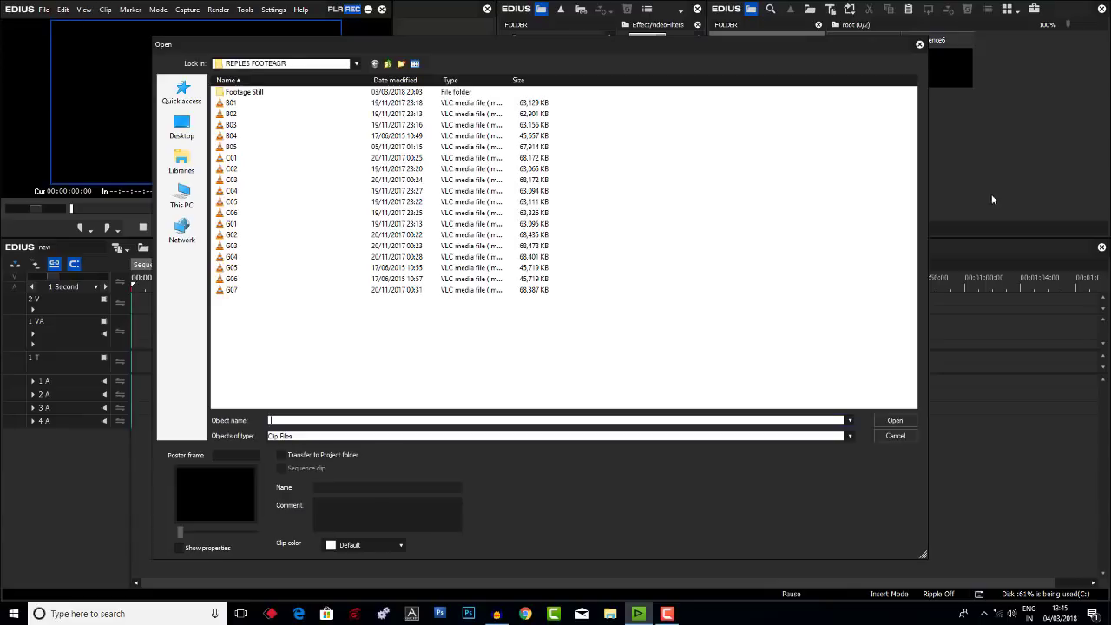
click(249, 223)
click(886, 422)
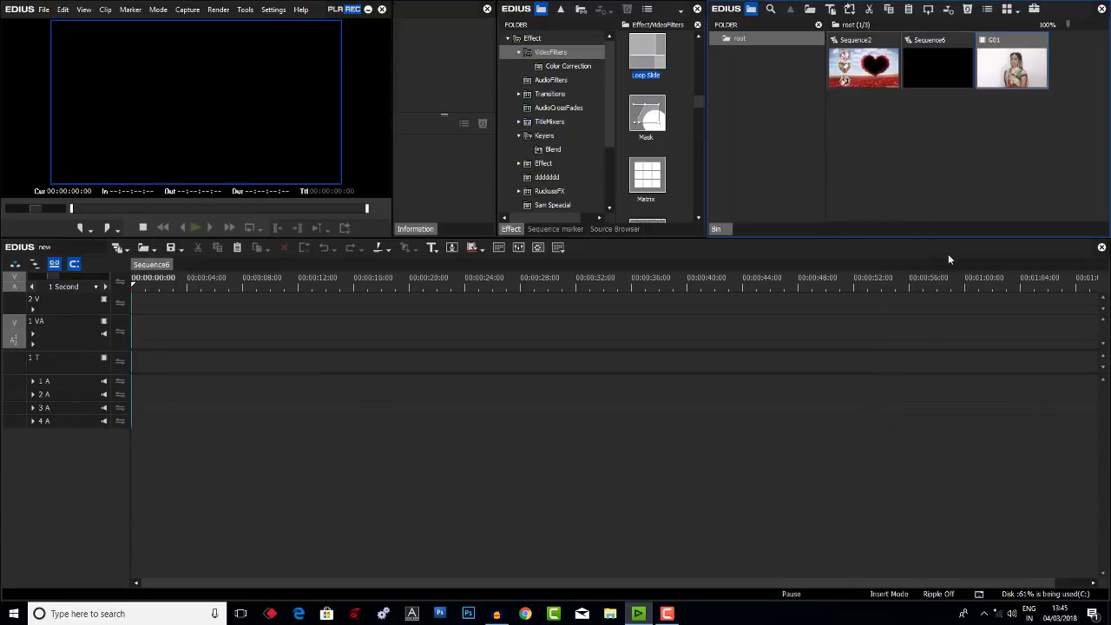
Reopen Sequence2, place the G01 clip at the start of track 1 VA and view the heart full screen.
click(862, 69)
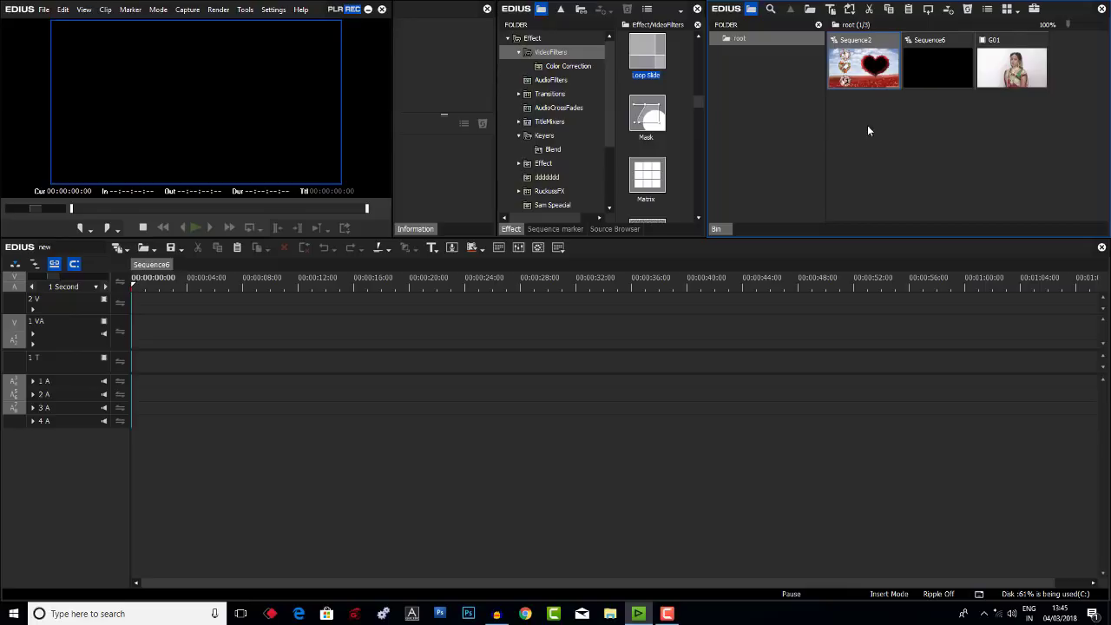
double_click(864, 80)
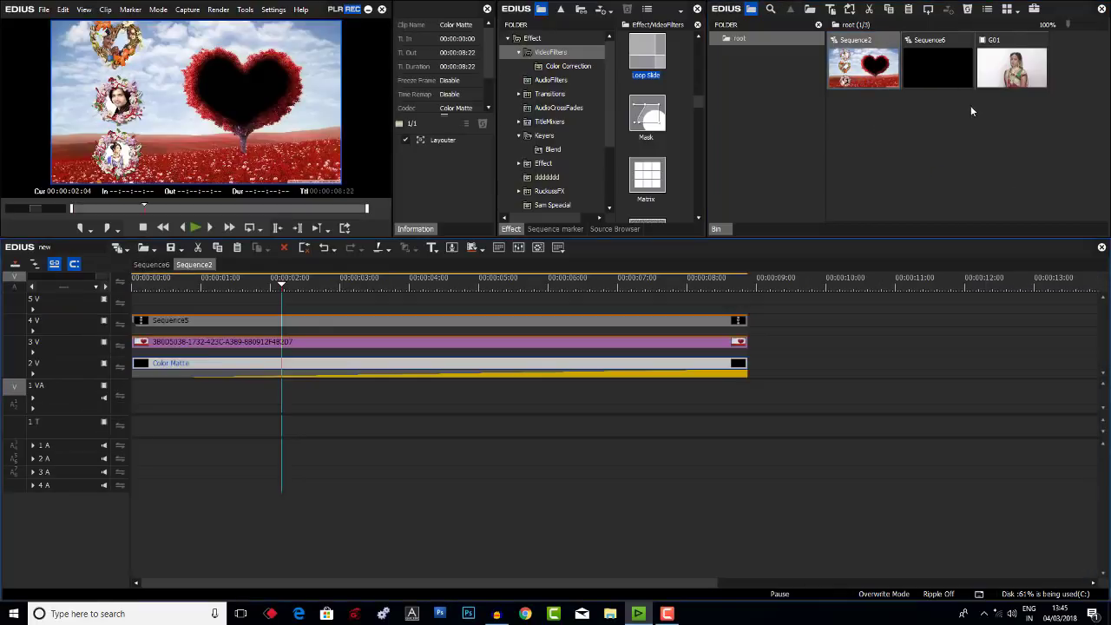
drag(1011, 69, 141, 410)
key(ctrl+shift+f)
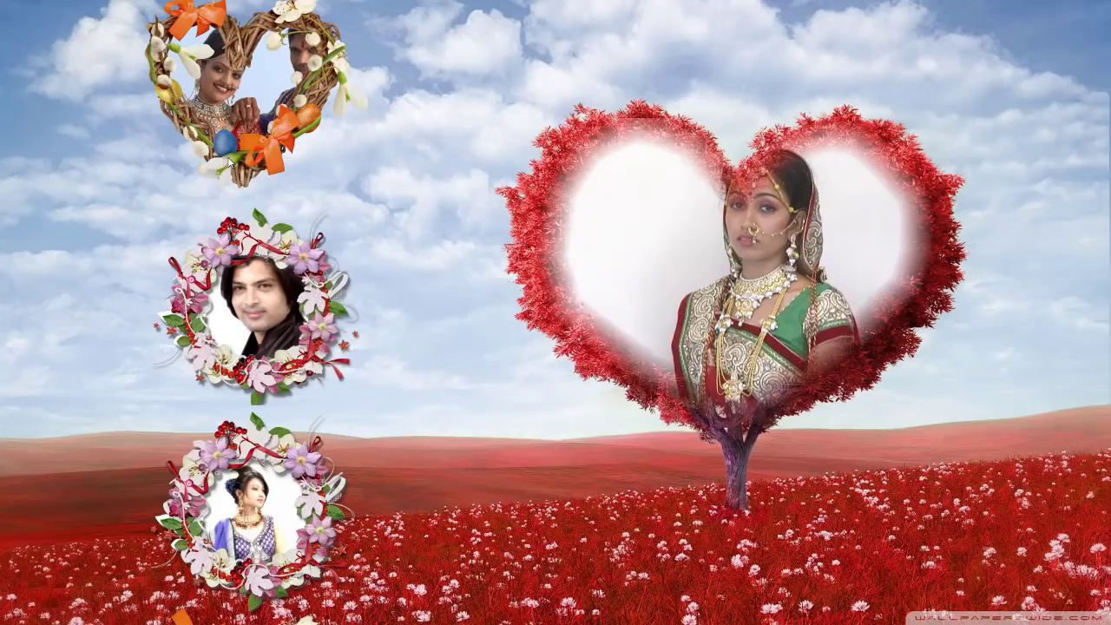
key(Escape)
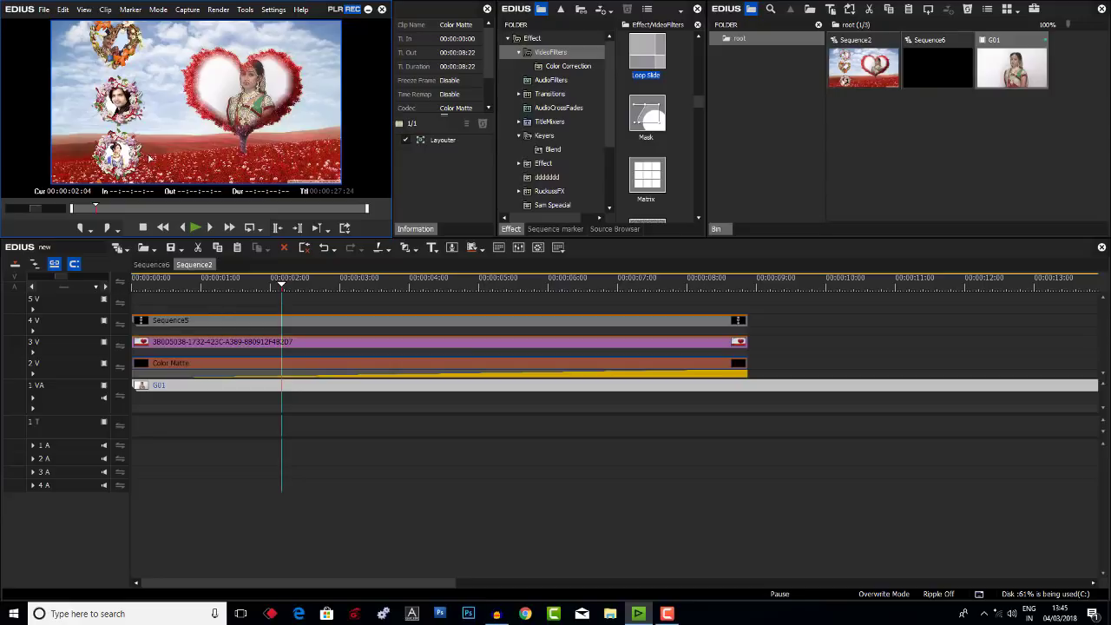
Switch to Sequence6 and back to Sequence2, and fit the whole timeline in view.
click(151, 265)
click(191, 265)
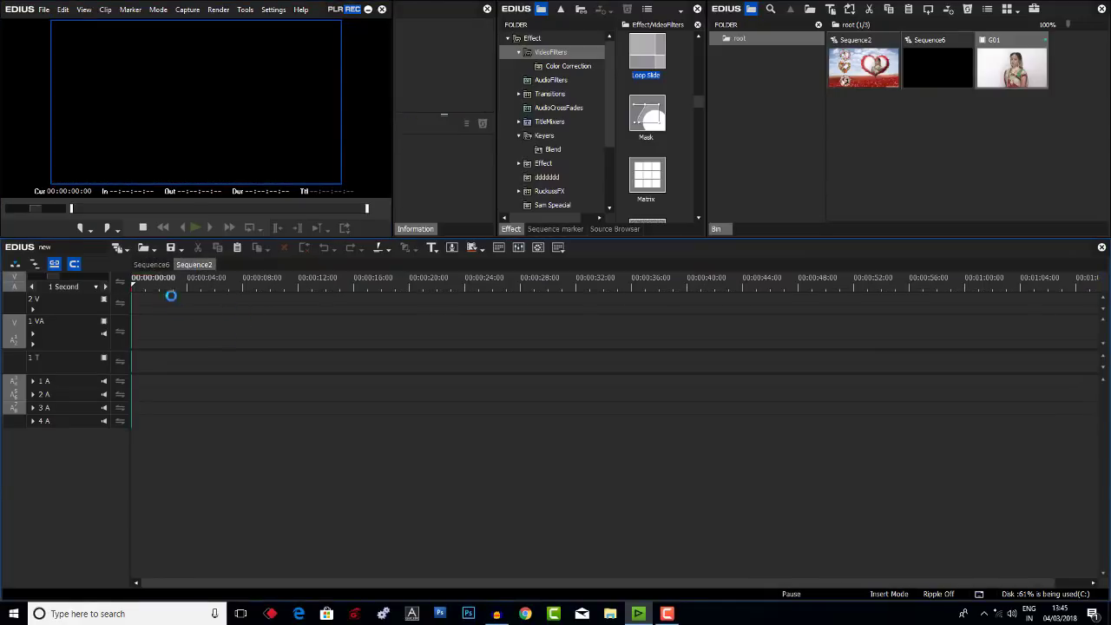
click(61, 283)
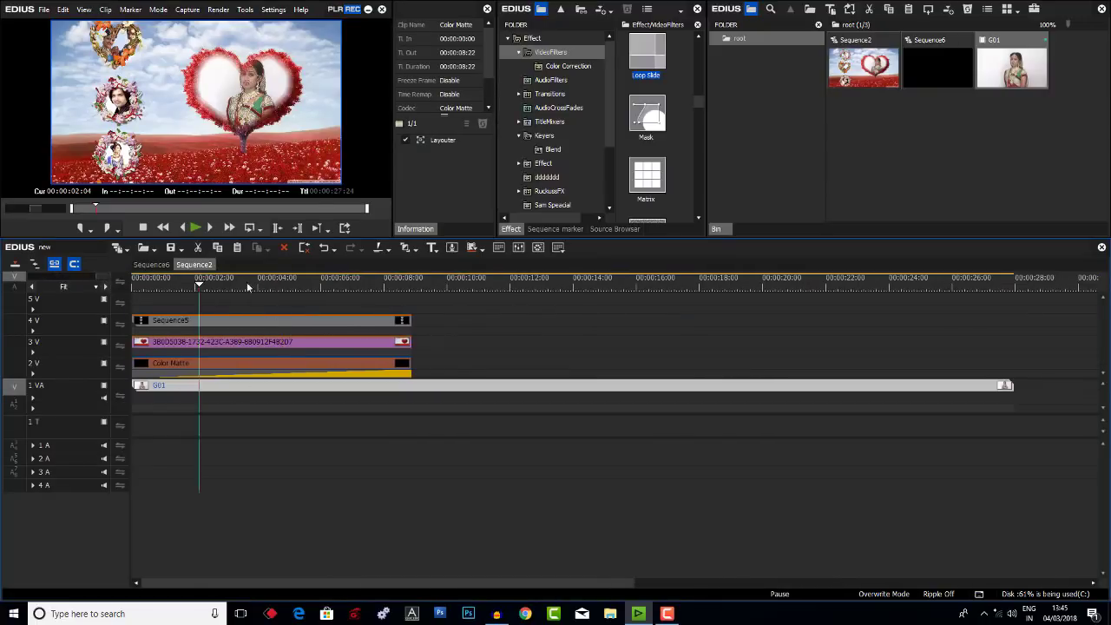